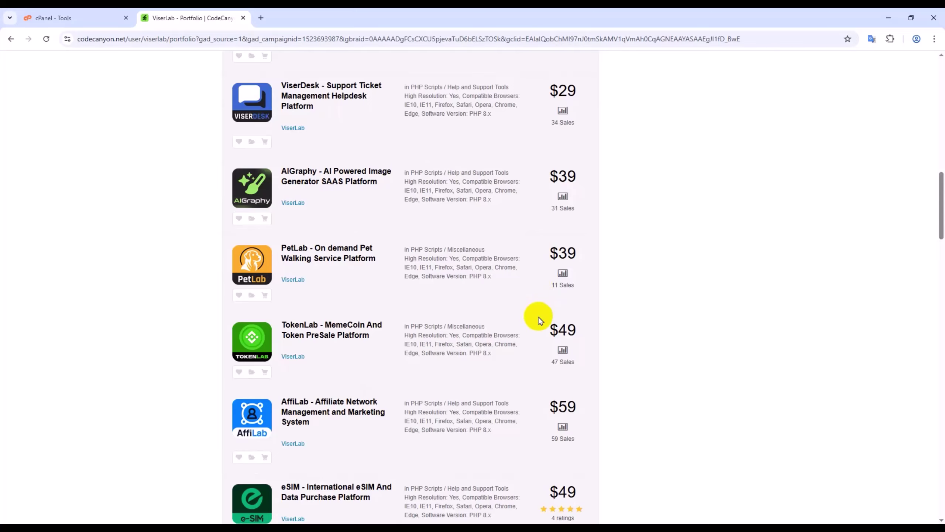
- Browse ViserLab's script portfolio on CodeCanyon, then return to the cPanel Tools page
{"action": "scroll", "coordinate": [539, 318], "scroll_direction": "down", "scroll_amount": 3}
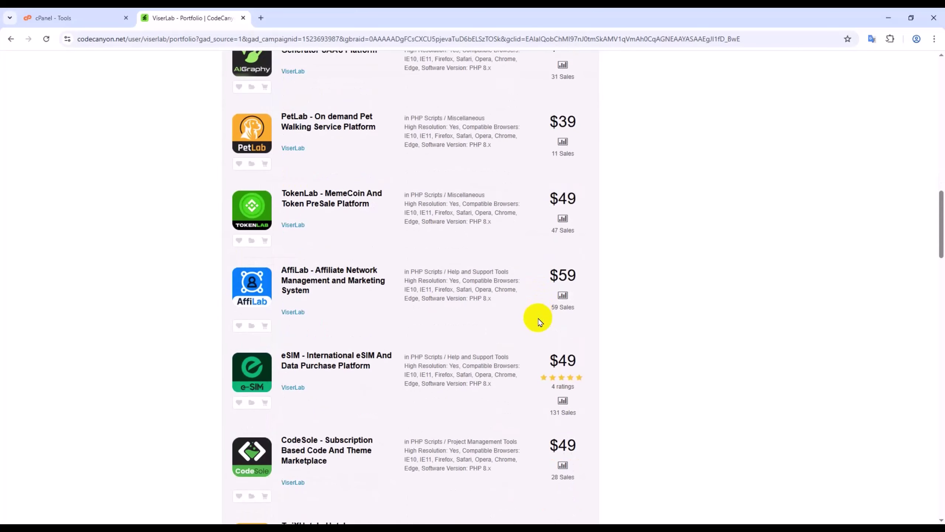
{"action": "scroll", "coordinate": [539, 318], "scroll_direction": "down", "scroll_amount": 12}
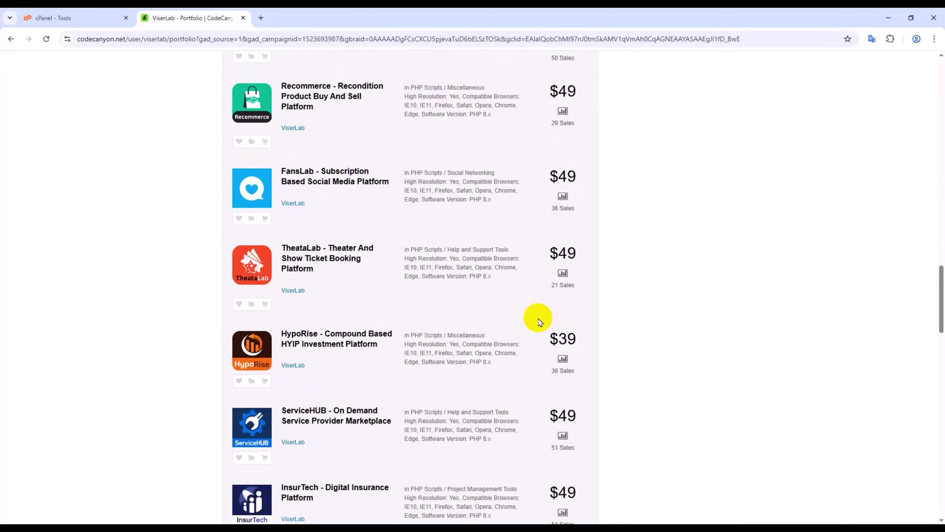
{"action": "scroll", "coordinate": [539, 318], "scroll_direction": "down", "scroll_amount": 6}
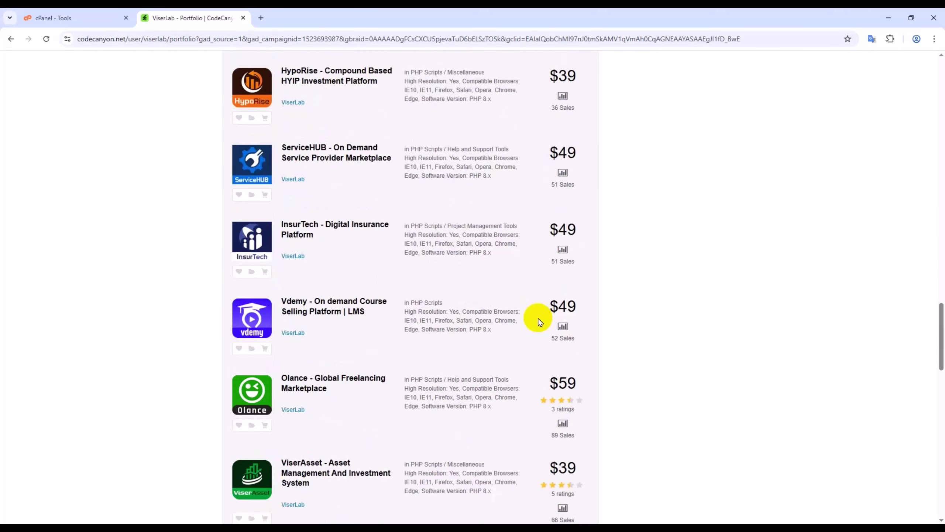
{"action": "scroll", "coordinate": [539, 318], "scroll_direction": "down", "scroll_amount": 6}
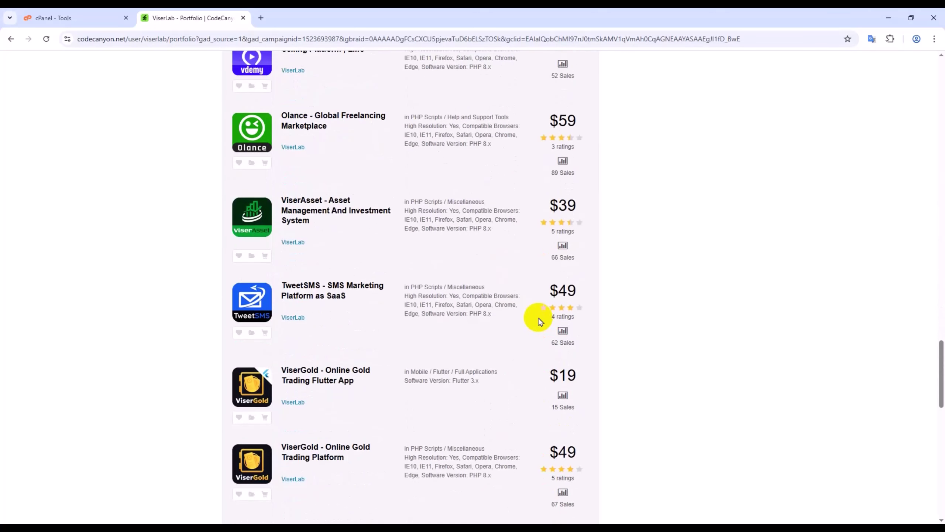
{"action": "scroll", "coordinate": [540, 321], "scroll_direction": "down", "scroll_amount": 9}
{"action": "scroll", "coordinate": [535, 335], "scroll_direction": "up", "scroll_amount": 20}
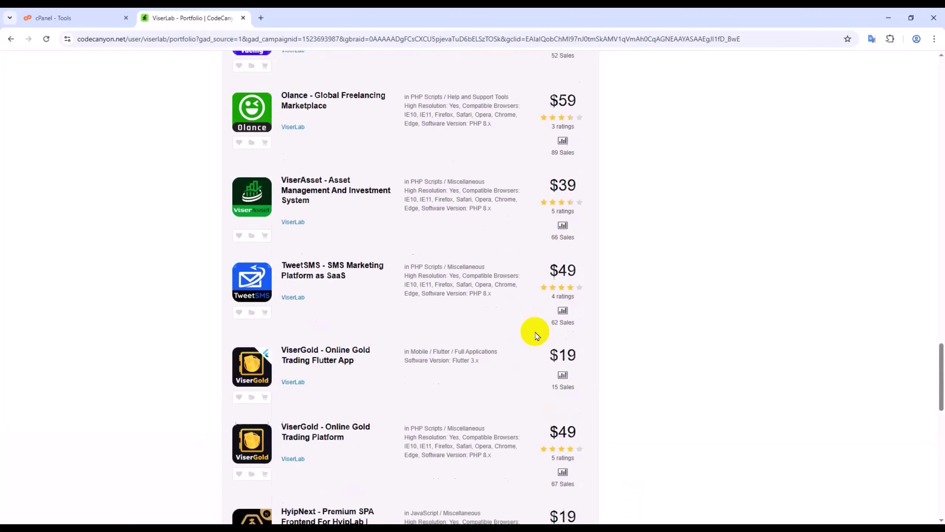
{"action": "scroll", "coordinate": [536, 329], "scroll_direction": "up", "scroll_amount": 15}
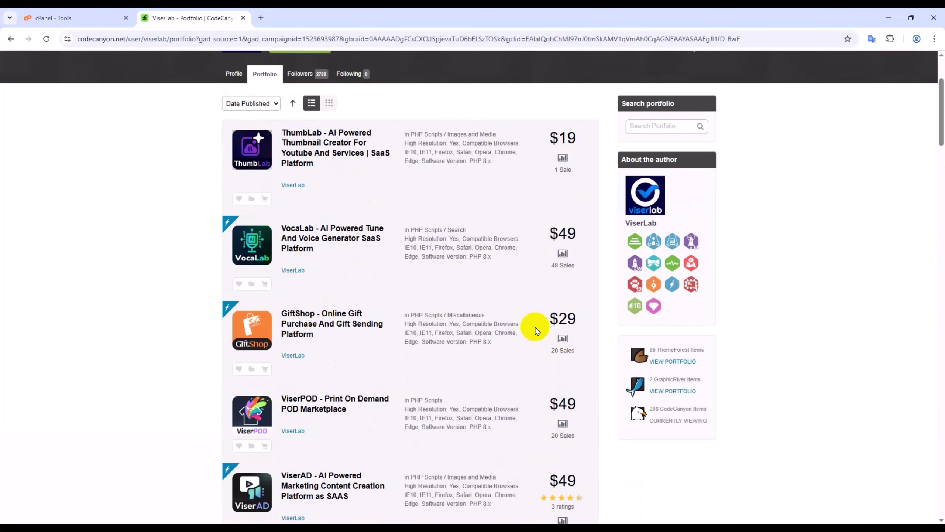
{"action": "left_click", "coordinate": [60, 18]}
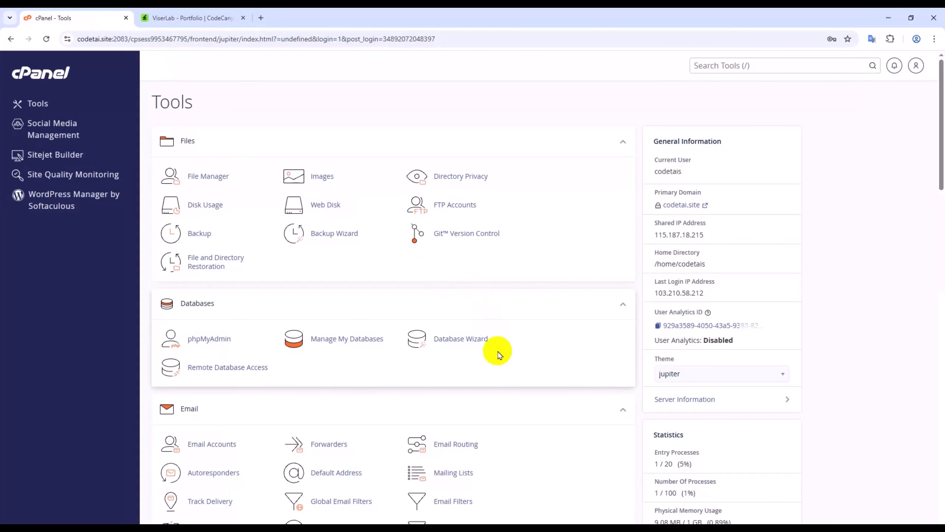
- Launch cPanel's File Manager and open the public_html folder, which turns out empty
{"action": "scroll", "coordinate": [497, 351], "scroll_direction": "down", "scroll_amount": 5}
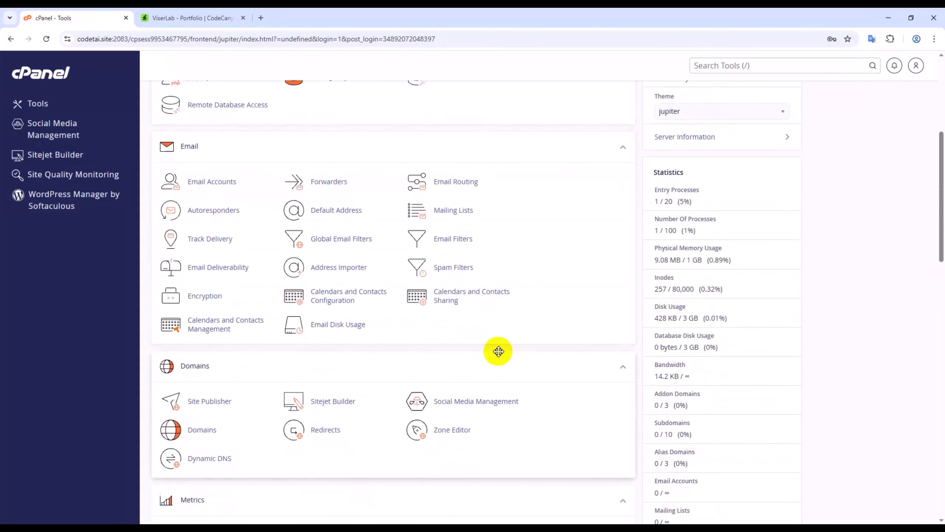
{"action": "scroll", "coordinate": [499, 351], "scroll_direction": "down", "scroll_amount": 15}
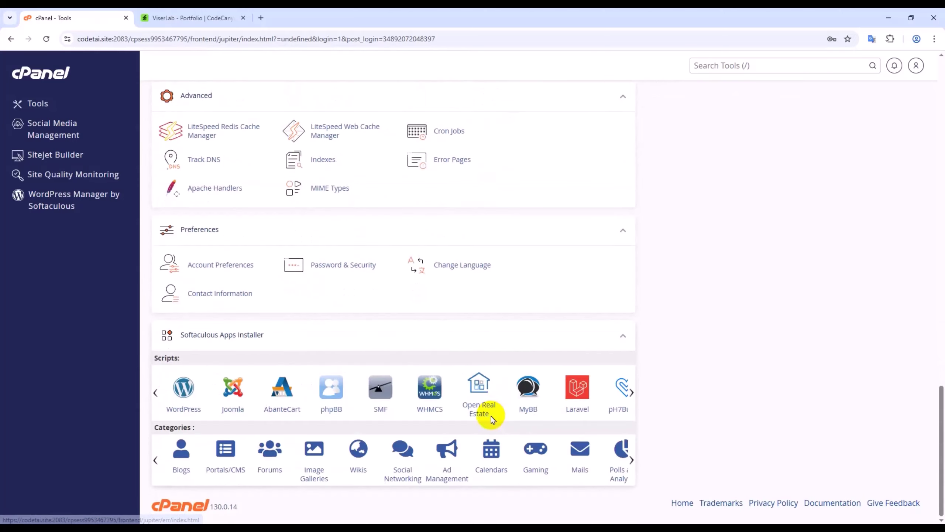
{"action": "scroll", "coordinate": [490, 416], "scroll_direction": "up", "scroll_amount": 10}
{"action": "scroll", "coordinate": [491, 417], "scroll_direction": "up", "scroll_amount": 8}
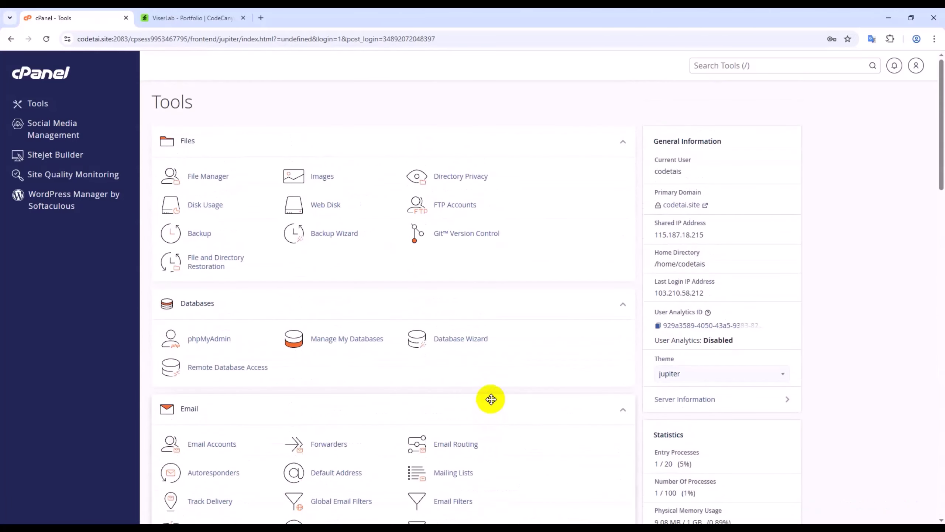
{"action": "left_click", "coordinate": [209, 183]}
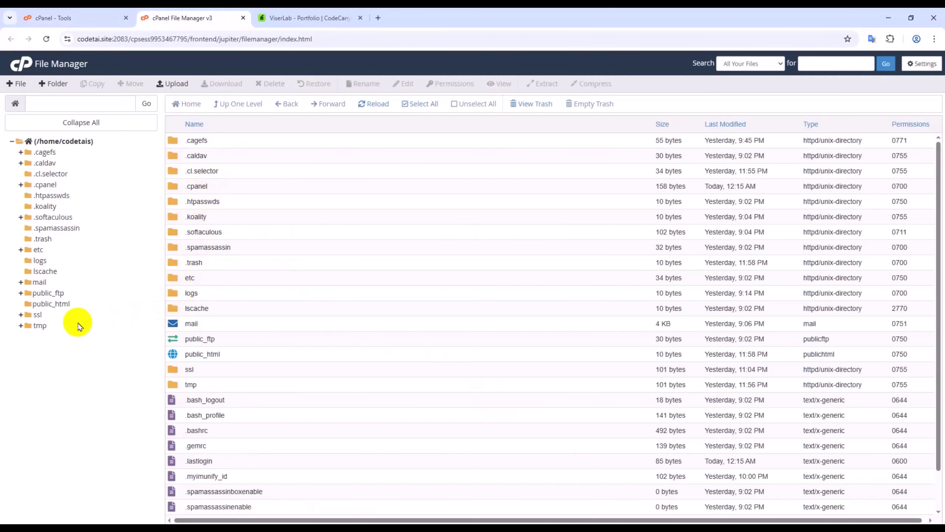
{"action": "left_click", "coordinate": [56, 304]}
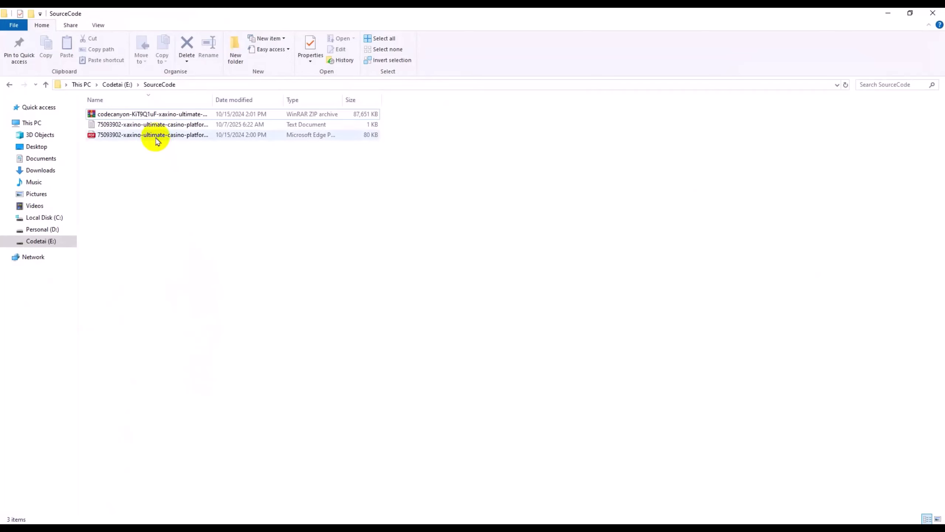
- Extract the codecanyon Xaxino ZIP to its own folder and select the Documentation index file
{"action": "left_click", "coordinate": [148, 116]}
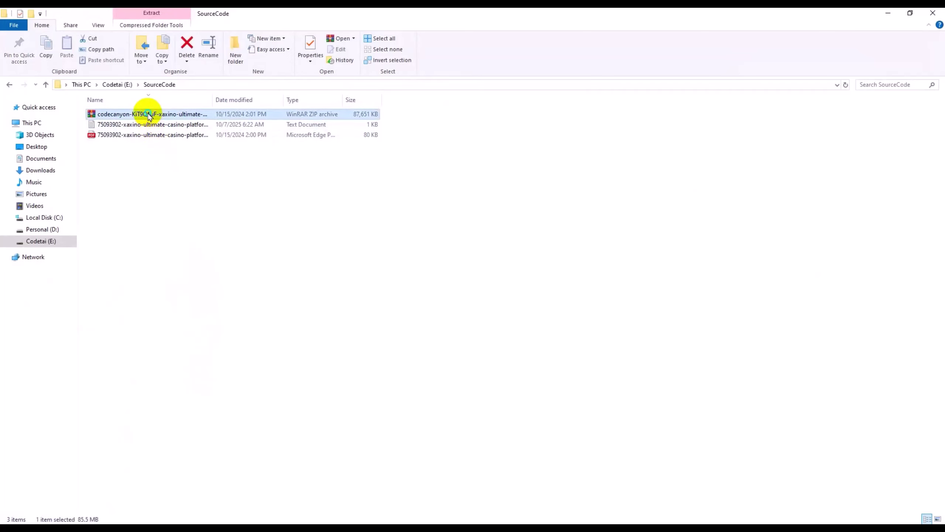
{"action": "right_click", "coordinate": [148, 115]}
{"action": "left_click", "coordinate": [190, 183]}
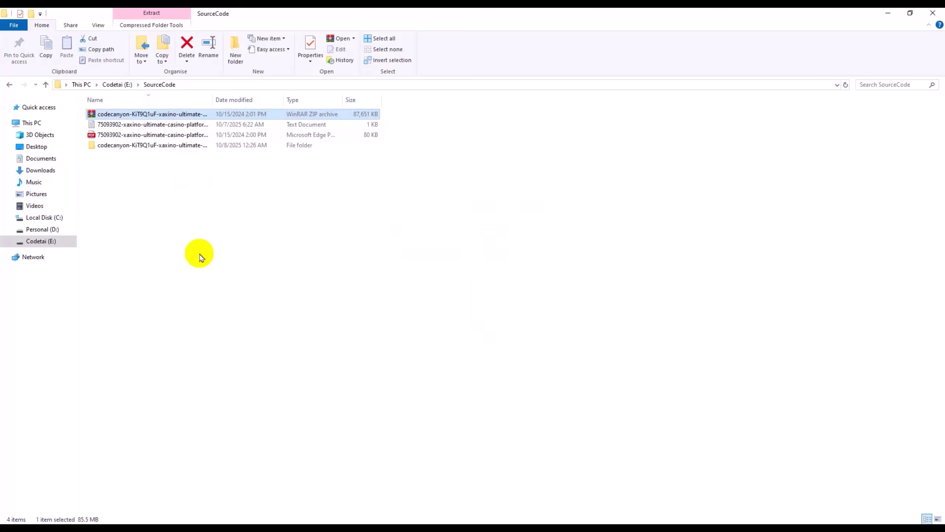
{"action": "double_click", "coordinate": [177, 145]}
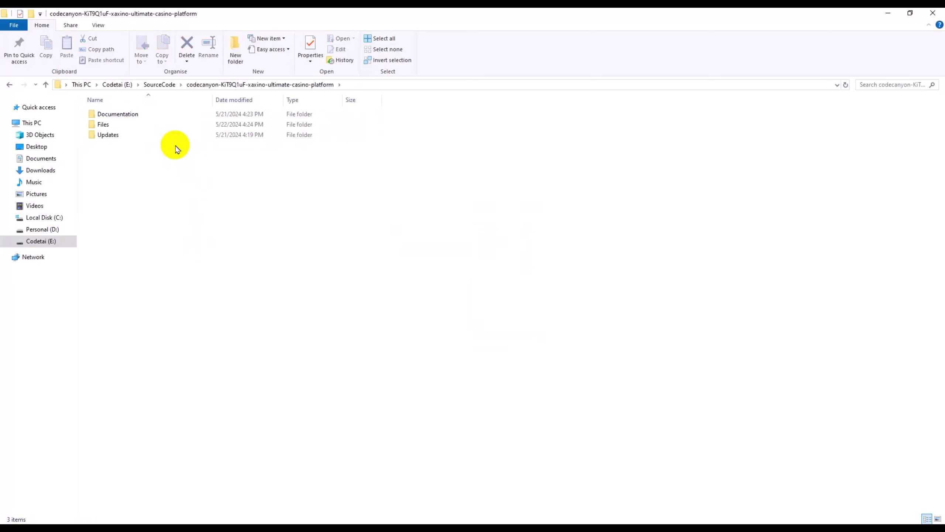
{"action": "double_click", "coordinate": [163, 114]}
{"action": "left_click", "coordinate": [149, 125]}
- Open the Xaxino documentation and check its server requirements: PHP 8.3, MySQL 8.0+ or MariaDB 10.6+
{"action": "double_click", "coordinate": [149, 126]}
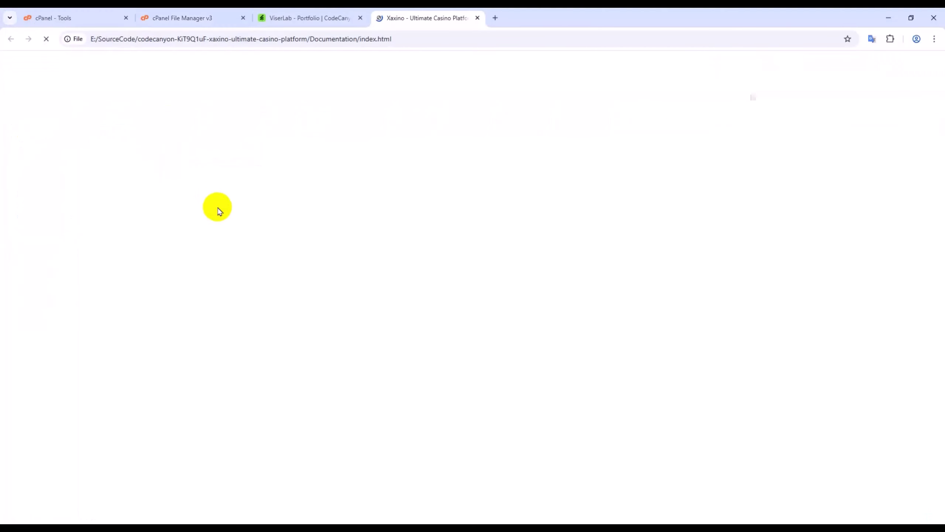
{"action": "scroll", "coordinate": [348, 306], "scroll_direction": "down", "scroll_amount": 2}
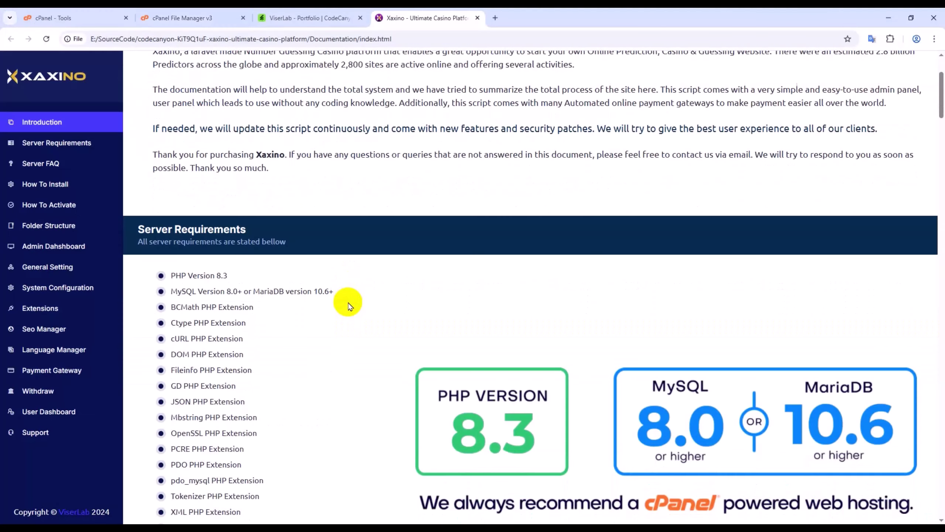
{"action": "scroll", "coordinate": [347, 306], "scroll_direction": "down", "scroll_amount": 15}
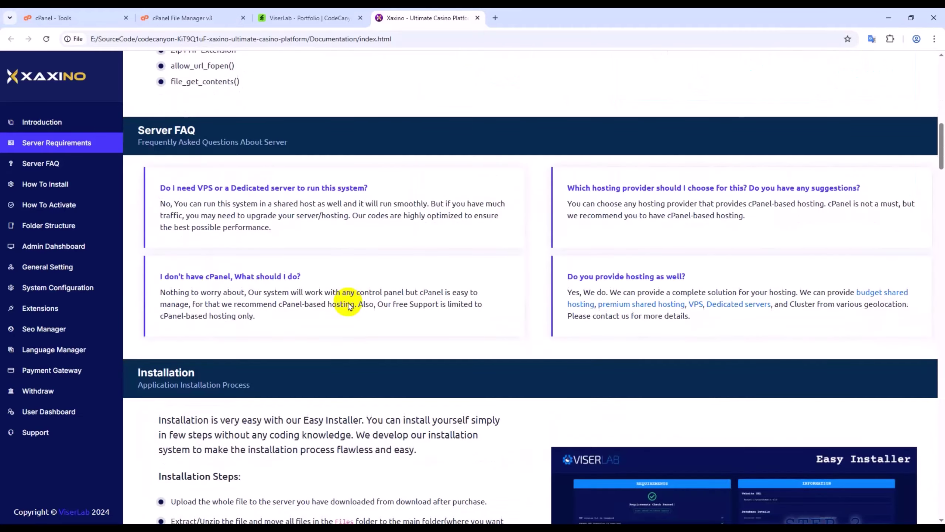
{"action": "scroll", "coordinate": [347, 301], "scroll_direction": "down", "scroll_amount": 7}
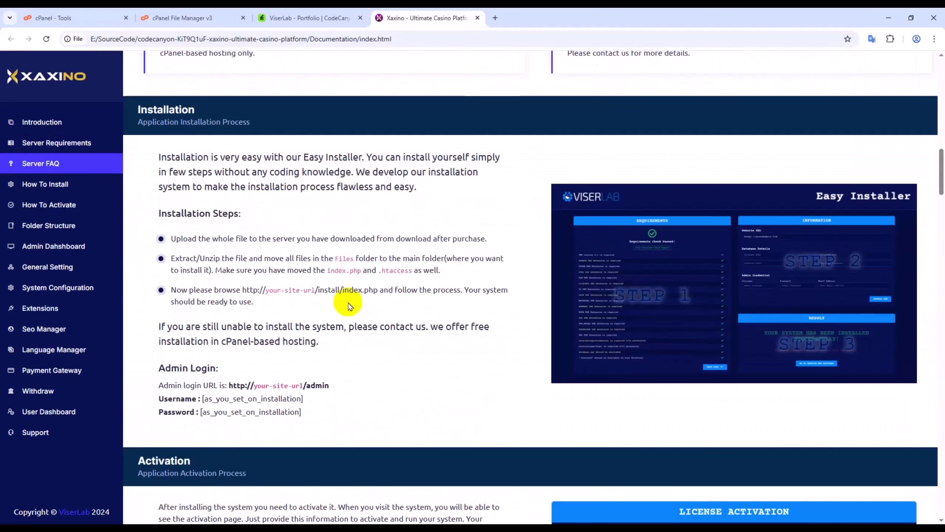
{"action": "scroll", "coordinate": [349, 307], "scroll_direction": "down", "scroll_amount": 20}
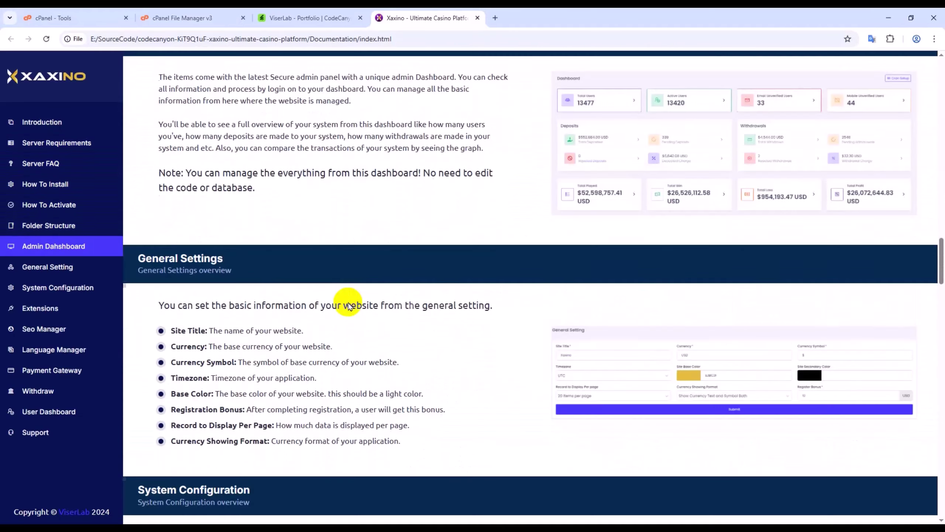
{"action": "scroll", "coordinate": [349, 306], "scroll_direction": "down", "scroll_amount": 7}
{"action": "scroll", "coordinate": [349, 306], "scroll_direction": "down", "scroll_amount": 18}
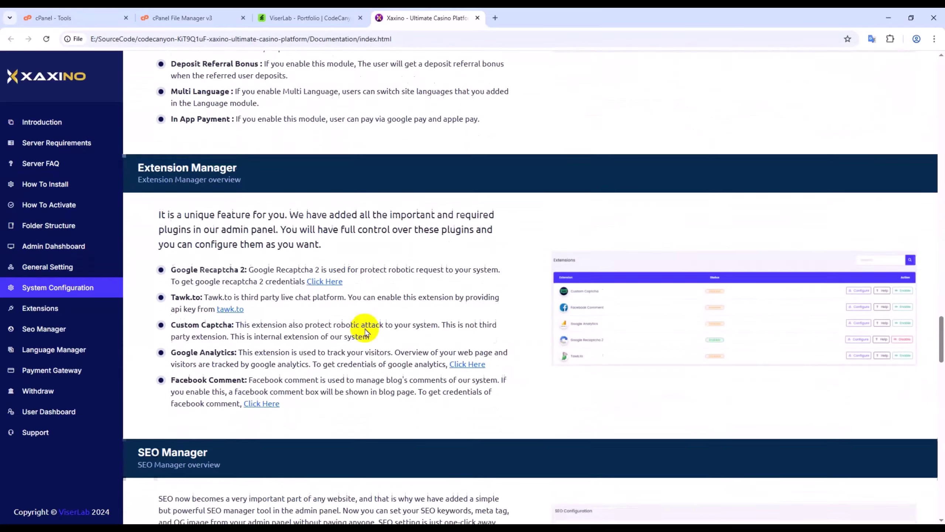
{"action": "scroll", "coordinate": [317, 364], "scroll_direction": "down", "scroll_amount": 20}
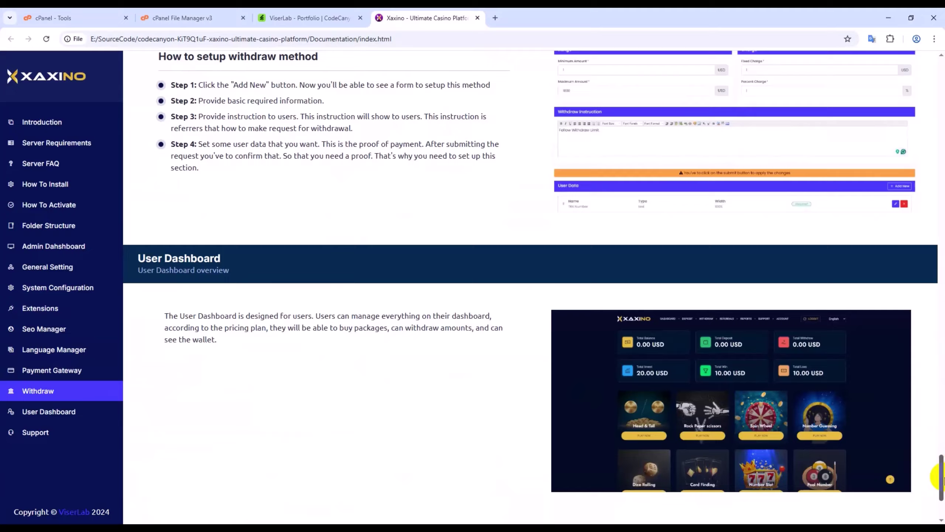
{"action": "left_click_drag", "start_coordinate": [941, 479], "coordinate": [941, 203]}
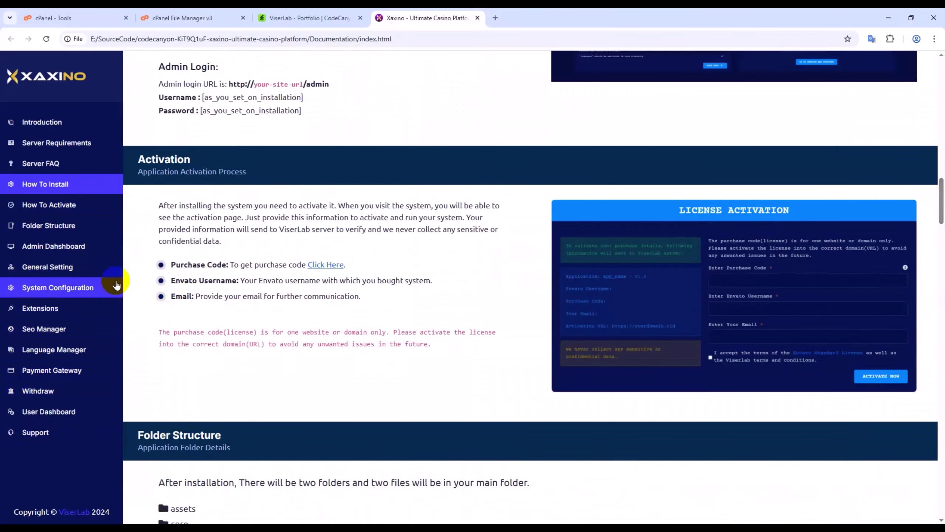
{"action": "left_click", "coordinate": [74, 145]}
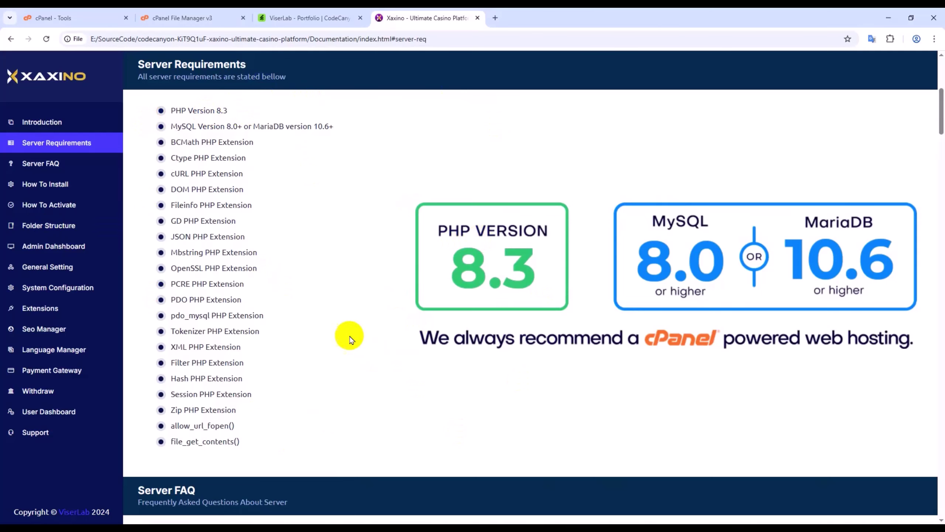
{"action": "left_click", "coordinate": [113, 16]}
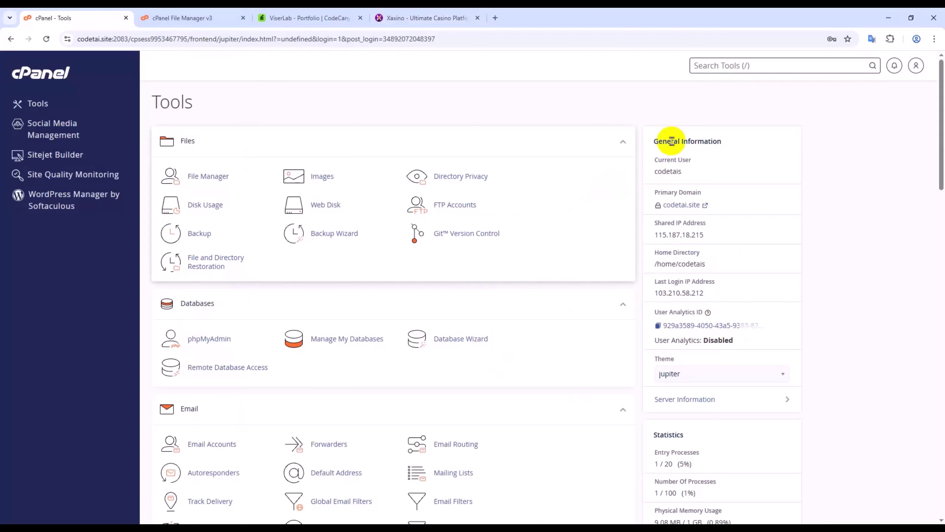
- Find PHP Selector via the 'php' tool search and confirm the current version is PHP 8.3
{"action": "left_click", "coordinate": [726, 64]}
{"action": "type", "text": "ph"}
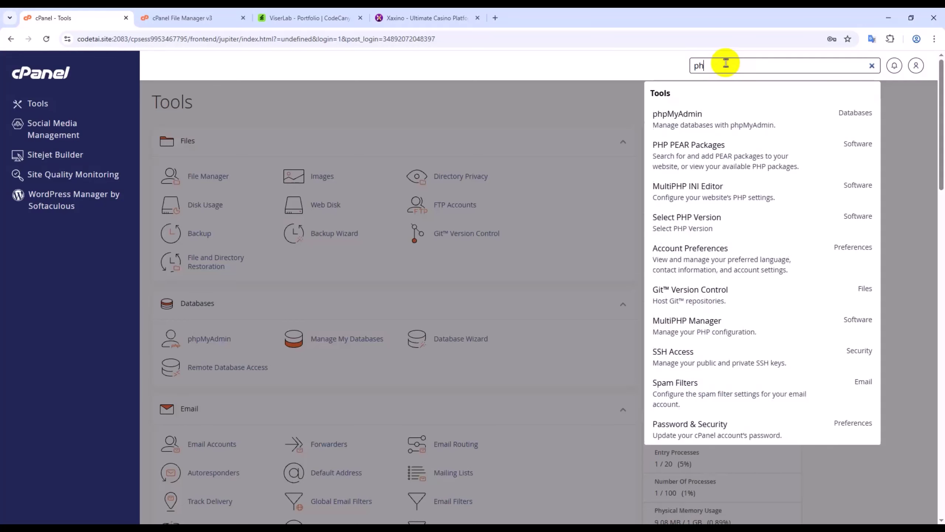
{"action": "type", "text": "p v"}
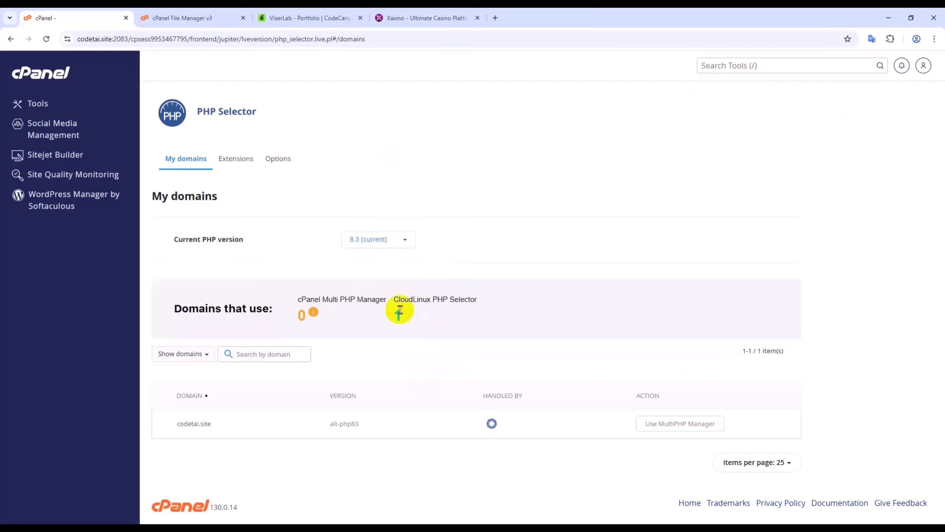
{"action": "left_click", "coordinate": [383, 239]}
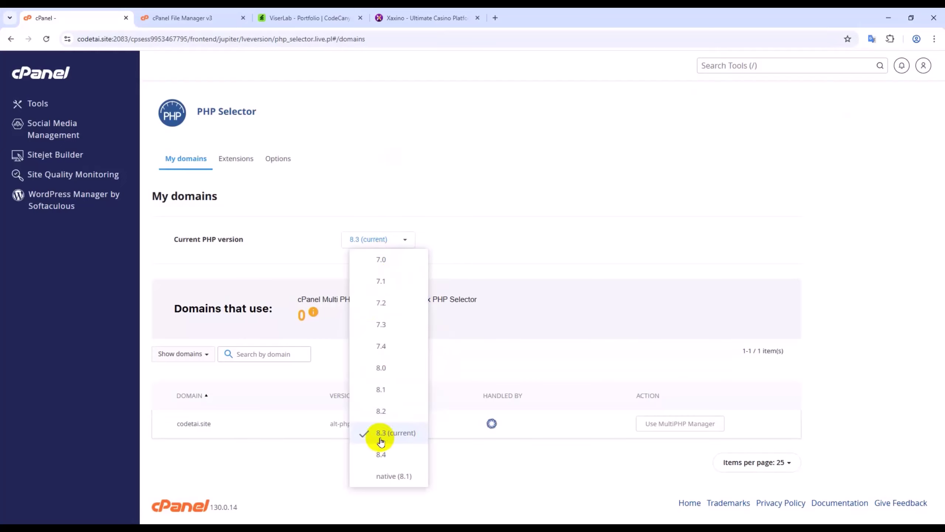
{"action": "left_click", "coordinate": [389, 443]}
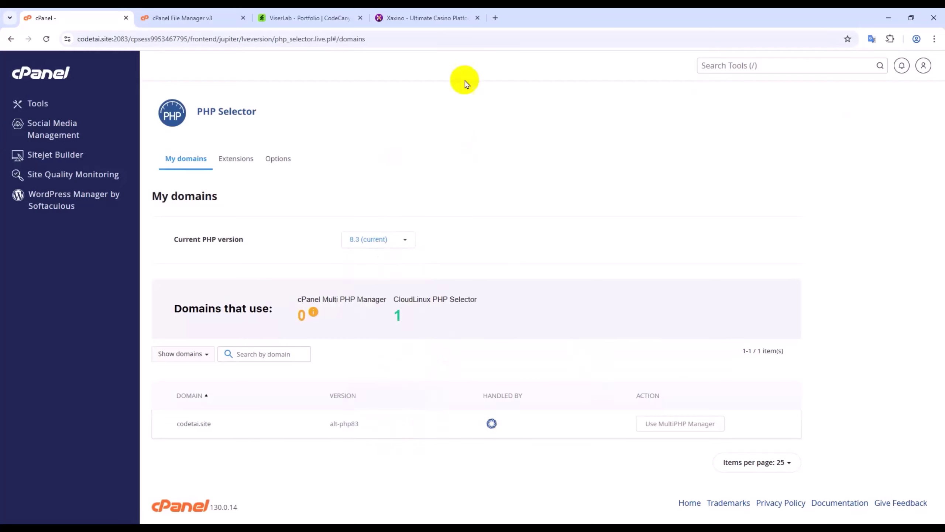
{"action": "left_click", "coordinate": [428, 18]}
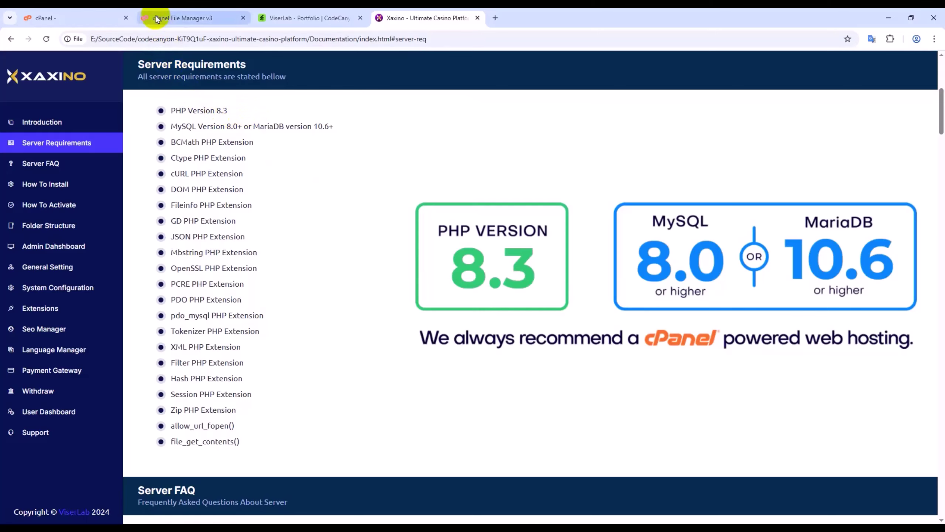
- Close the stale File Manager tab and relaunch File Manager on the empty public_html folder
{"action": "left_click", "coordinate": [111, 14]}
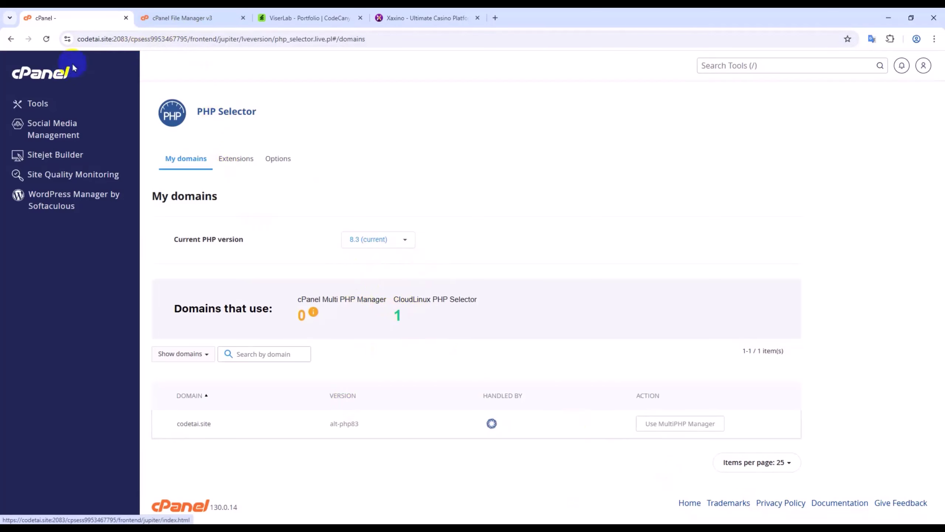
{"action": "left_click", "coordinate": [173, 17]}
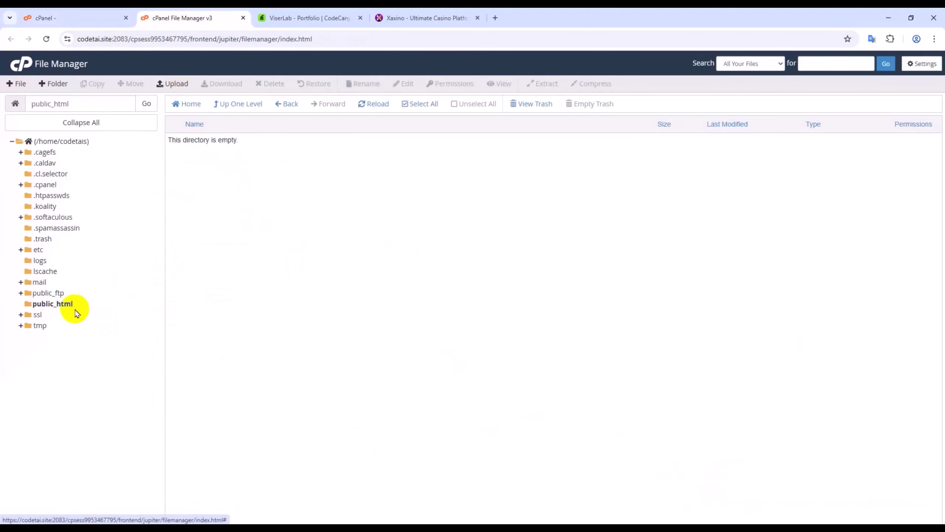
{"action": "key", "text": "ctrl+Page_Up"}
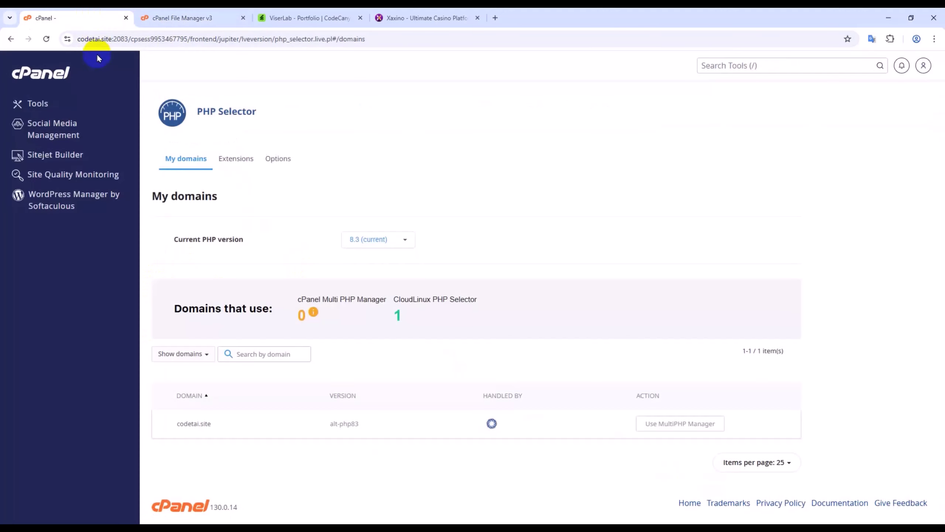
{"action": "left_click", "coordinate": [230, 20]}
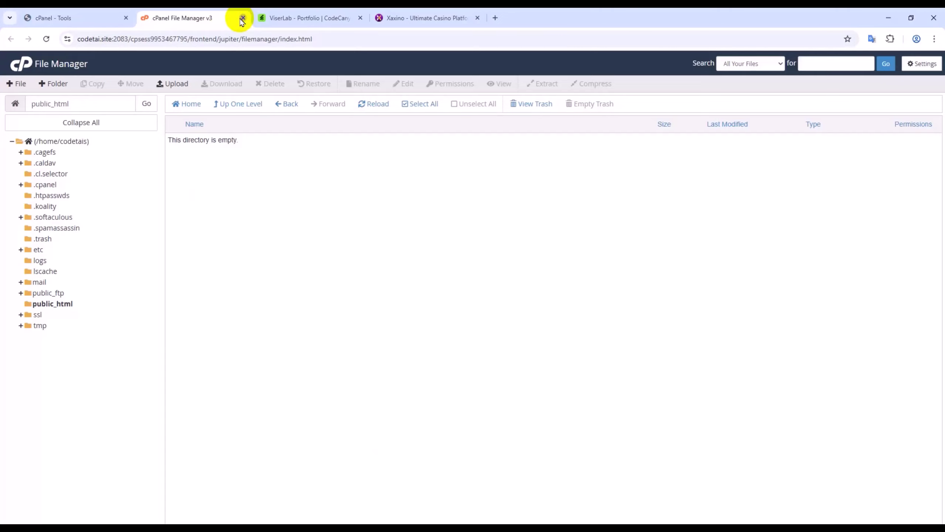
{"action": "left_click", "coordinate": [242, 20]}
{"action": "left_click", "coordinate": [26, 18]}
{"action": "scroll", "coordinate": [327, 347], "scroll_direction": "down", "scroll_amount": 3}
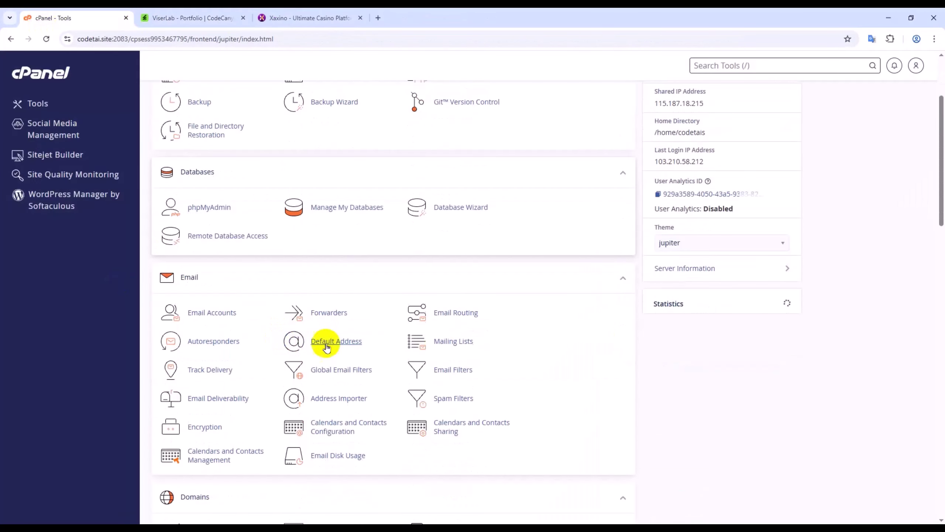
{"action": "scroll", "coordinate": [327, 347], "scroll_direction": "up", "scroll_amount": 5}
{"action": "left_click", "coordinate": [221, 177]}
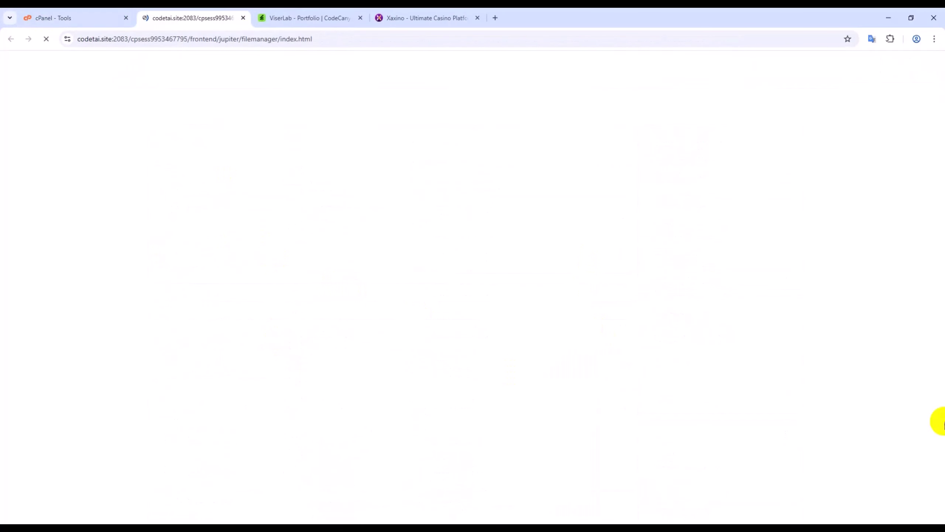
{"action": "left_click", "coordinate": [60, 306]}
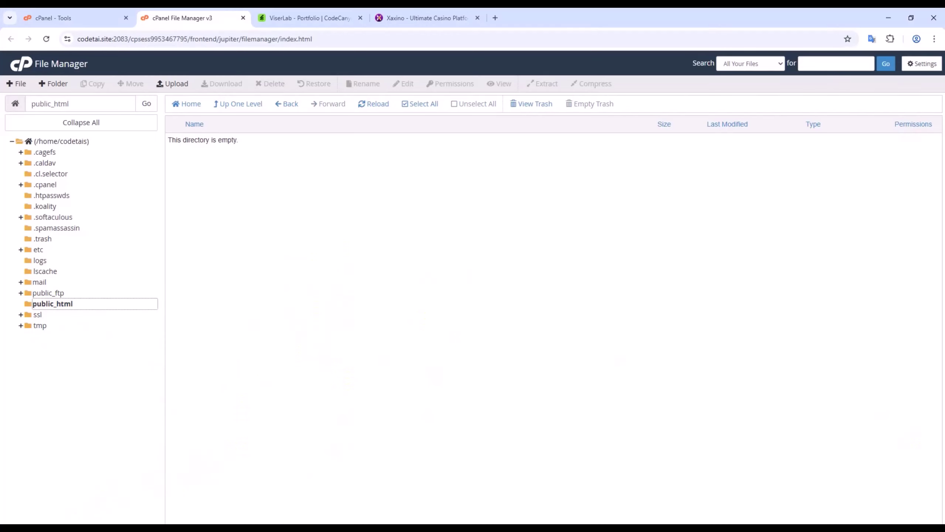
{"action": "key", "text": "alt+Tab"}
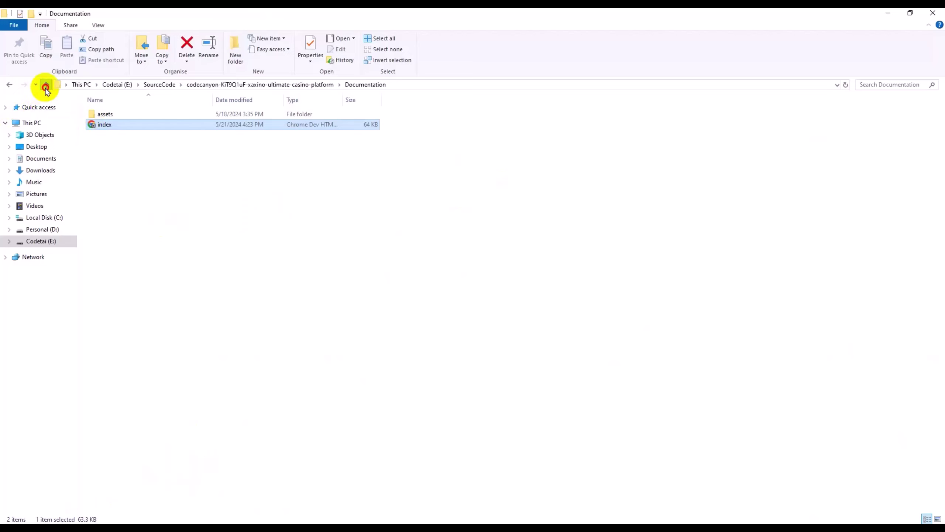
- Navigate to the Xaxino package folder and inspect the contents of its Files folder
{"action": "left_click", "coordinate": [45, 88]}
{"action": "left_click", "coordinate": [46, 87]}
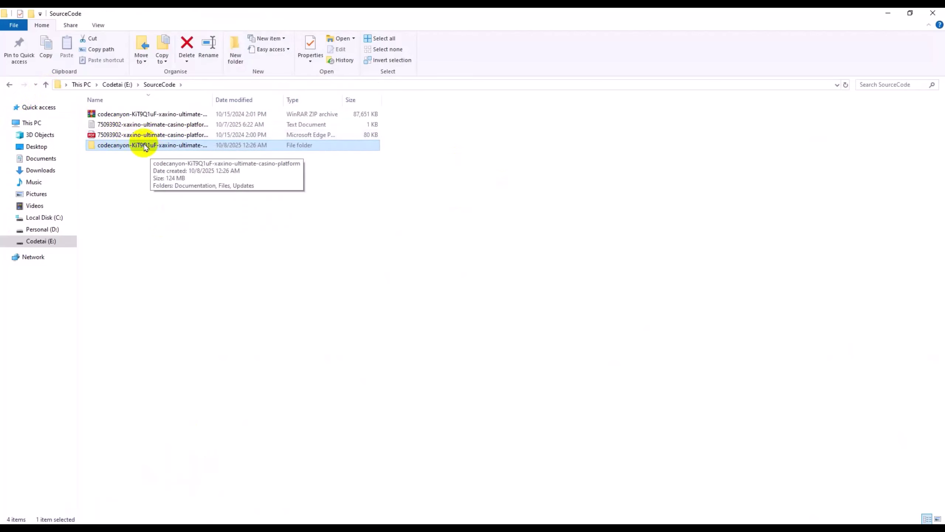
{"action": "double_click", "coordinate": [136, 145]}
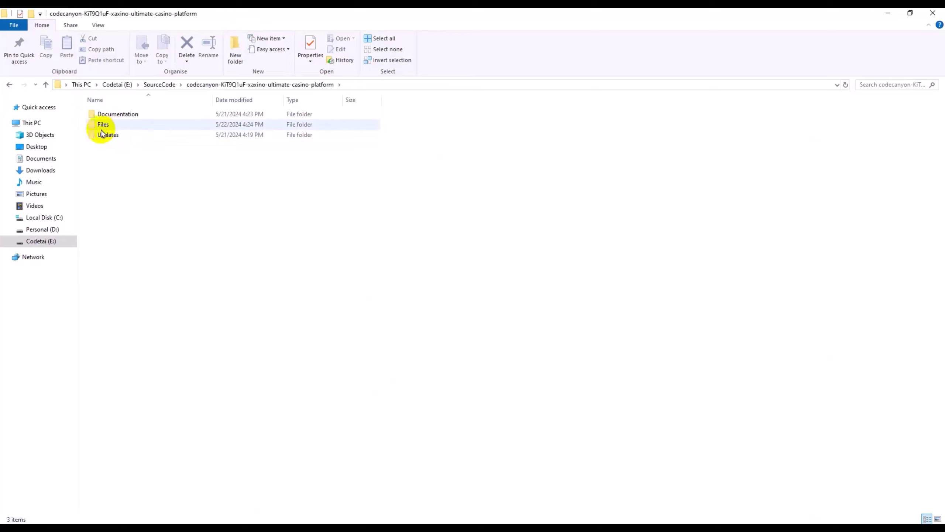
{"action": "double_click", "coordinate": [136, 129]}
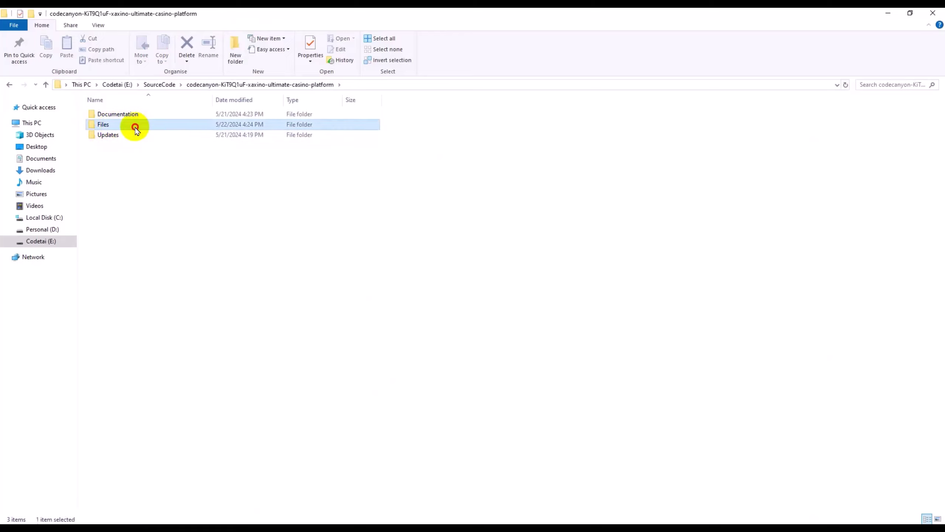
{"action": "left_click", "coordinate": [46, 85]}
- Compress the Files folder into a ZIP-format Files archive of 79.7 MB
{"action": "right_click", "coordinate": [102, 125]}
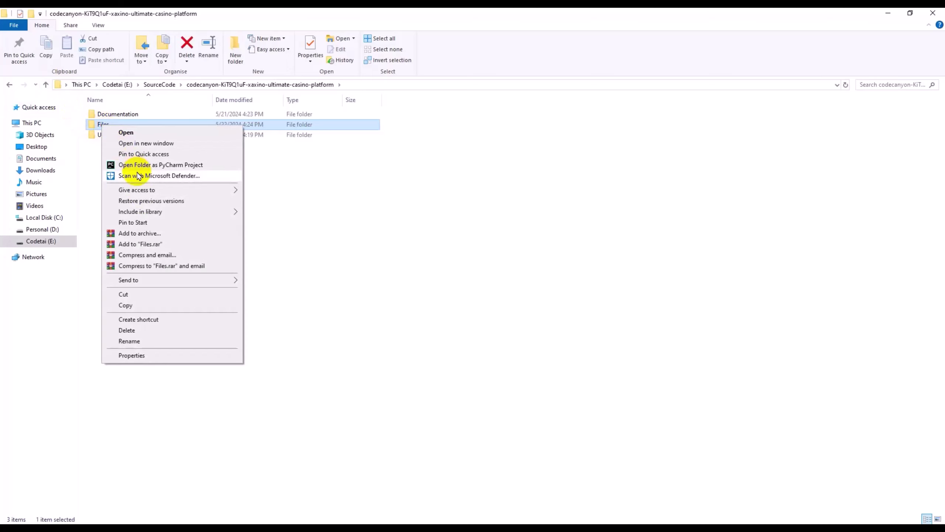
{"action": "left_click", "coordinate": [142, 233]}
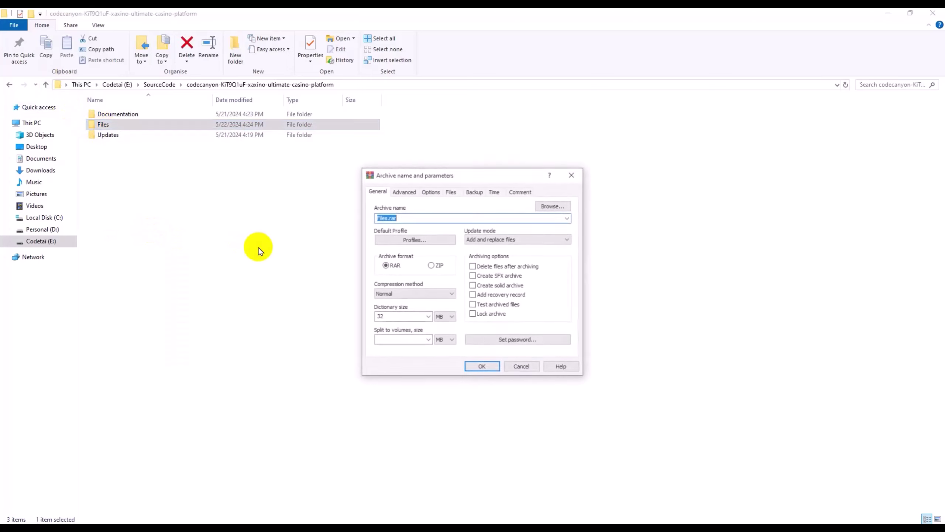
{"action": "left_click", "coordinate": [430, 265]}
{"action": "left_click", "coordinate": [493, 368]}
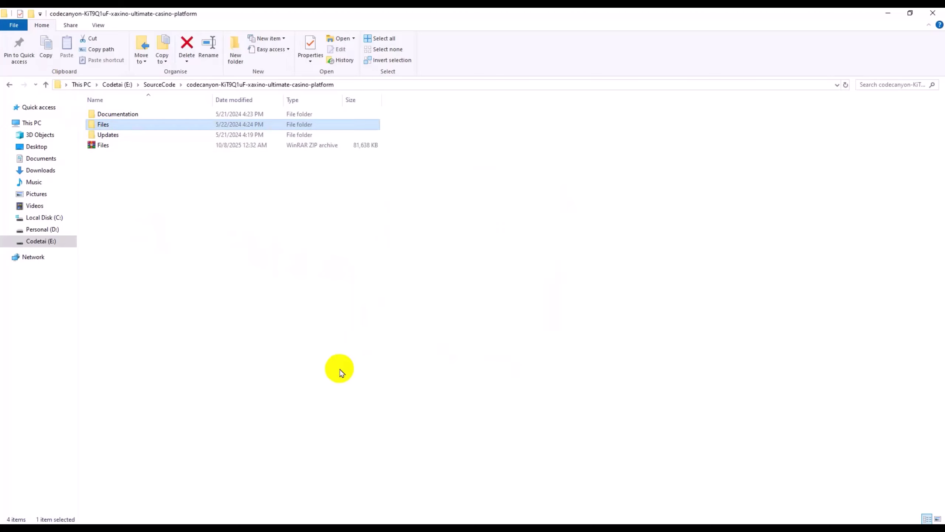
{"action": "left_click", "coordinate": [114, 129]}
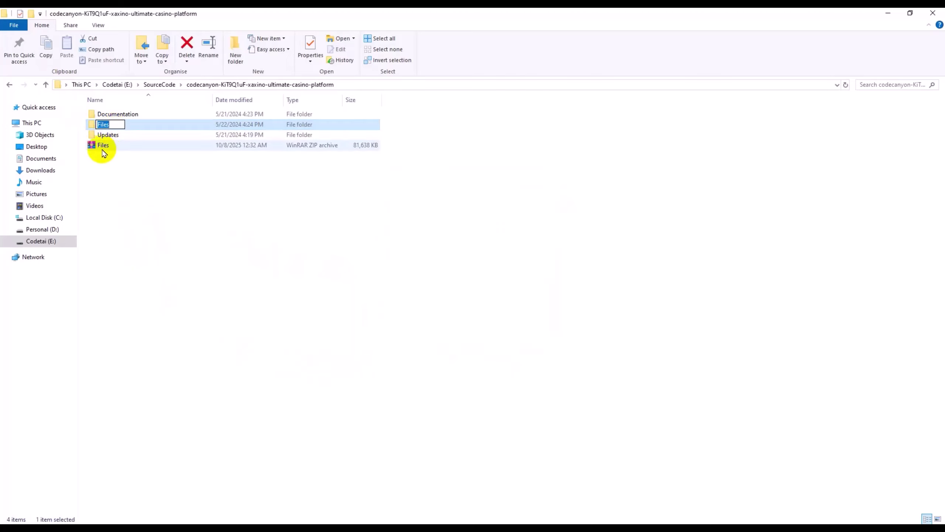
{"action": "left_click", "coordinate": [106, 149]}
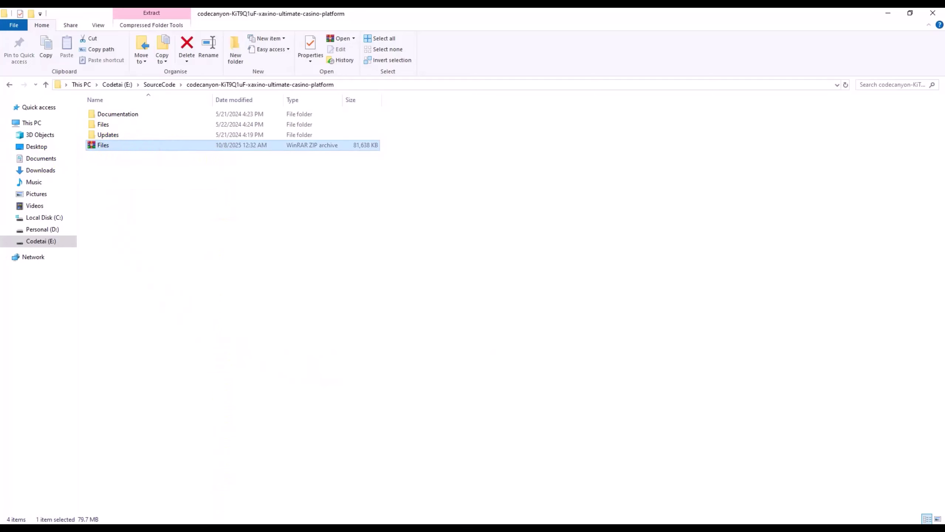
{"action": "key", "text": "alt+Tab"}
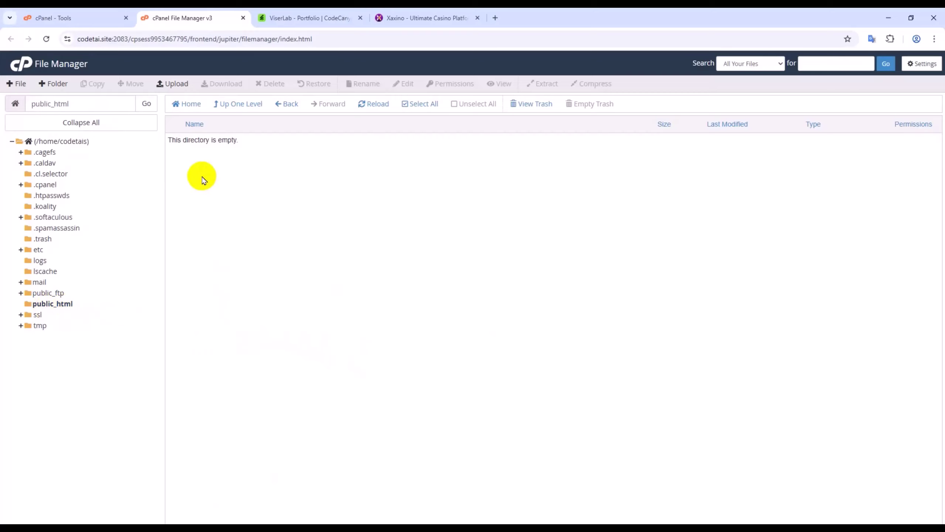
- Upload the Files ZIP (79.72 MB) from the Xaxino package folder into public_html
{"action": "left_click", "coordinate": [172, 86]}
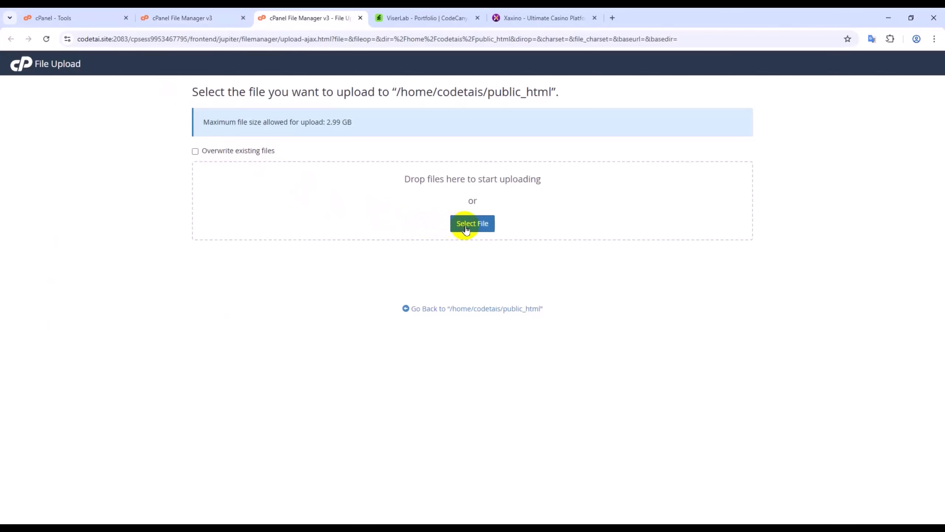
{"action": "left_click", "coordinate": [467, 229]}
{"action": "double_click", "coordinate": [339, 209]}
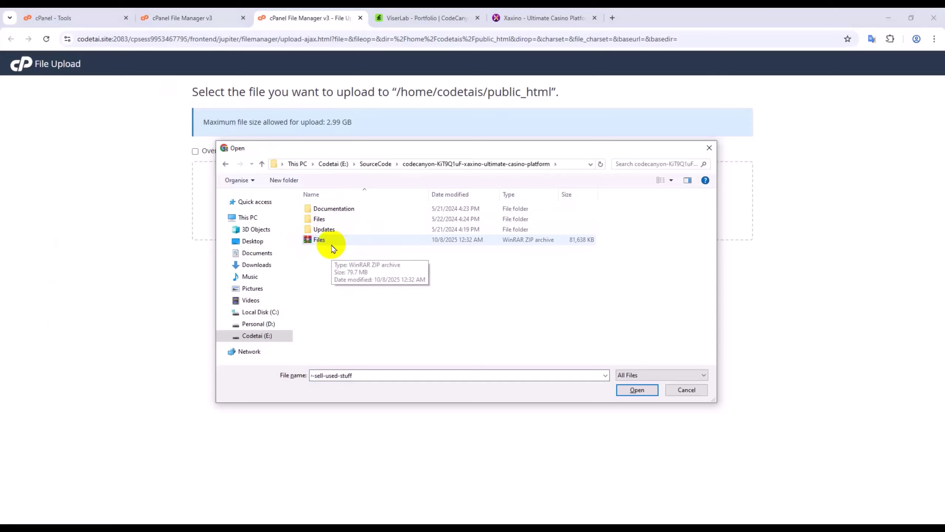
{"action": "double_click", "coordinate": [331, 241]}
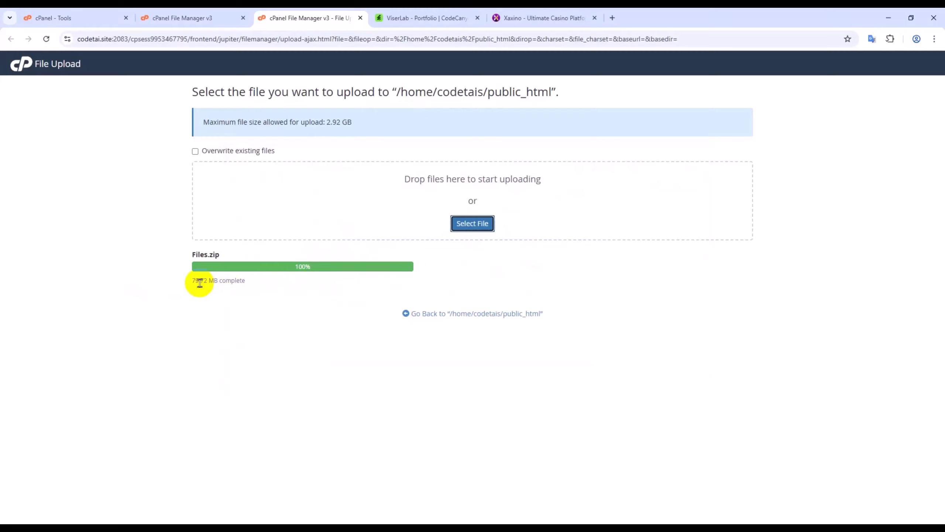
{"action": "left_click", "coordinate": [426, 319]}
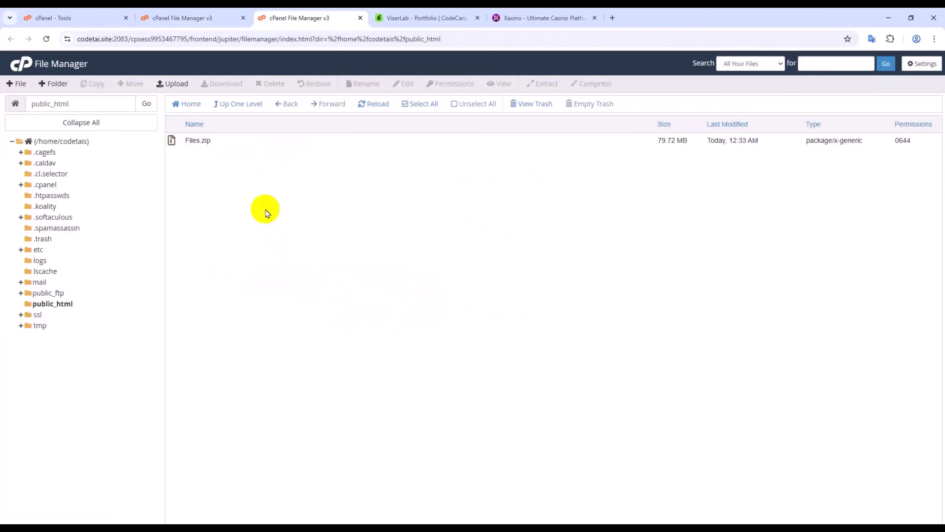
- Extract Files.zip into public_html, producing a Files folder
{"action": "left_click", "coordinate": [220, 142]}
{"action": "right_click", "coordinate": [219, 140]}
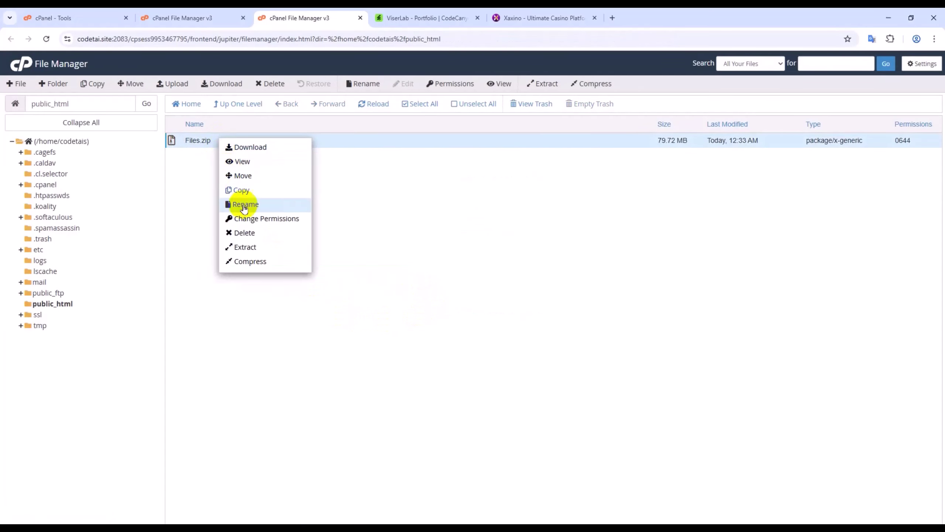
{"action": "left_click", "coordinate": [262, 246]}
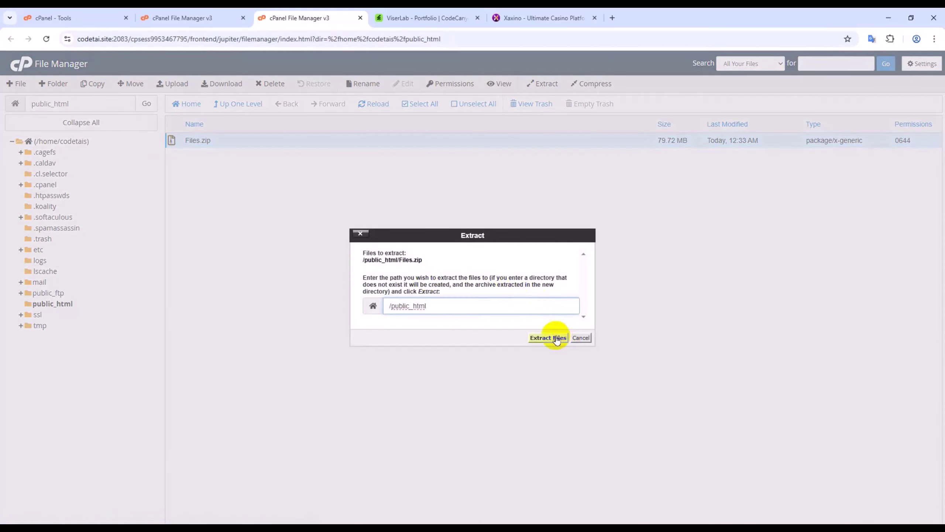
{"action": "left_click", "coordinate": [556, 338]}
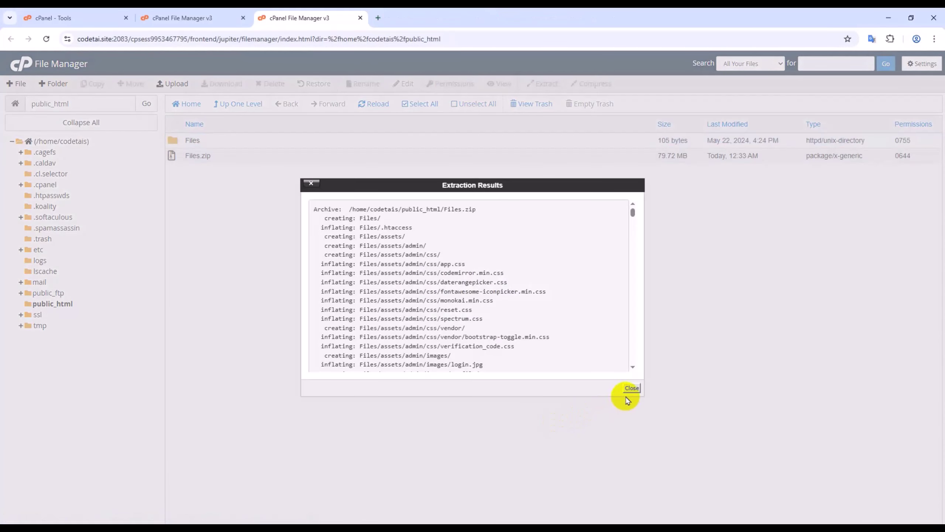
{"action": "left_click", "coordinate": [632, 388]}
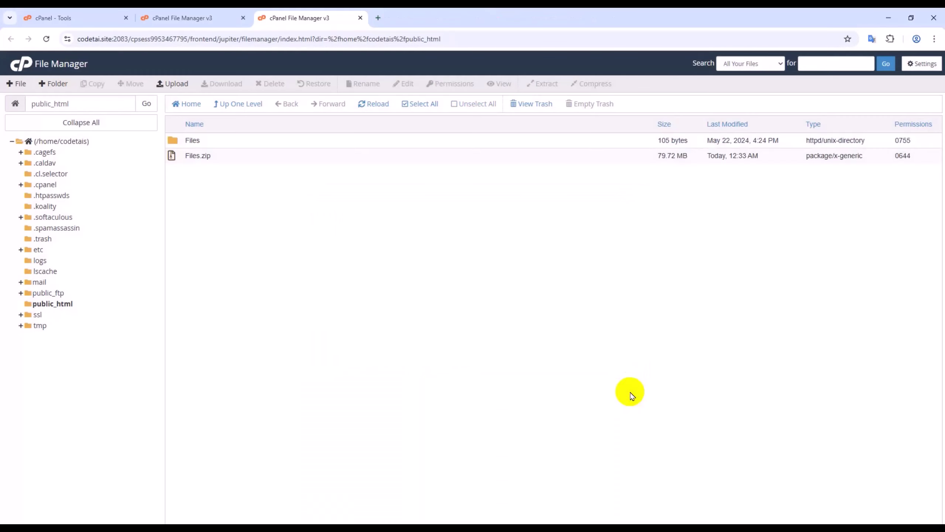
- Delete Files.zip from public_html
{"action": "left_click", "coordinate": [223, 160]}
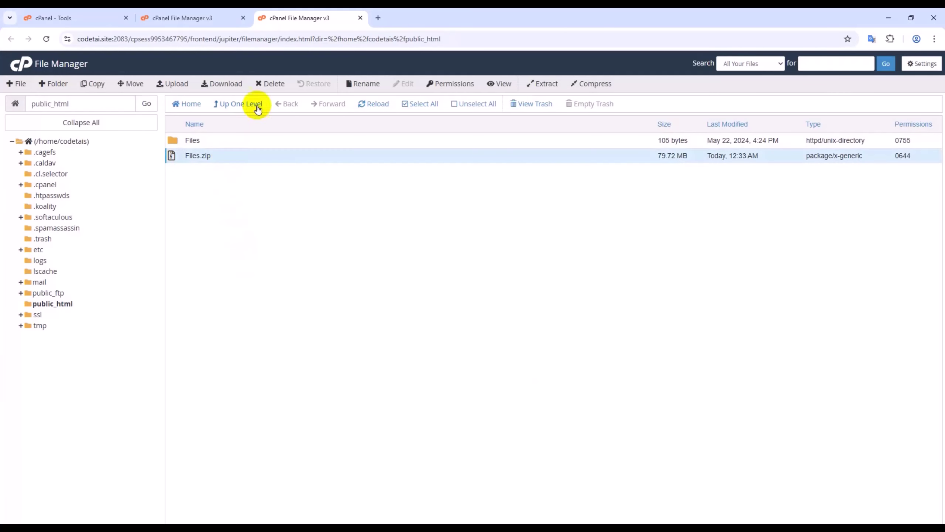
{"action": "left_click", "coordinate": [266, 85]}
{"action": "left_click", "coordinate": [543, 319]}
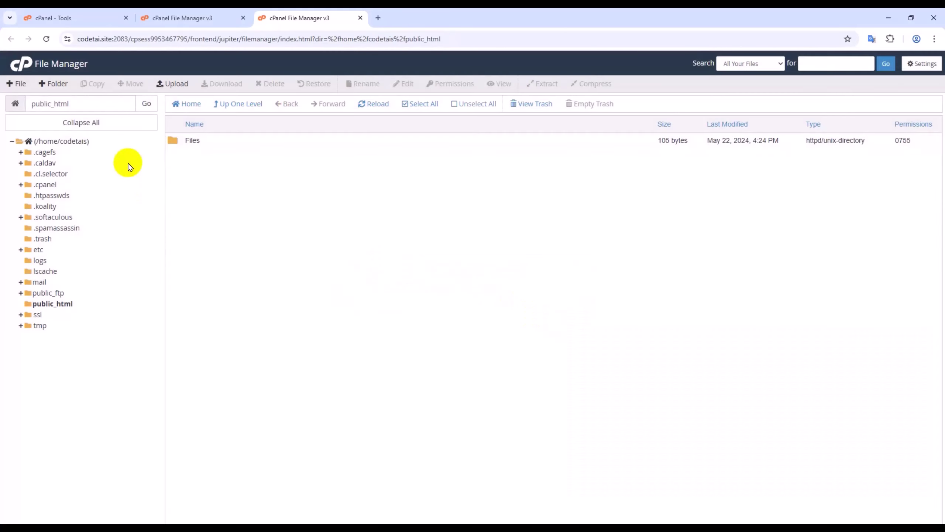
- Move all five items from the Files folder up into public_html
{"action": "double_click", "coordinate": [228, 147]}
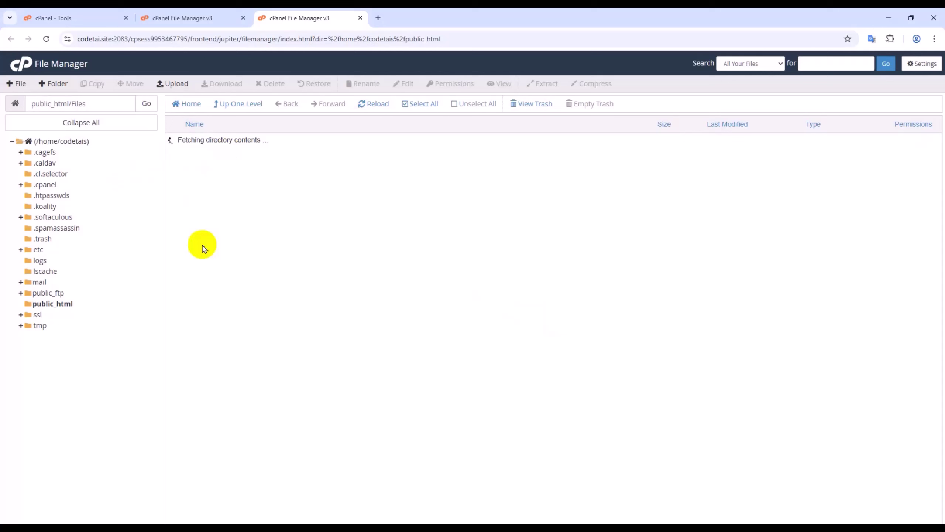
{"action": "left_click", "coordinate": [416, 109]}
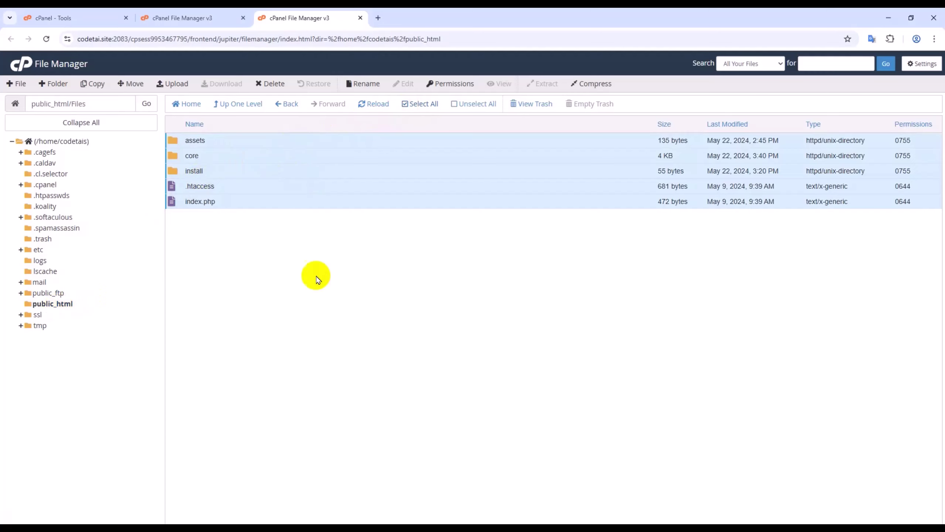
{"action": "left_click", "coordinate": [131, 96]}
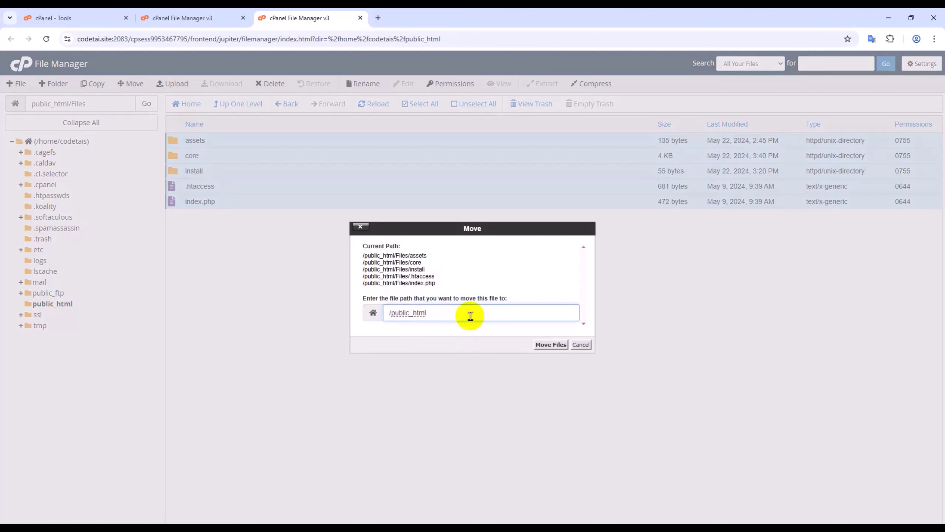
{"action": "left_click", "coordinate": [550, 344]}
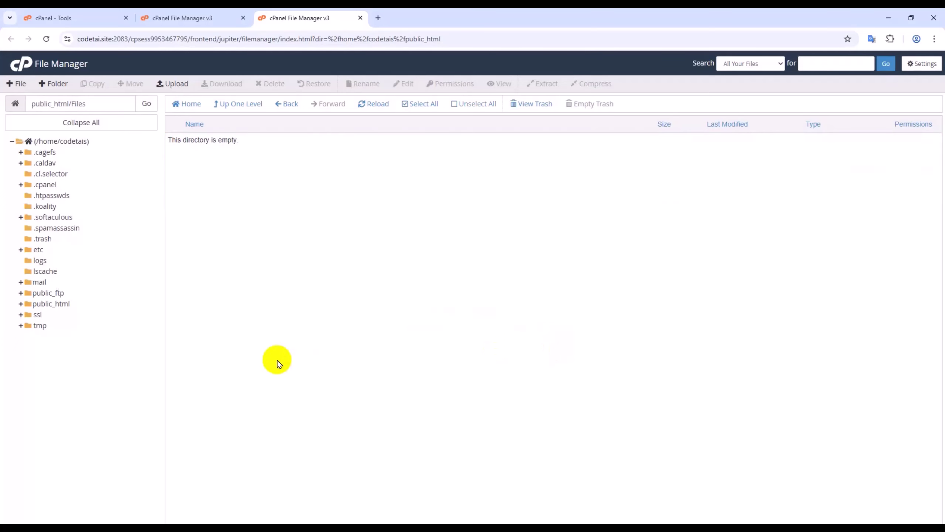
{"action": "left_click", "coordinate": [63, 305]}
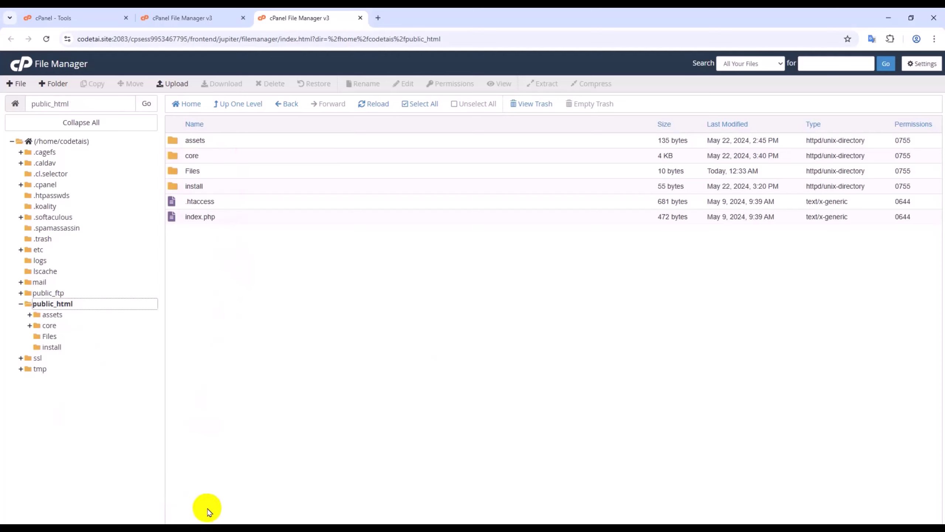
- Delete the emptied Files folder from public_html to the trash
{"action": "left_click", "coordinate": [213, 172]}
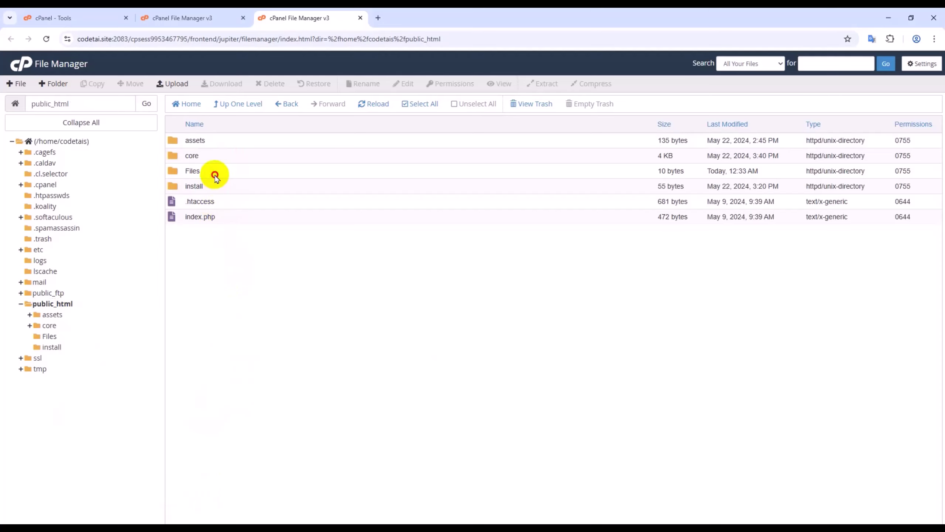
{"action": "left_click", "coordinate": [265, 85]}
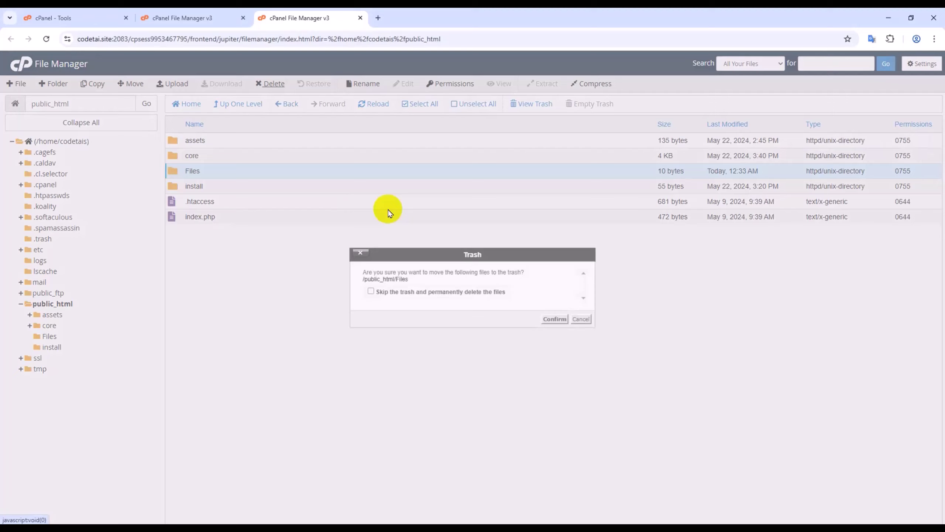
{"action": "left_click", "coordinate": [556, 319]}
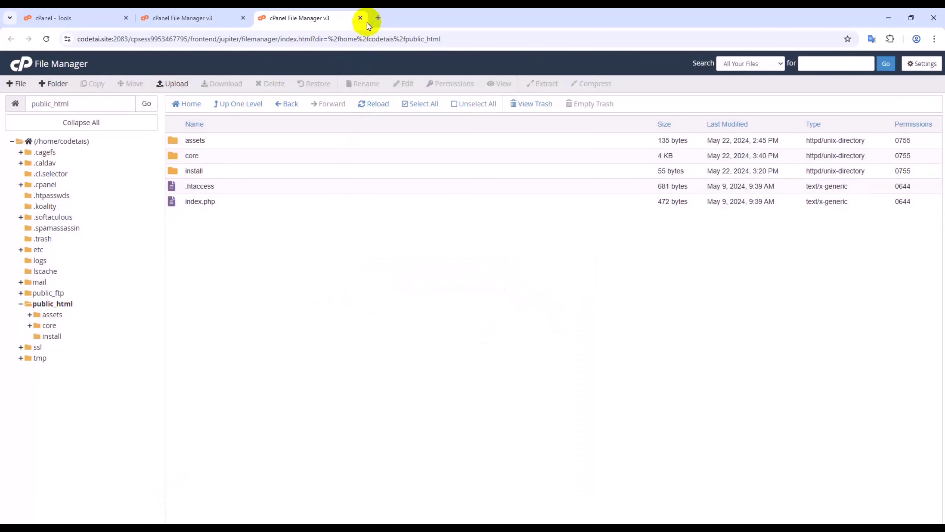
- Load codetai.site/install/ in a new tab and accept the installer's terms of use
{"action": "left_click", "coordinate": [378, 19]}
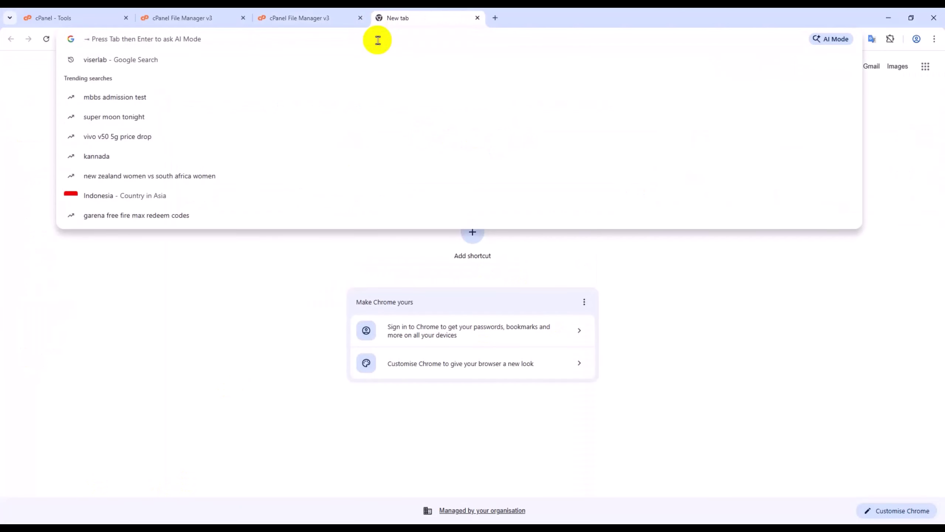
{"action": "type", "text": "coded"}
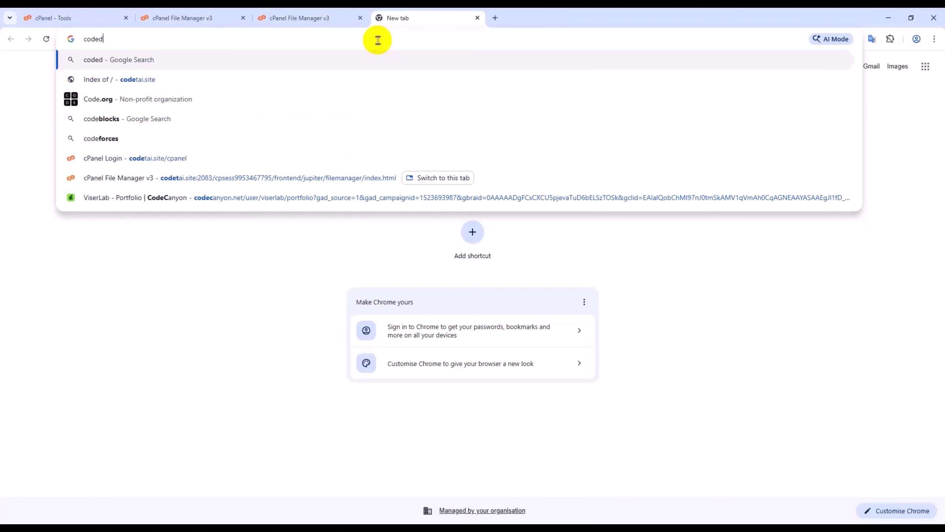
{"action": "key", "text": "BackSpace"}
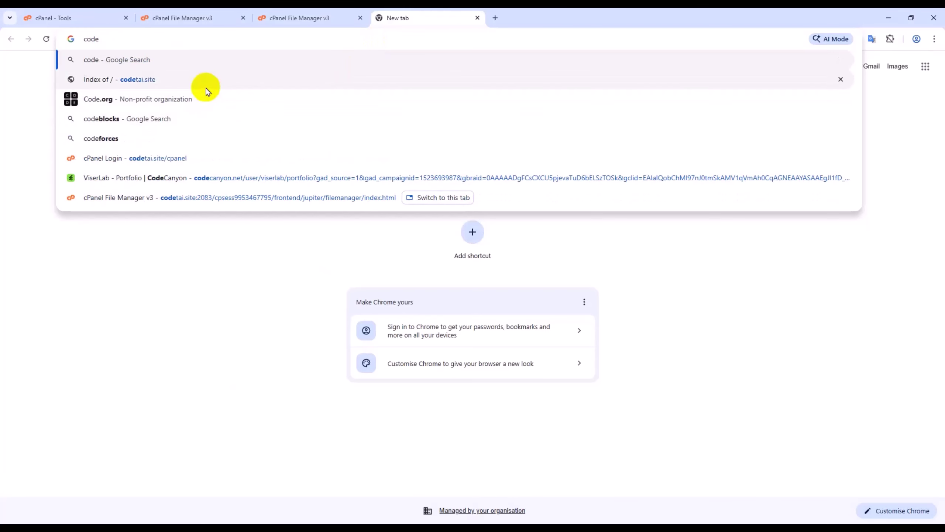
{"action": "left_click", "coordinate": [205, 86]}
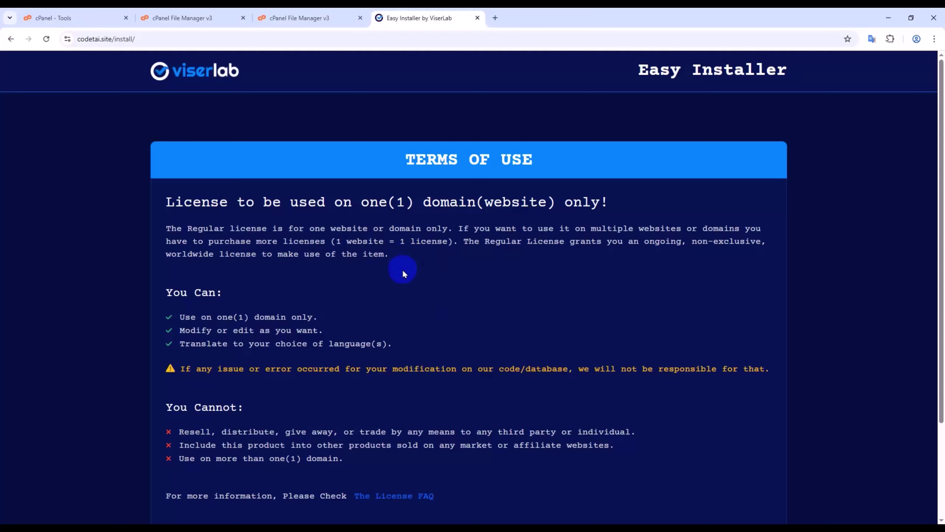
{"action": "scroll", "coordinate": [408, 272], "scroll_direction": "down", "scroll_amount": 3}
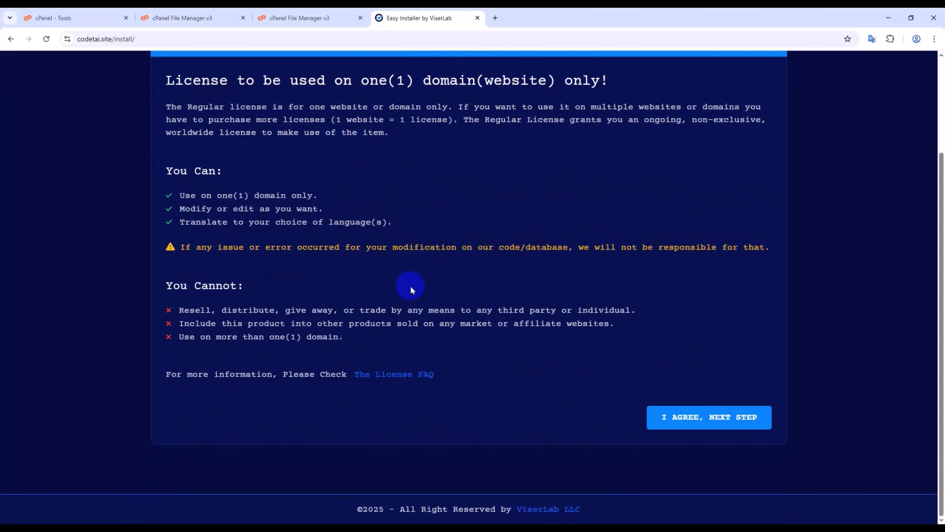
{"action": "left_click", "coordinate": [712, 415]}
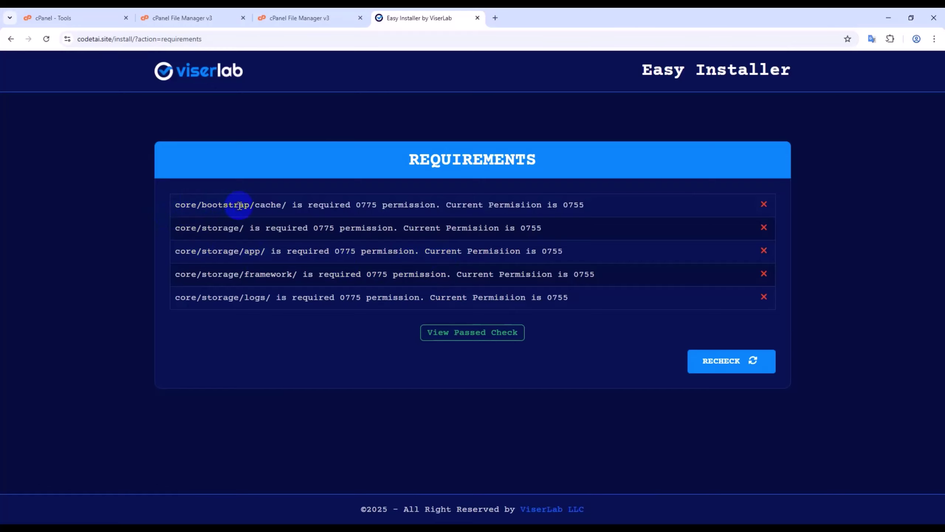
- Give core/bootstrap/cache group write access (0775) and reload the installer's requirements
{"action": "left_click", "coordinate": [298, 18]}
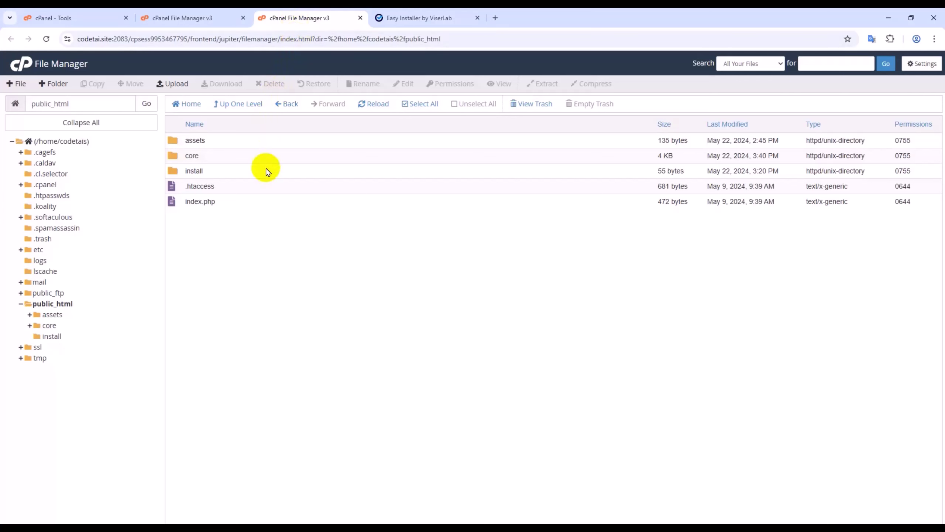
{"action": "double_click", "coordinate": [247, 161]}
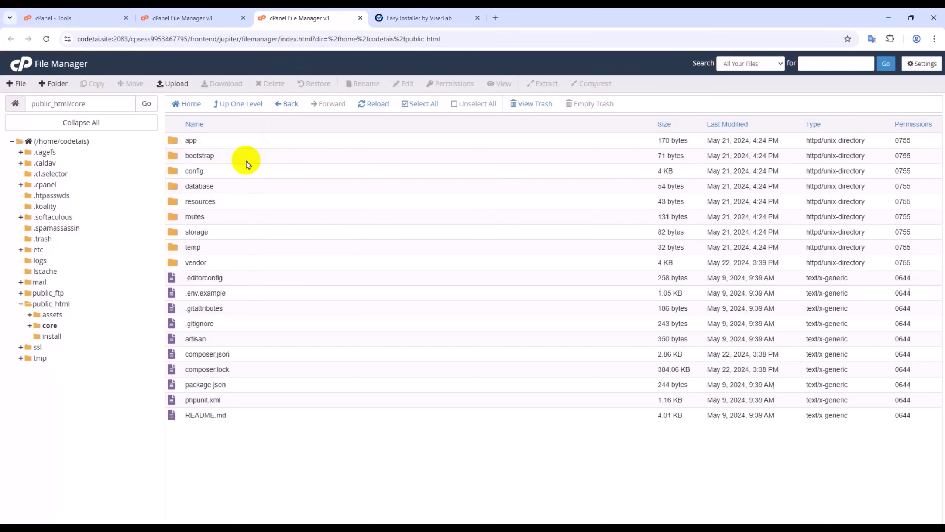
{"action": "double_click", "coordinate": [238, 159]}
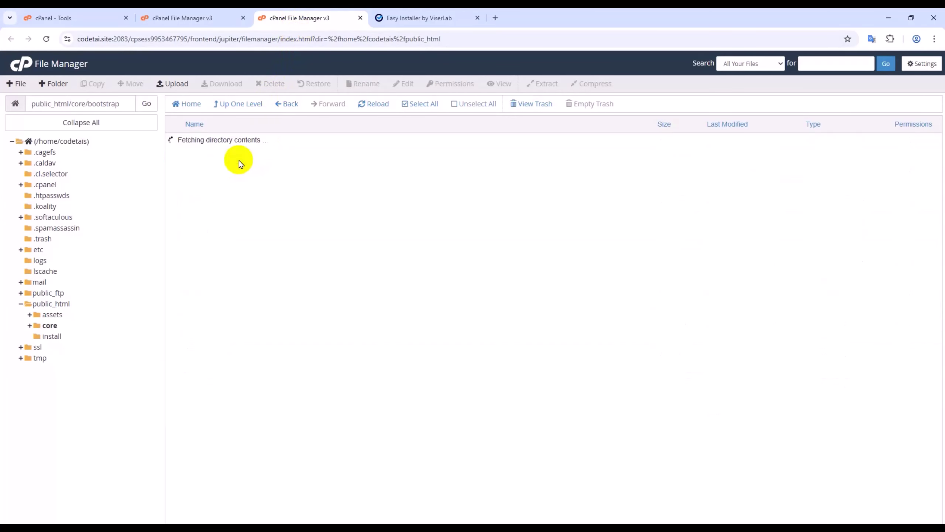
{"action": "left_click", "coordinate": [219, 144]}
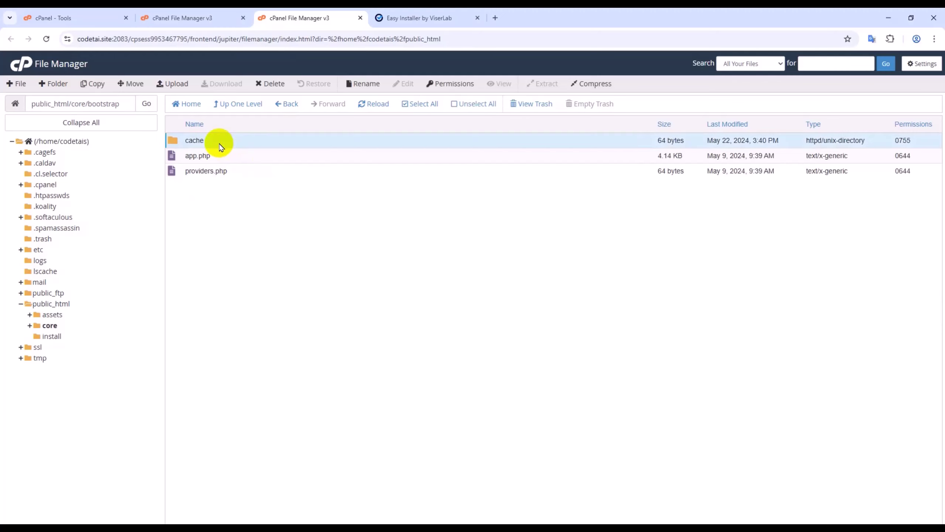
{"action": "right_click", "coordinate": [220, 147]}
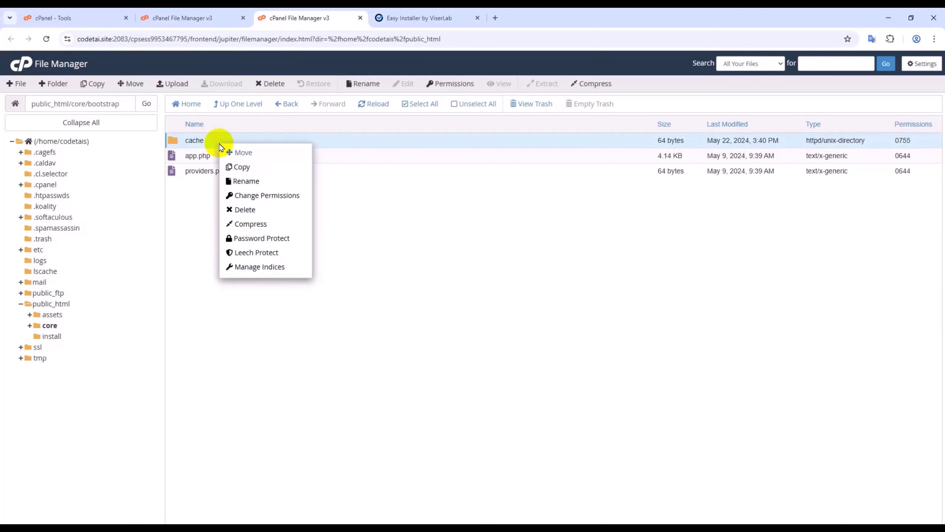
{"action": "left_click", "coordinate": [246, 194]}
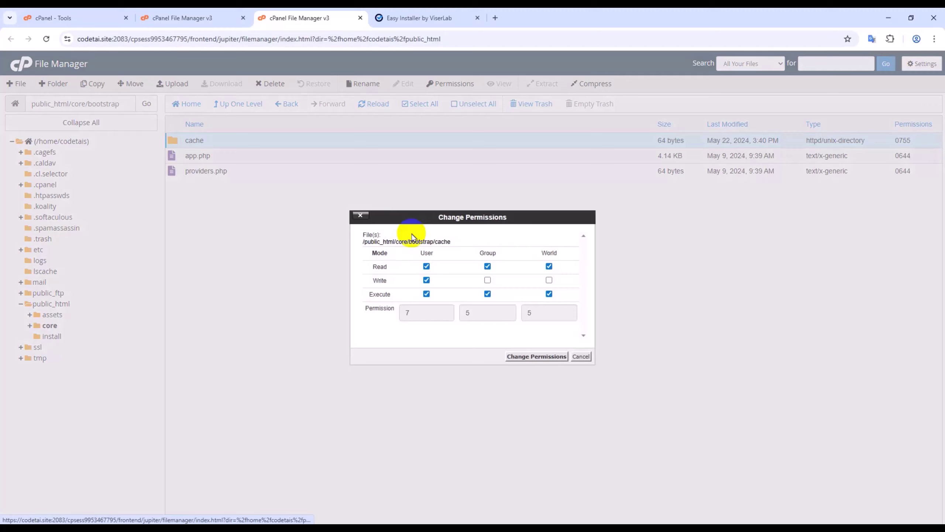
{"action": "left_click", "coordinate": [487, 280]}
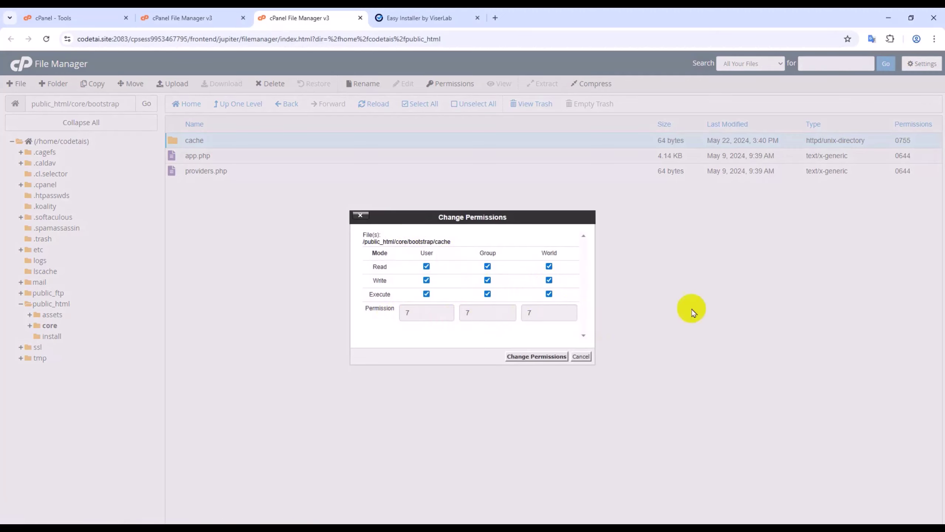
{"action": "left_click", "coordinate": [525, 357]}
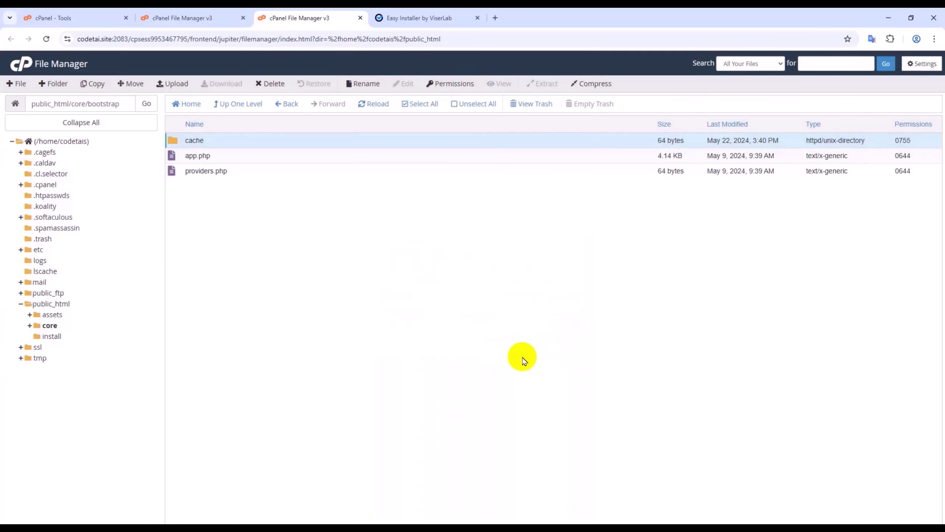
{"action": "left_click", "coordinate": [427, 18]}
{"action": "left_click", "coordinate": [46, 39]}
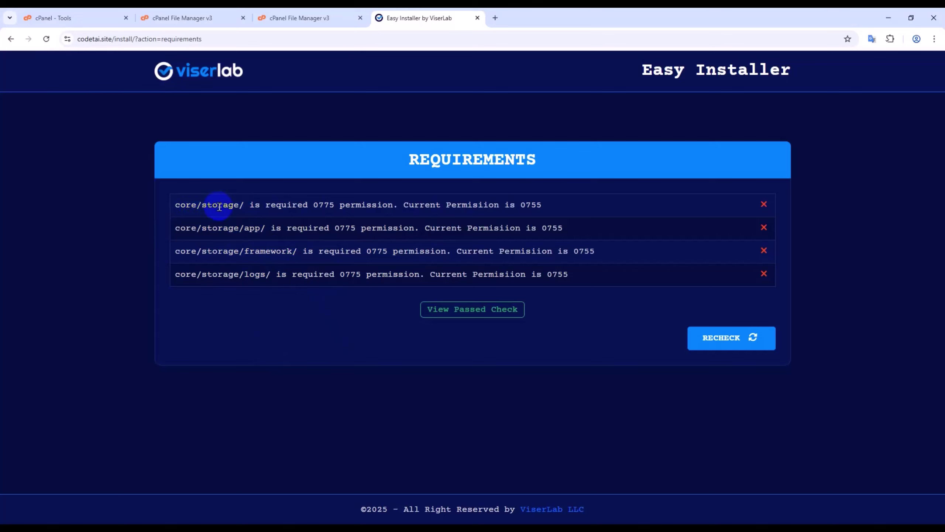
- Give the core/storage folder group write access (0775)
{"action": "left_click", "coordinate": [366, 17]}
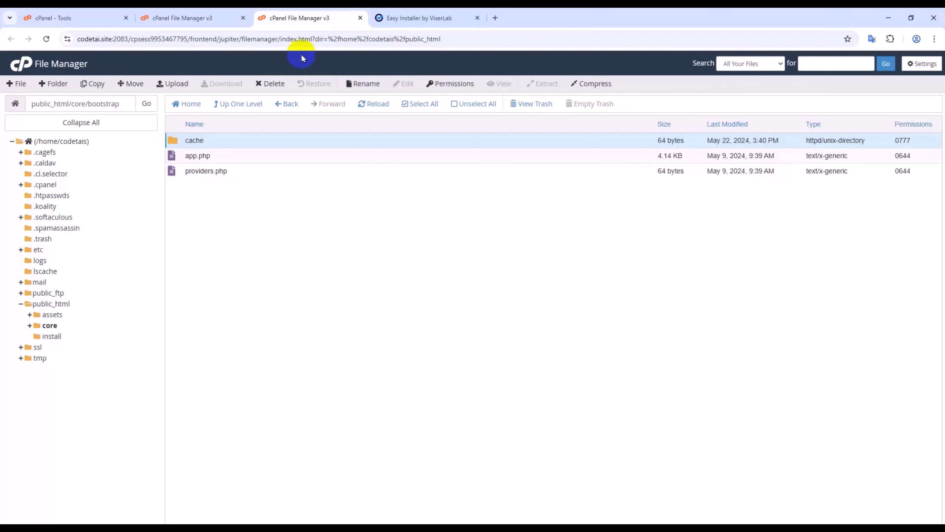
{"action": "left_click", "coordinate": [287, 105]}
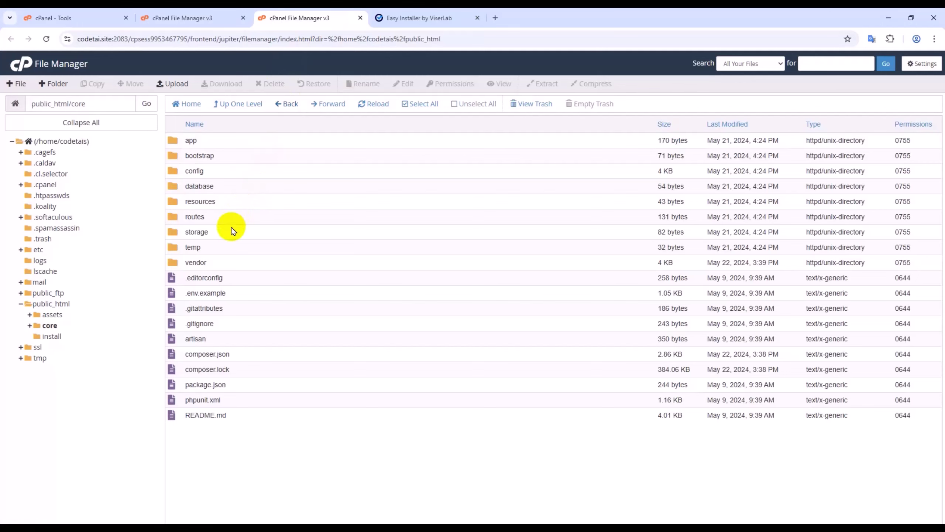
{"action": "left_click", "coordinate": [231, 228]}
{"action": "right_click", "coordinate": [232, 228]}
{"action": "left_click", "coordinate": [268, 278]}
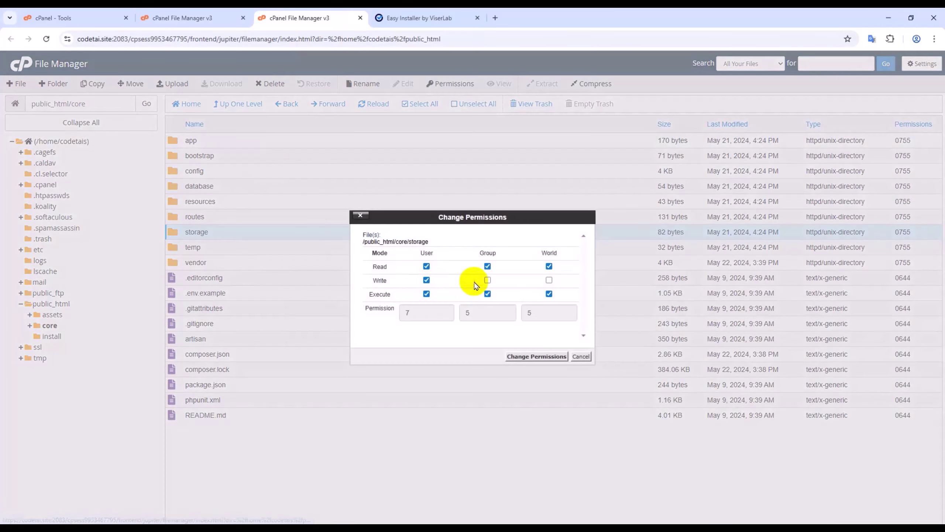
{"action": "left_click", "coordinate": [487, 280]}
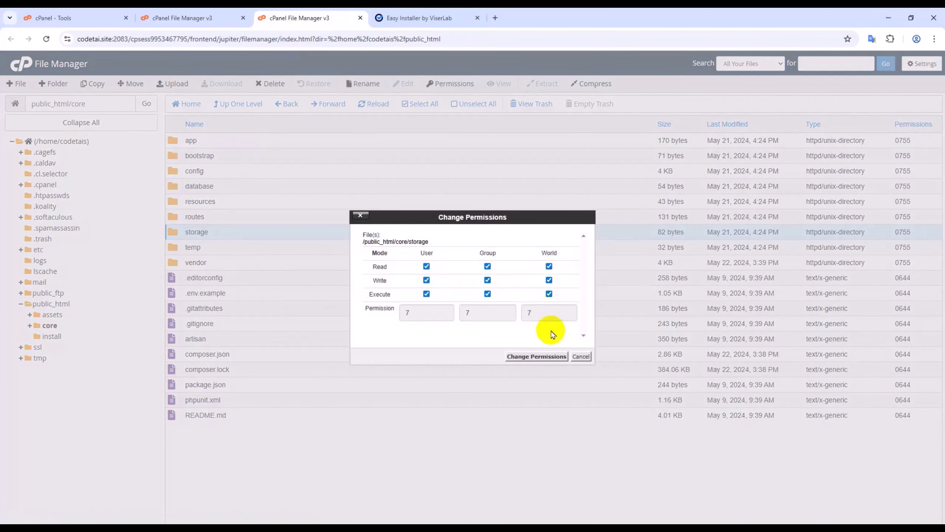
{"action": "left_click", "coordinate": [543, 356]}
{"action": "left_click", "coordinate": [404, 11]}
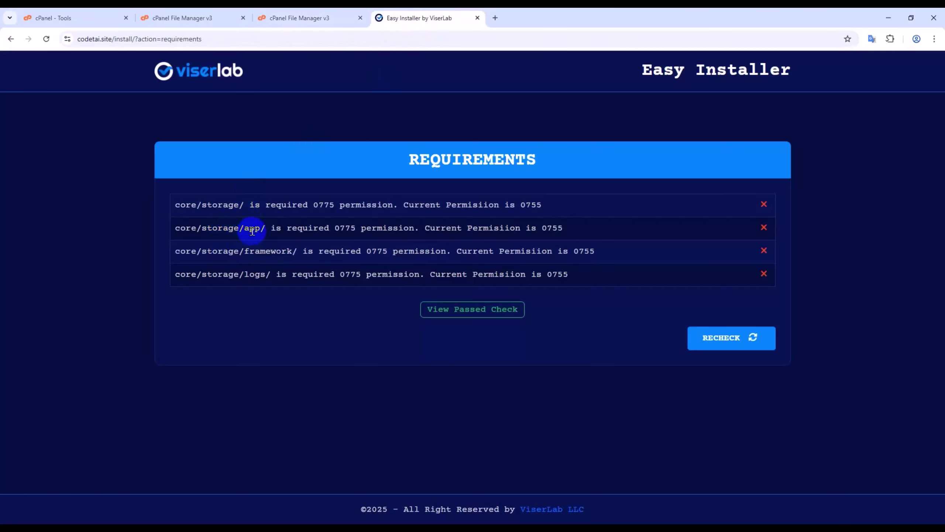
- Set the storage/app folder to 0777 with group and world write access
{"action": "left_click", "coordinate": [317, 19]}
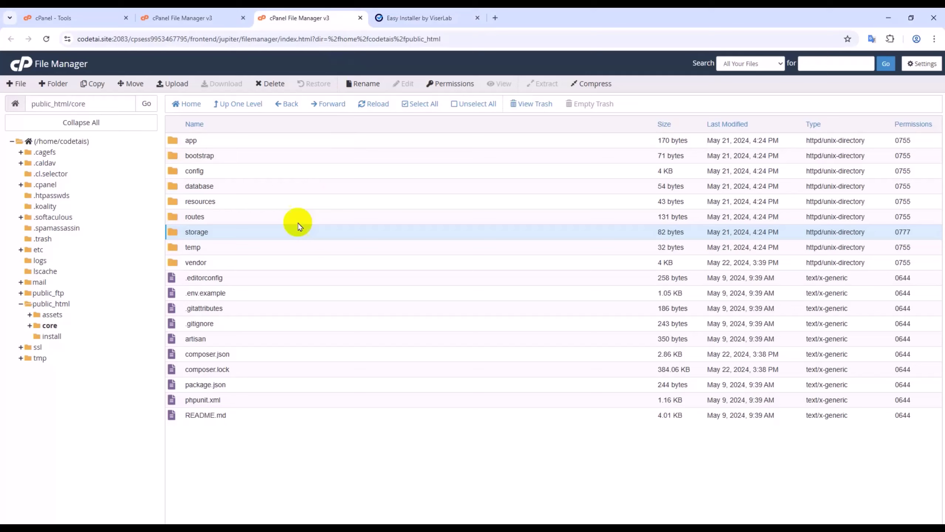
{"action": "double_click", "coordinate": [238, 235]}
{"action": "left_click", "coordinate": [210, 140]}
{"action": "right_click", "coordinate": [213, 140]}
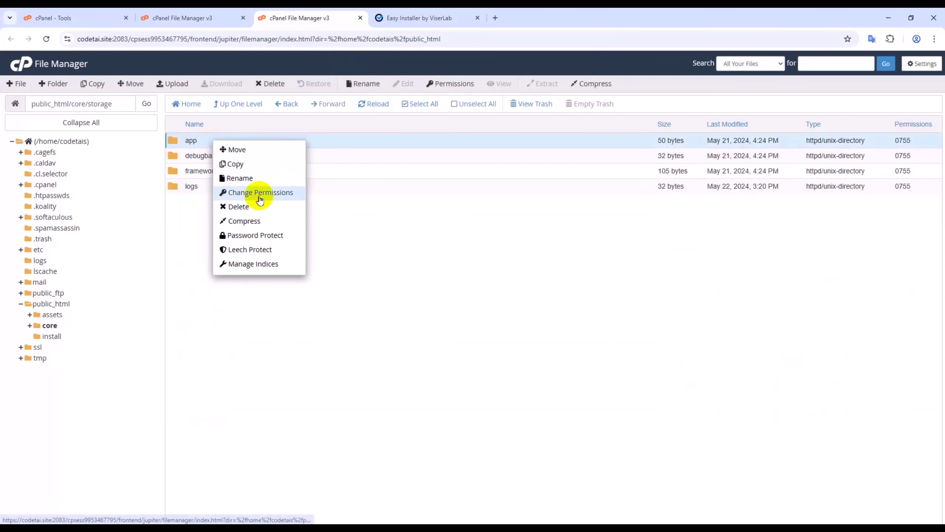
{"action": "left_click", "coordinate": [259, 199]}
{"action": "left_click", "coordinate": [488, 280]}
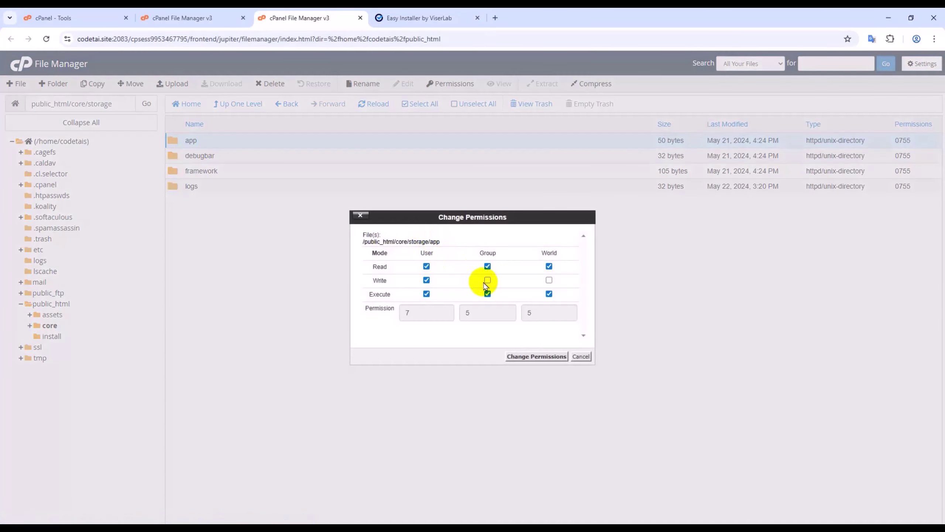
{"action": "left_click", "coordinate": [549, 280]}
{"action": "left_click", "coordinate": [536, 357]}
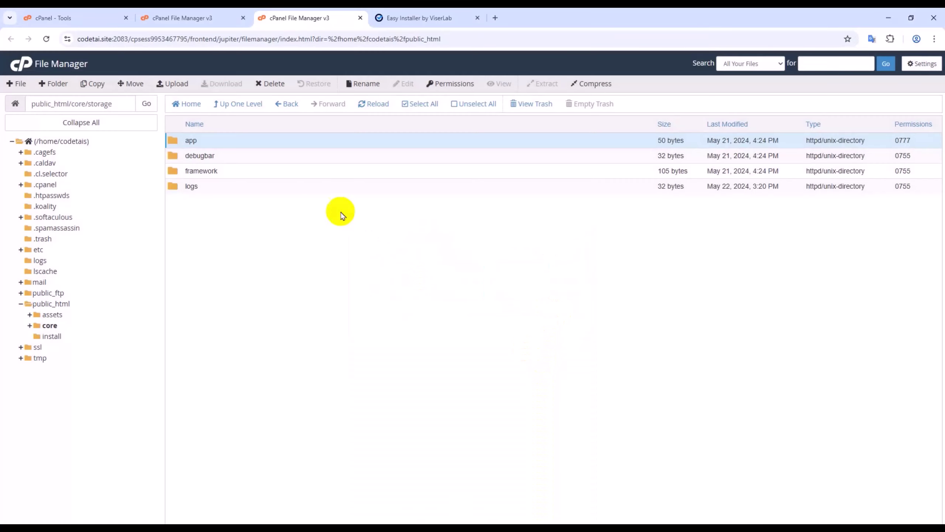
- Set the storage/framework folder to 0777
{"action": "right_click", "coordinate": [275, 176]}
{"action": "left_click", "coordinate": [294, 227]}
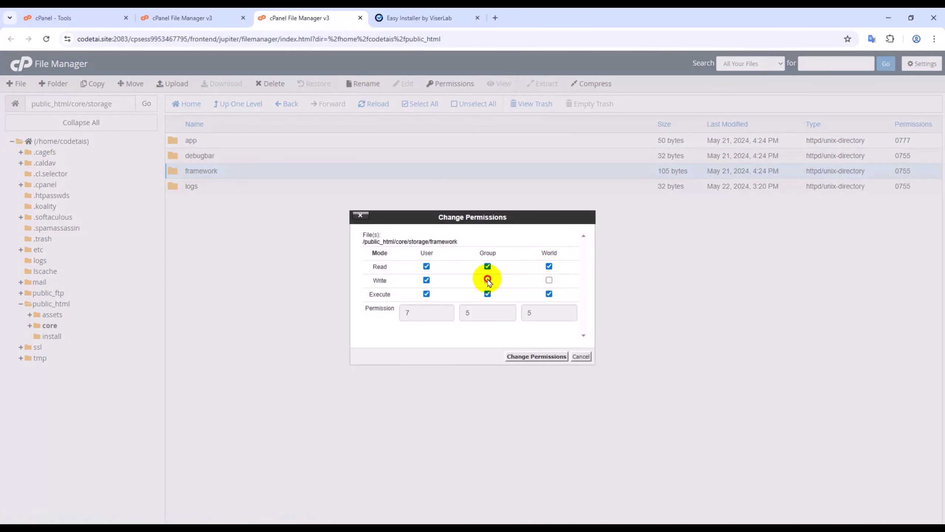
{"action": "left_click", "coordinate": [488, 280]}
{"action": "left_click", "coordinate": [548, 280]}
{"action": "left_click", "coordinate": [536, 356]}
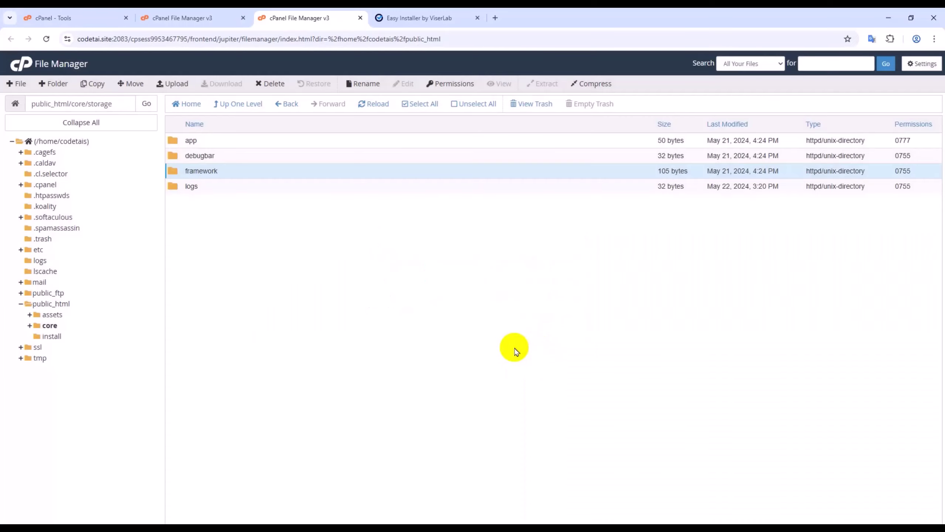
- Set storage/logs to 0777 and rerun the installer's requirements check
{"action": "left_click", "coordinate": [207, 186]}
{"action": "right_click", "coordinate": [208, 184]}
{"action": "left_click", "coordinate": [279, 236]}
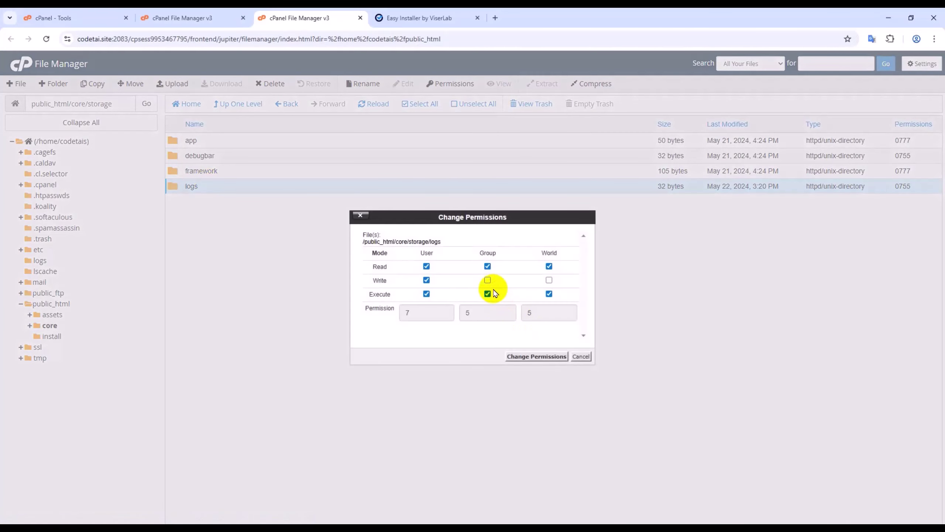
{"action": "left_click", "coordinate": [487, 280]}
{"action": "left_click", "coordinate": [548, 280]}
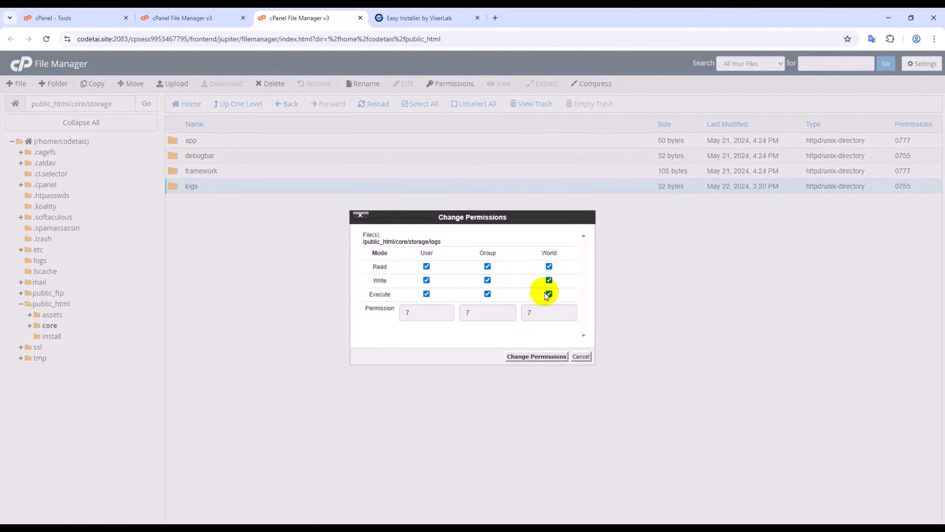
{"action": "left_click", "coordinate": [536, 356]}
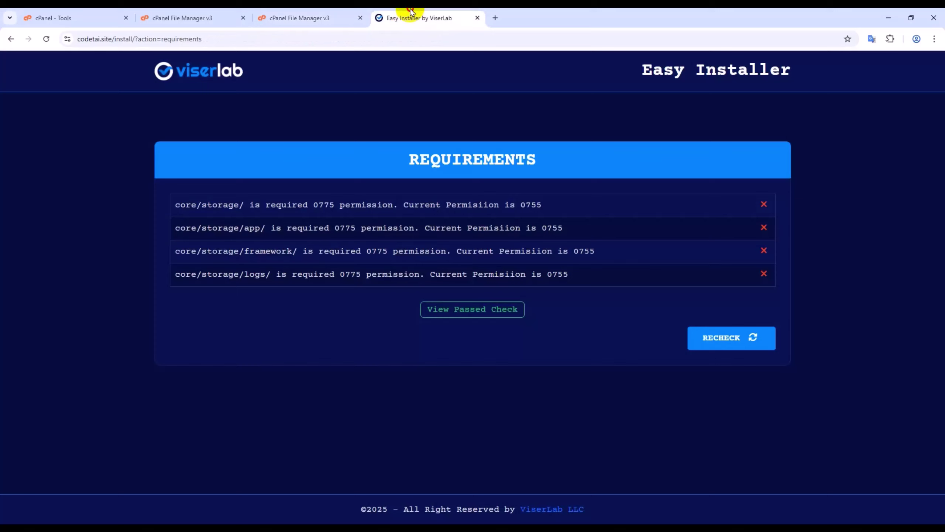
{"action": "left_click", "coordinate": [398, 16]}
{"action": "left_click", "coordinate": [725, 346]}
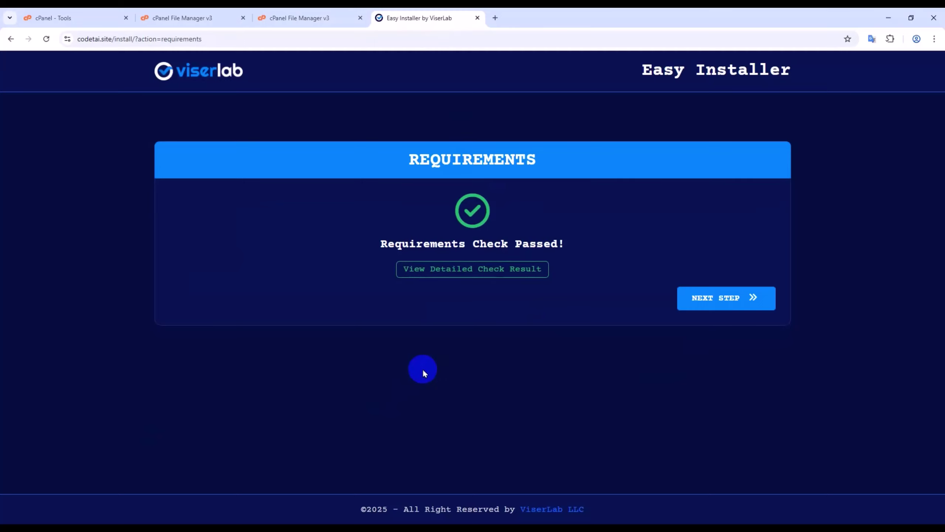
- Continue to the installer's Information form and select Create New Database
{"action": "left_click", "coordinate": [701, 314]}
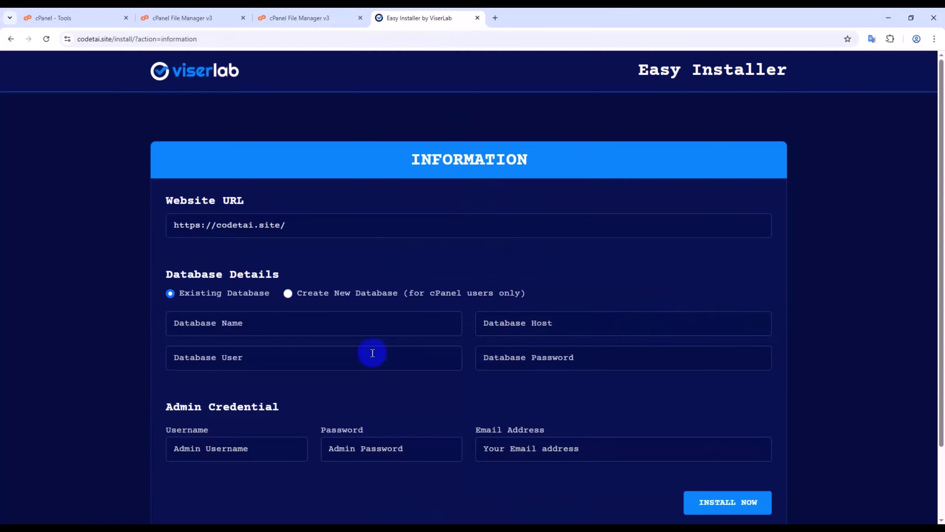
{"action": "scroll", "coordinate": [369, 350], "scroll_direction": "down", "scroll_amount": 3}
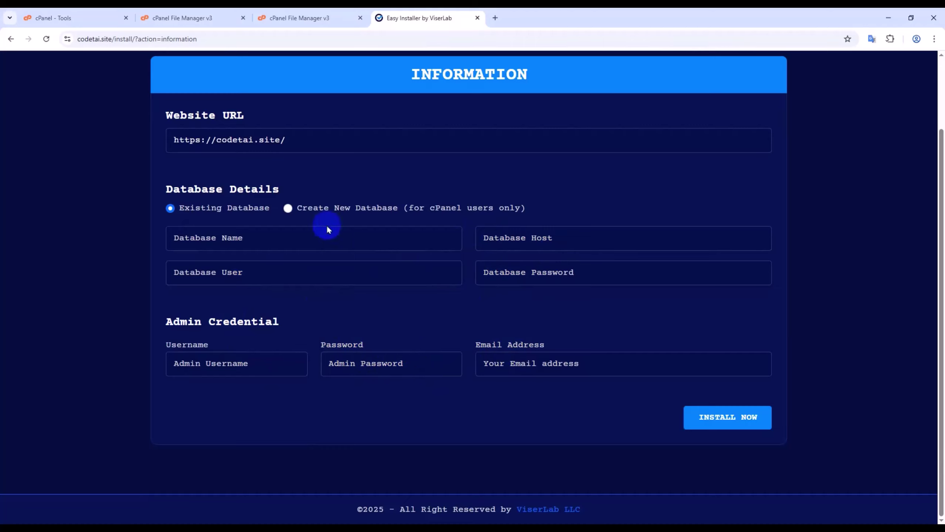
{"action": "left_click", "coordinate": [288, 209]}
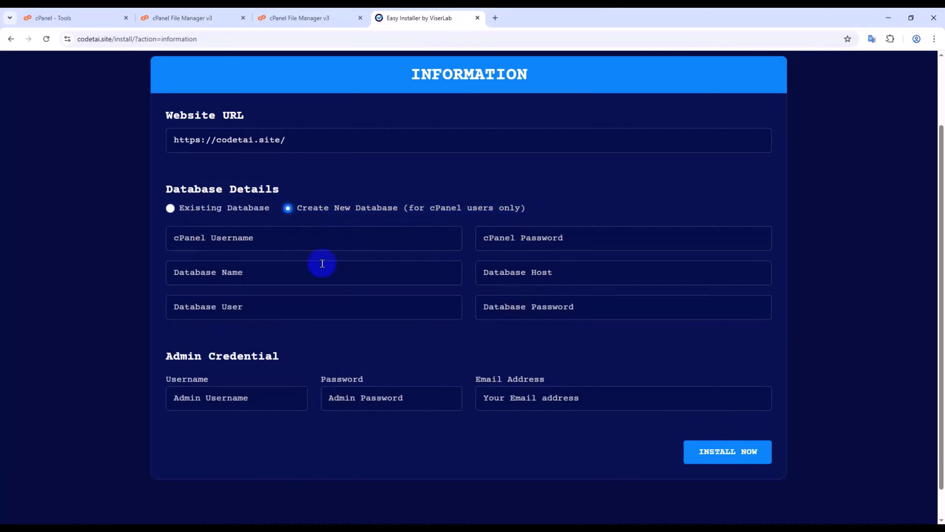
{"action": "scroll", "coordinate": [291, 302], "scroll_direction": "down", "scroll_amount": 1}
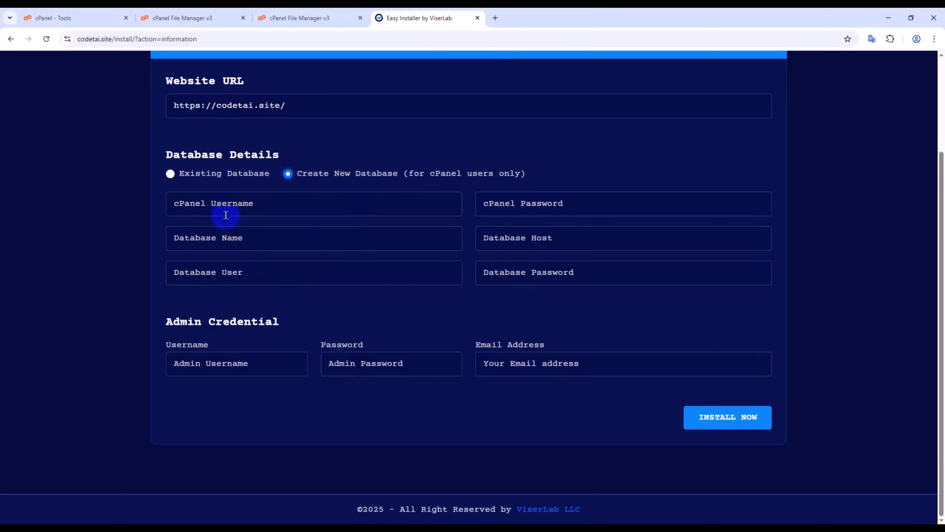
{"action": "left_click", "coordinate": [226, 209]}
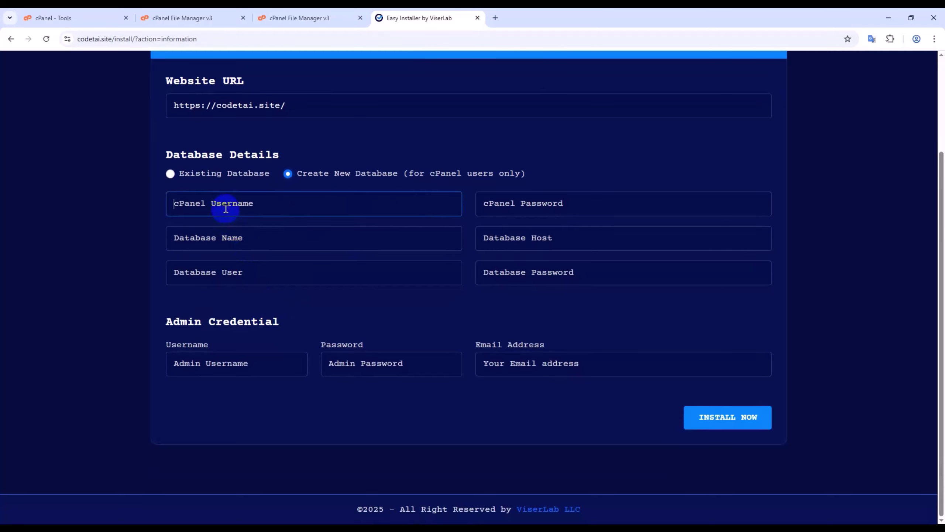
{"action": "left_click", "coordinate": [519, 210]}
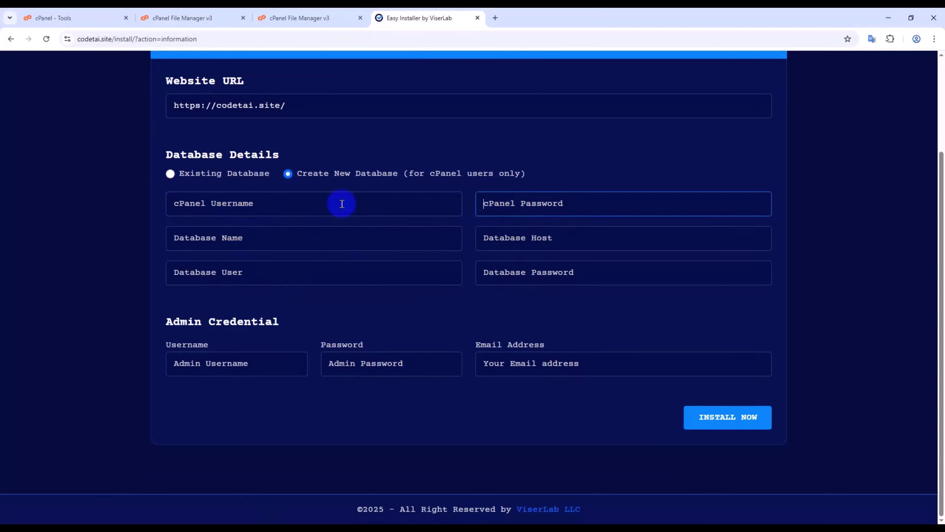
{"action": "left_click", "coordinate": [243, 207]}
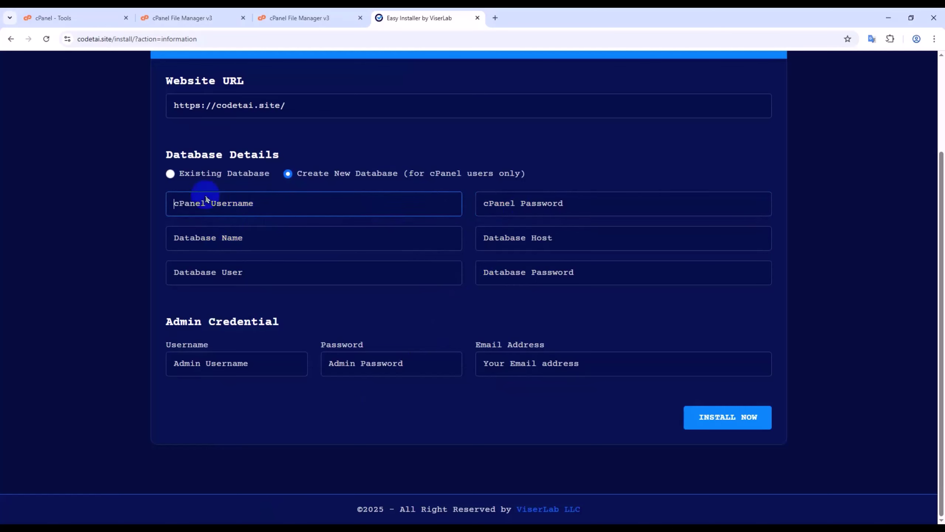
{"action": "left_click", "coordinate": [98, 12]}
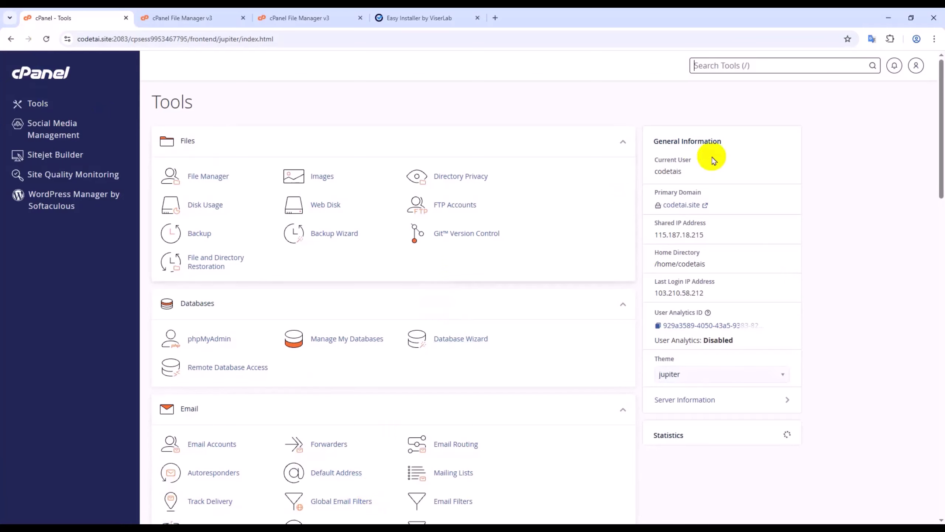
- Copy cPanel's Current User value into the Easy Installer's cPanel Username field
{"action": "double_click", "coordinate": [664, 171]}
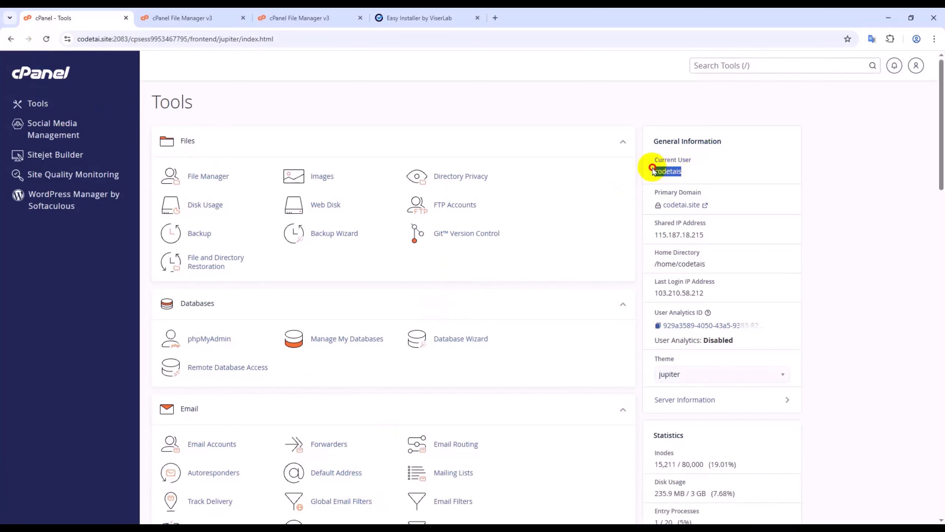
{"action": "right_click", "coordinate": [664, 171]}
{"action": "left_click", "coordinate": [679, 183]}
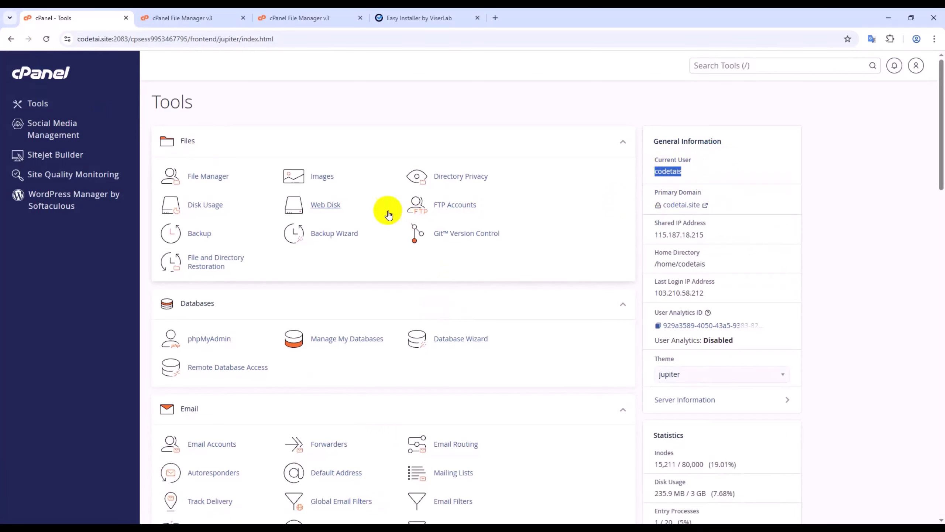
{"action": "left_click", "coordinate": [391, 16]}
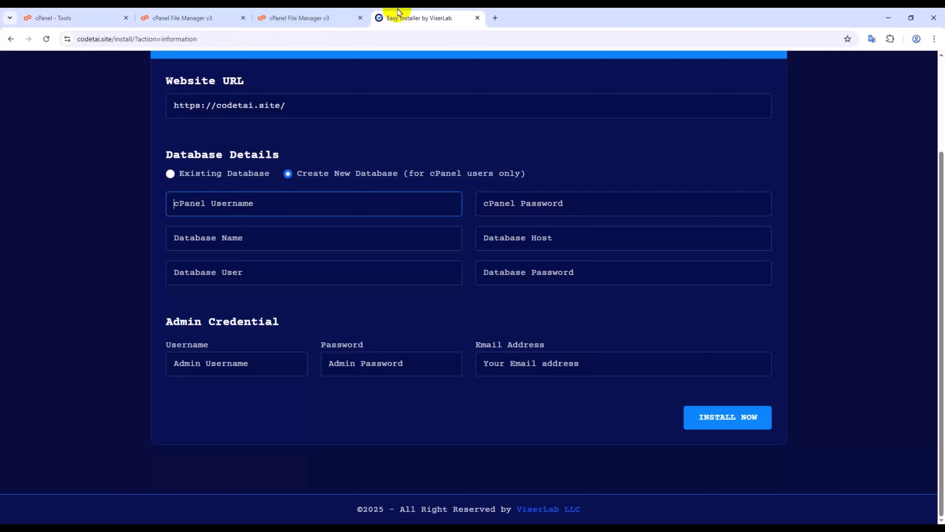
{"action": "right_click", "coordinate": [234, 203]}
{"action": "left_click", "coordinate": [265, 324]}
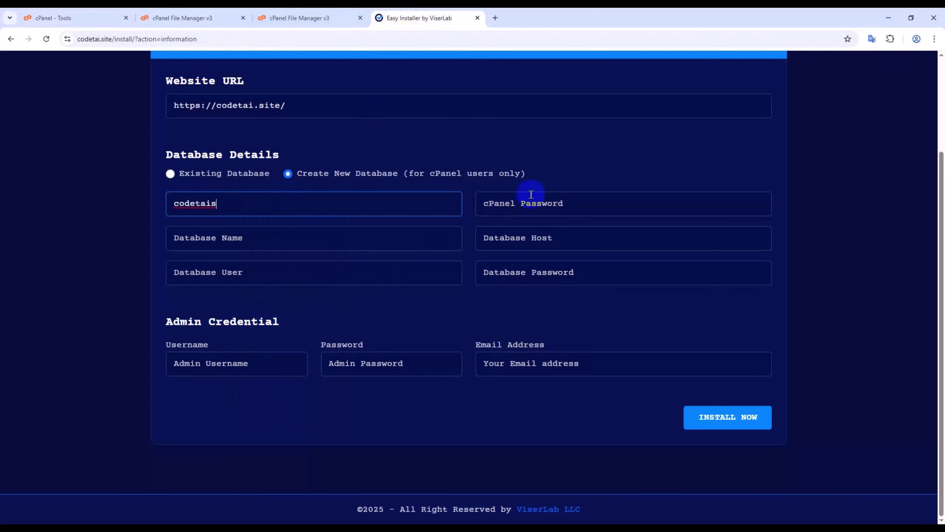
{"action": "left_click", "coordinate": [535, 206]}
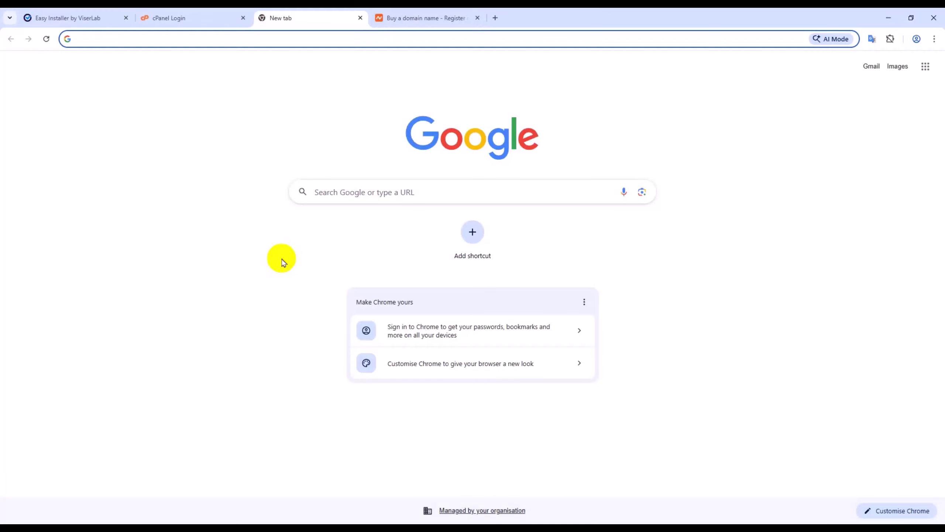
- Load codetai.site/cpanel to bring up the Namecheap Hosting cPanel login page
{"action": "left_click", "coordinate": [225, 40]}
{"action": "type", "text": "codeta"}
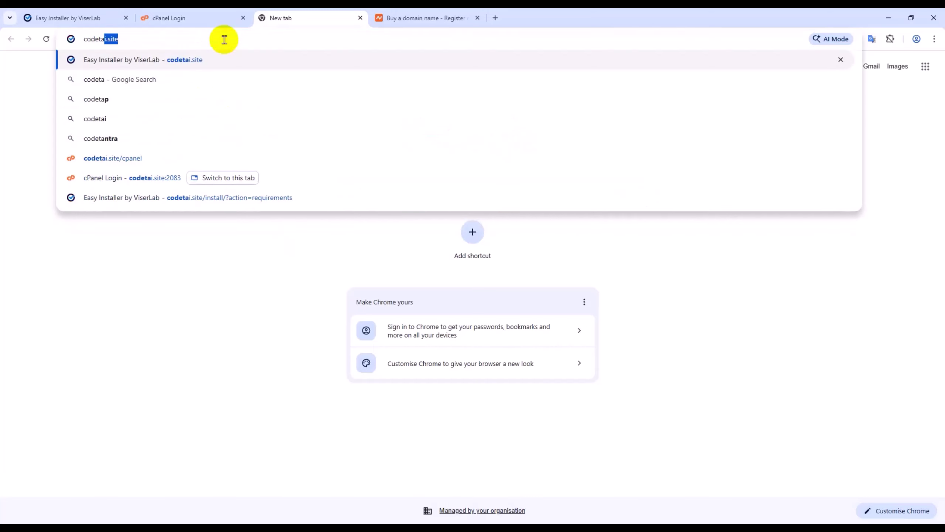
{"action": "type", "text": "i.site"}
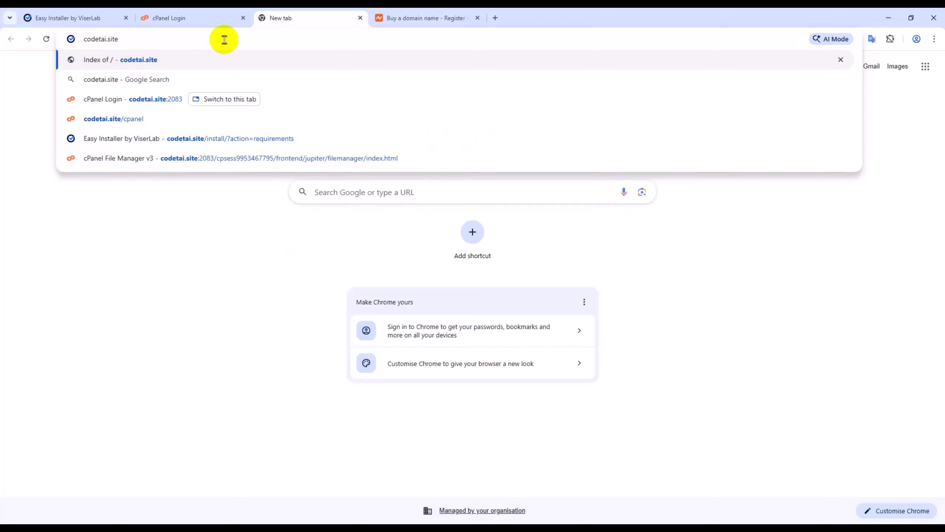
{"action": "type", "text": "/c"}
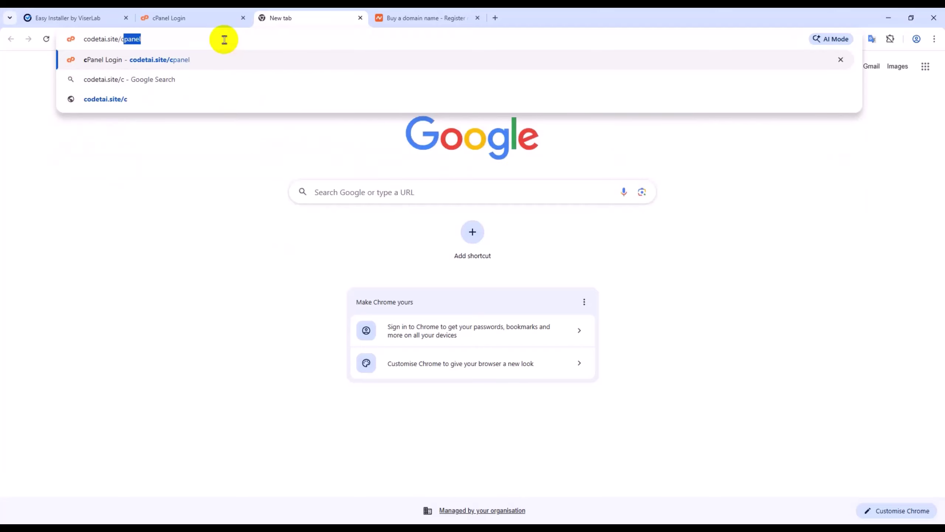
{"action": "type", "text": "panel"}
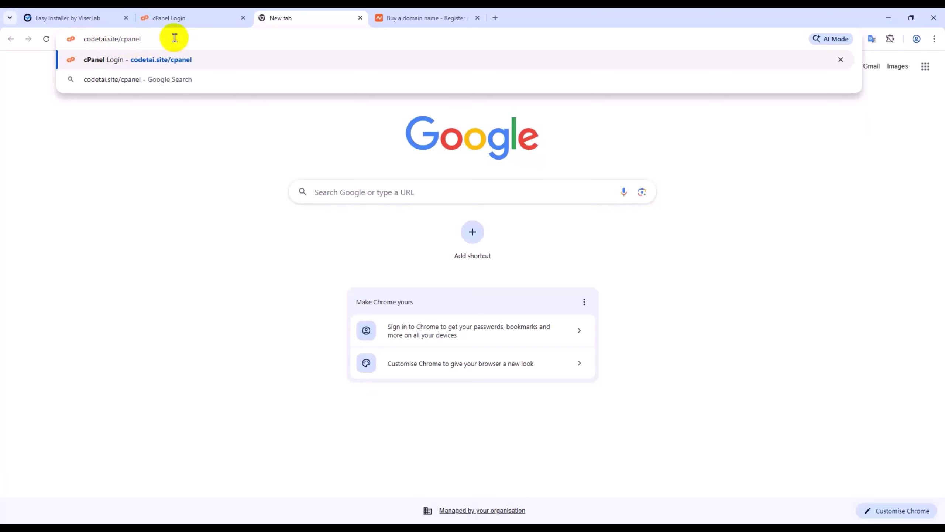
{"action": "key", "text": "Return"}
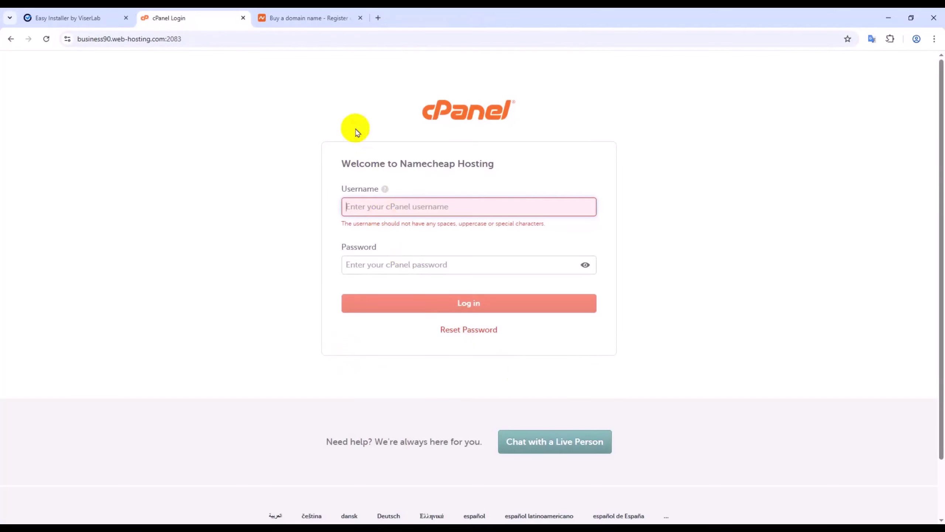
{"action": "left_click", "coordinate": [322, 18]}
{"action": "scroll", "coordinate": [320, 355], "scroll_direction": "down", "scroll_amount": 15}
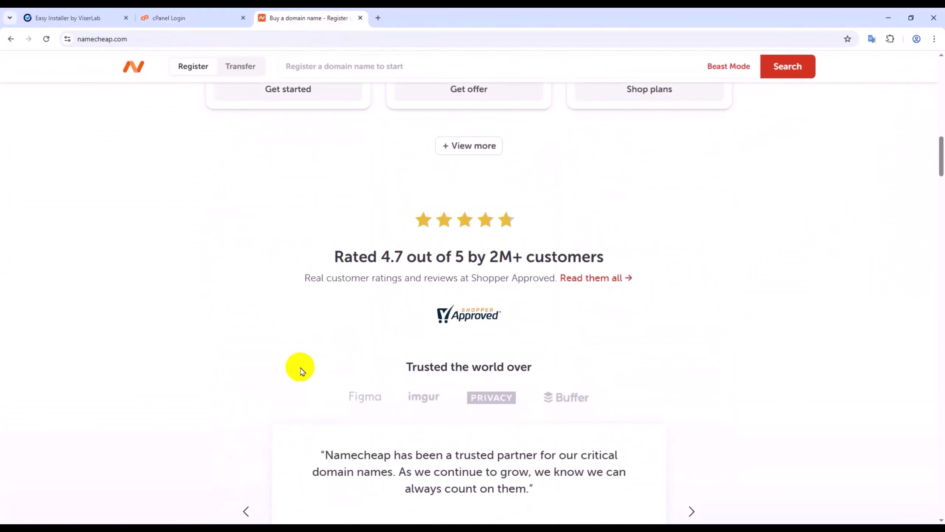
{"action": "scroll", "coordinate": [302, 370], "scroll_direction": "up", "scroll_amount": 12}
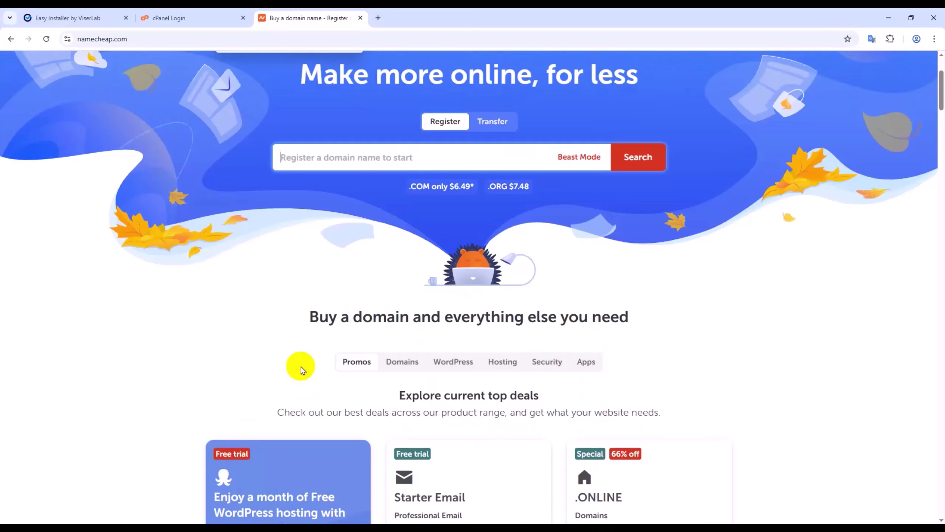
{"action": "left_click", "coordinate": [191, 16]}
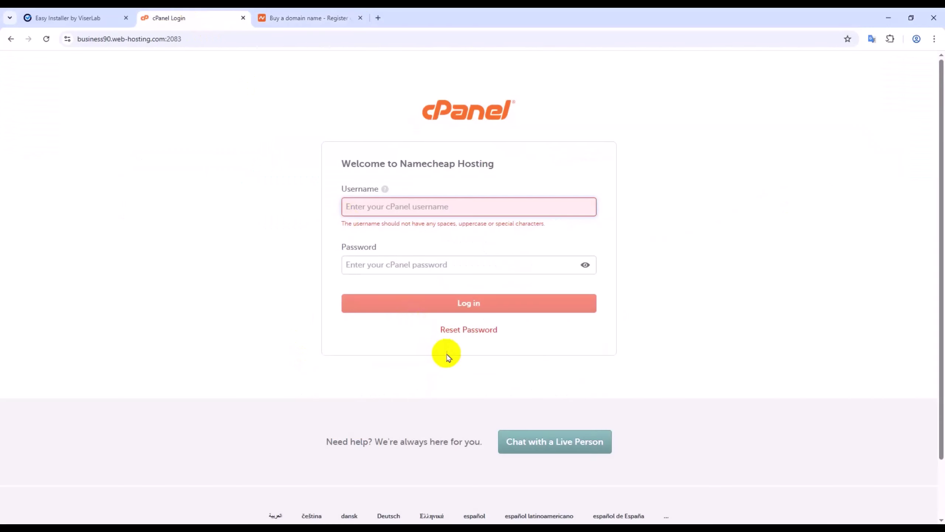
- Request a cPanel password reset, giving the username and contact e-mail for the security code
{"action": "left_click", "coordinate": [452, 331]}
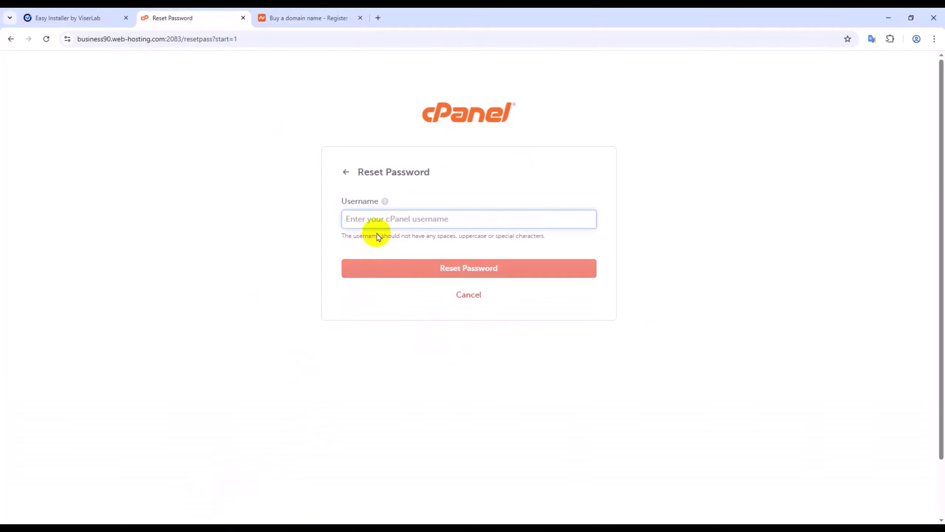
{"action": "left_click", "coordinate": [374, 219]}
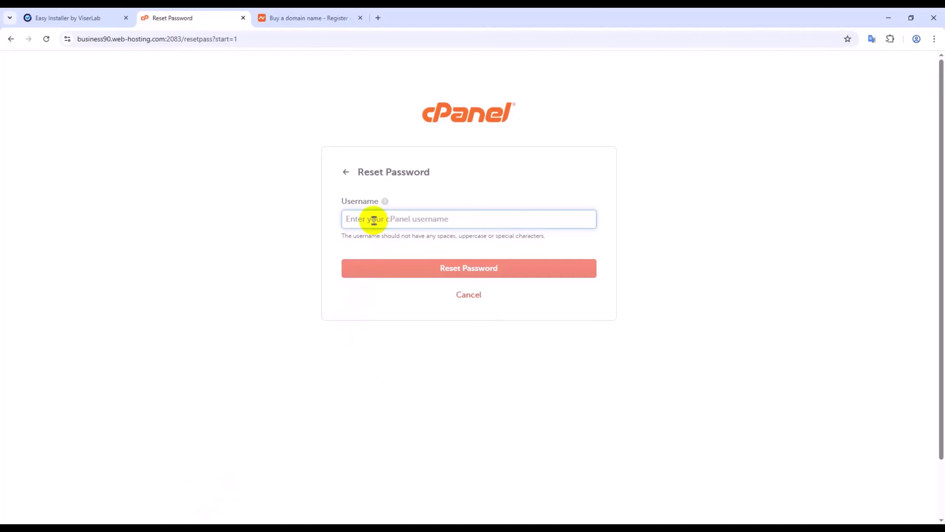
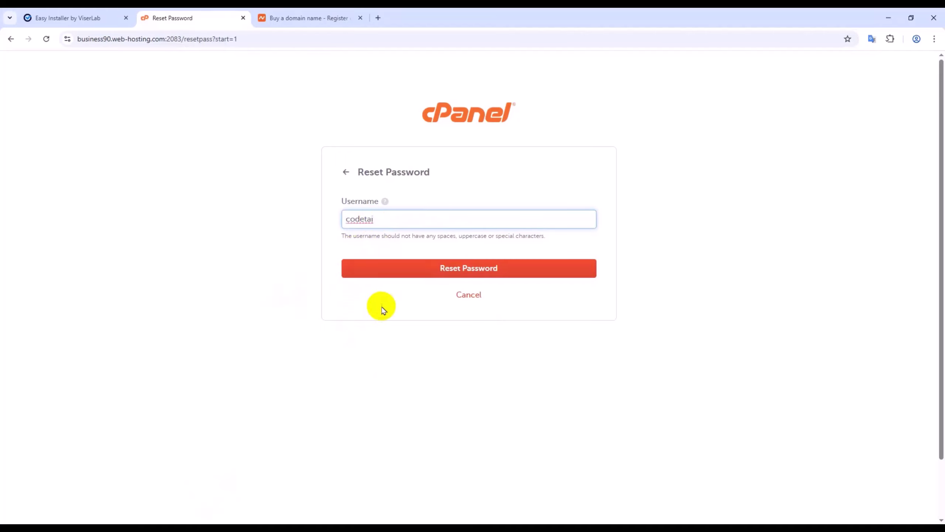
{"action": "left_click", "coordinate": [443, 277]}
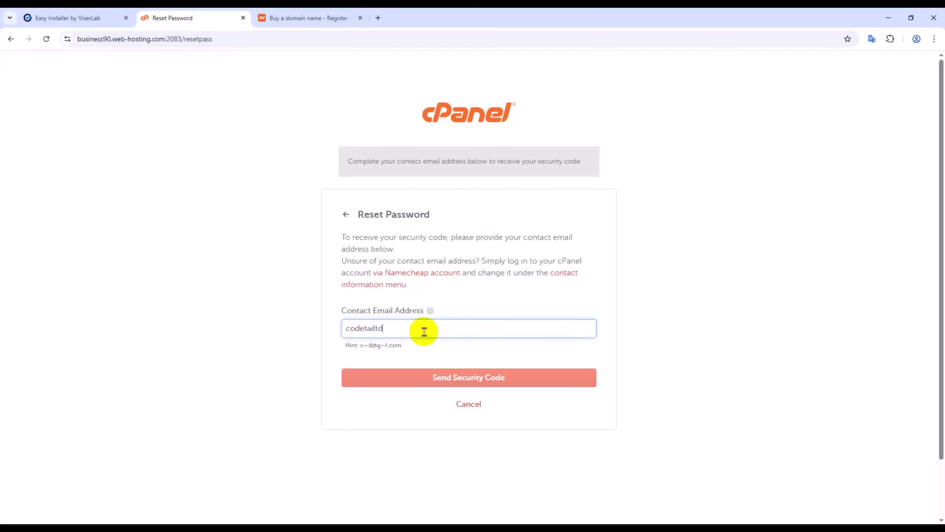
{"action": "type", "text": "@gmail.com"}
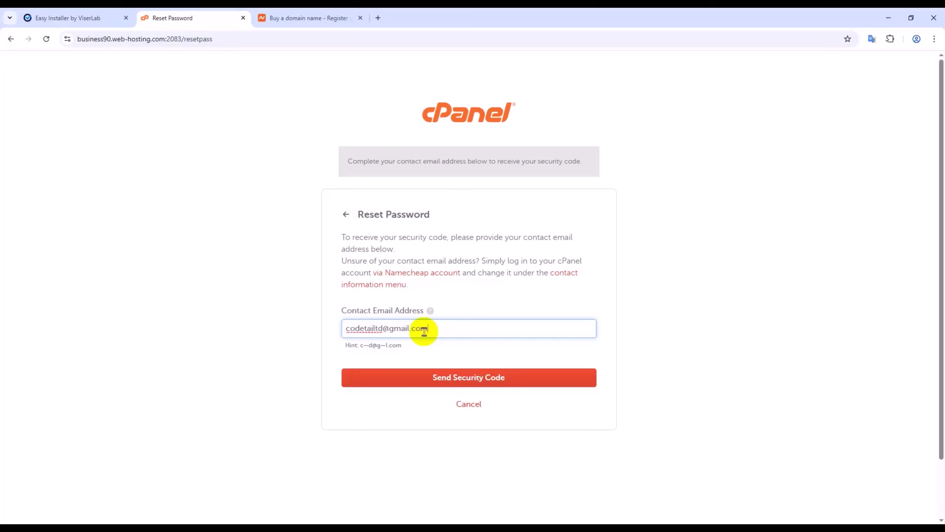
{"action": "left_click", "coordinate": [433, 378]}
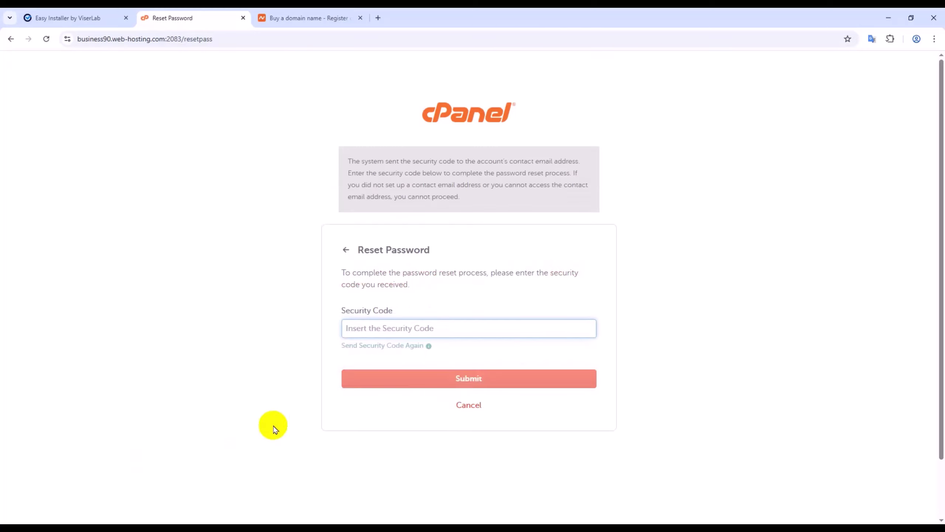
- Copy the security code from the confirmation email
{"action": "left_click", "coordinate": [376, 328]}
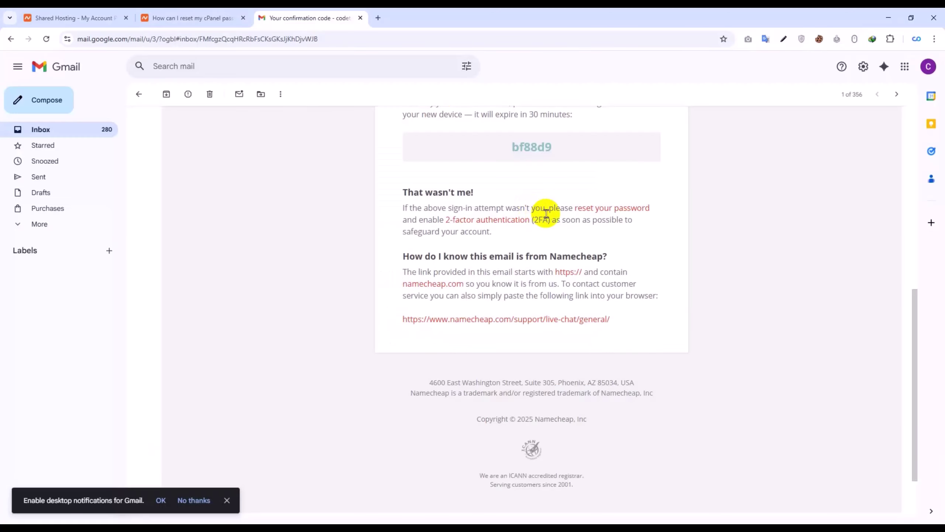
{"action": "left_click_drag", "start_coordinate": [559, 148], "coordinate": [512, 149]}
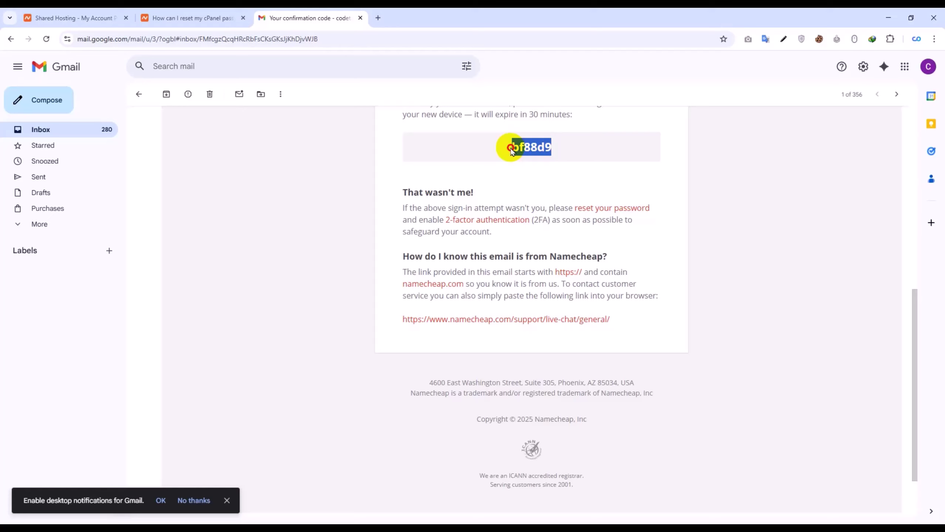
{"action": "right_click", "coordinate": [532, 150]}
{"action": "left_click", "coordinate": [545, 158]}
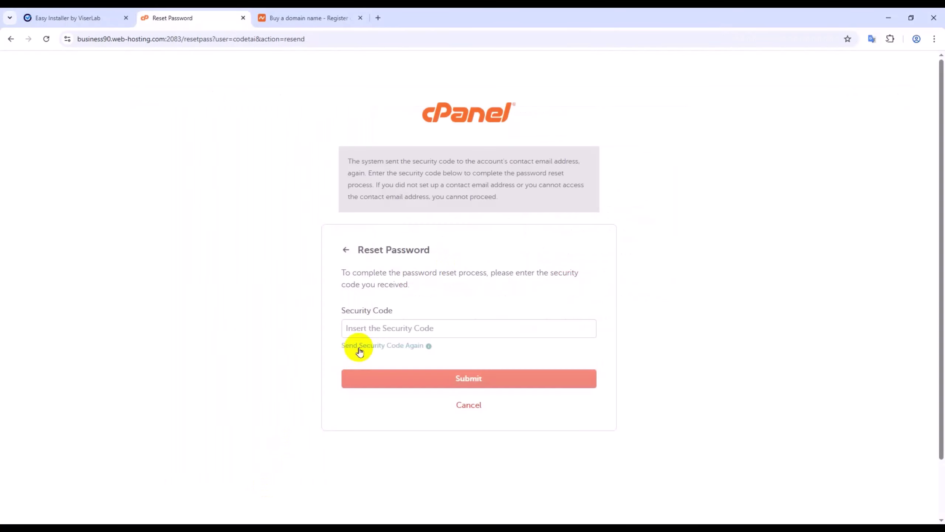
- Paste the emailed code into Security Code and submit it
{"action": "left_click", "coordinate": [369, 327]}
{"action": "right_click", "coordinate": [370, 324]}
{"action": "left_click", "coordinate": [413, 213]}
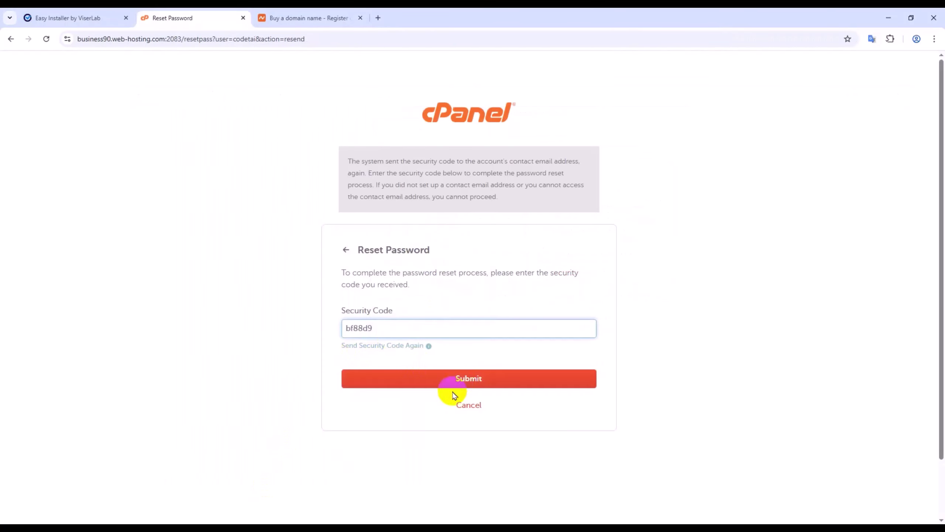
{"action": "left_click", "coordinate": [466, 383]}
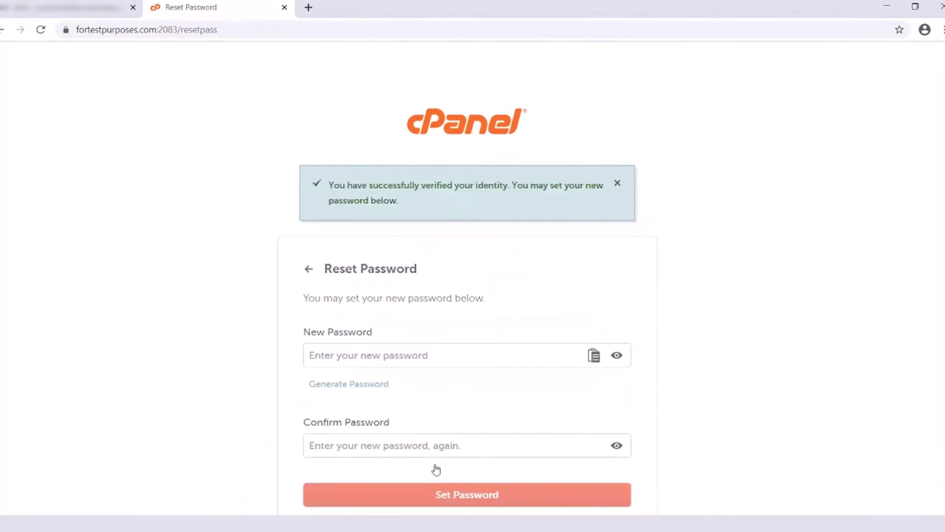
- Enter and confirm a new cPanel account password, then set it
{"action": "left_click", "coordinate": [487, 357]}
{"action": "type", "text": "•••••••••••••••"}
{"action": "key", "text": "Tab"}
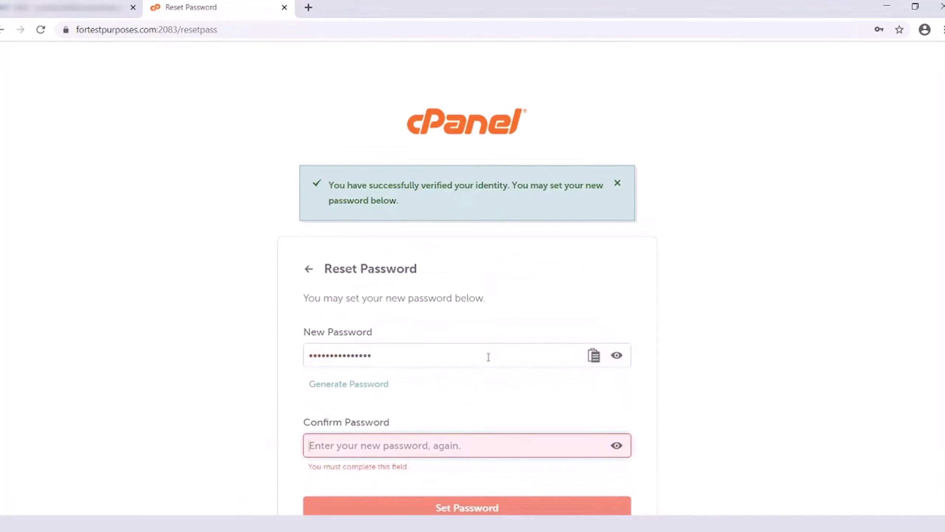
{"action": "type", "text": "•••••••••••••••"}
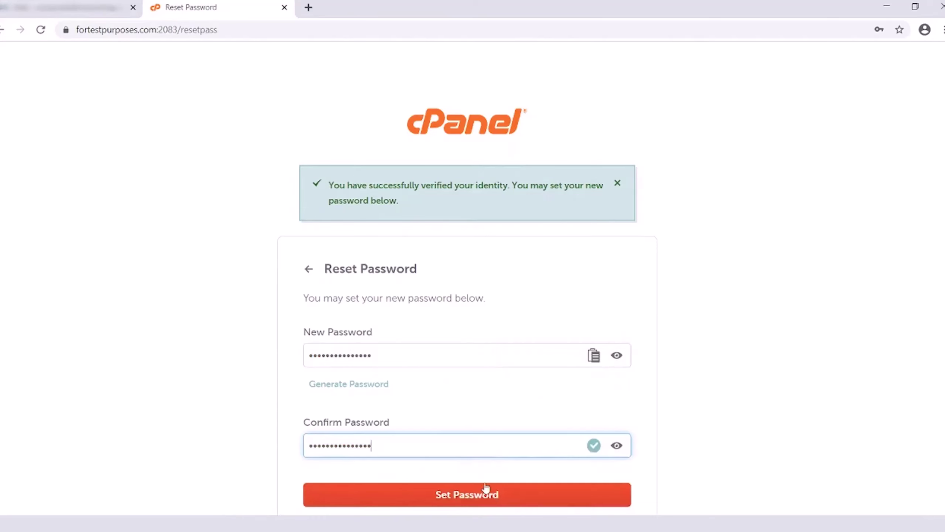
{"action": "left_click", "coordinate": [472, 495]}
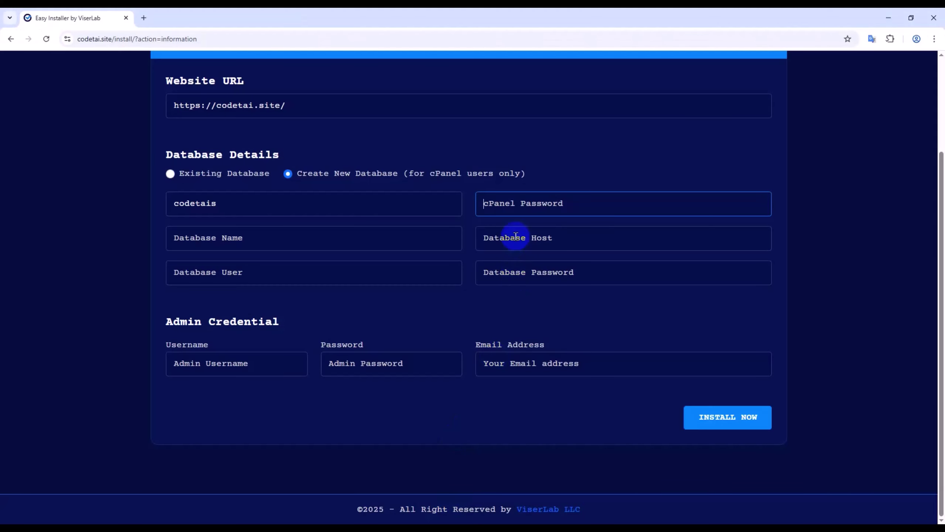
- Paste the password into the installer's cPanel Password field, then go to the EBN Host client area
{"action": "right_click", "coordinate": [516, 206]}
{"action": "left_click", "coordinate": [550, 329]}
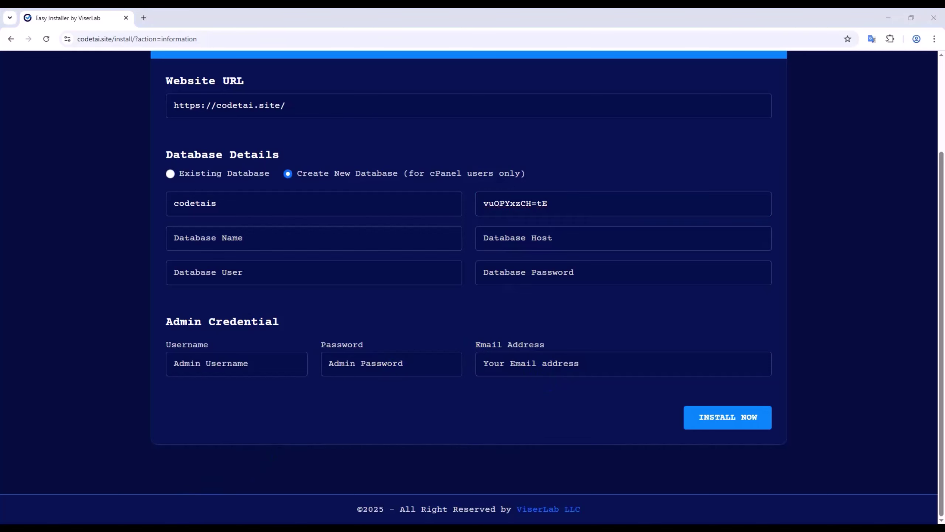
{"action": "left_click", "coordinate": [307, 528]}
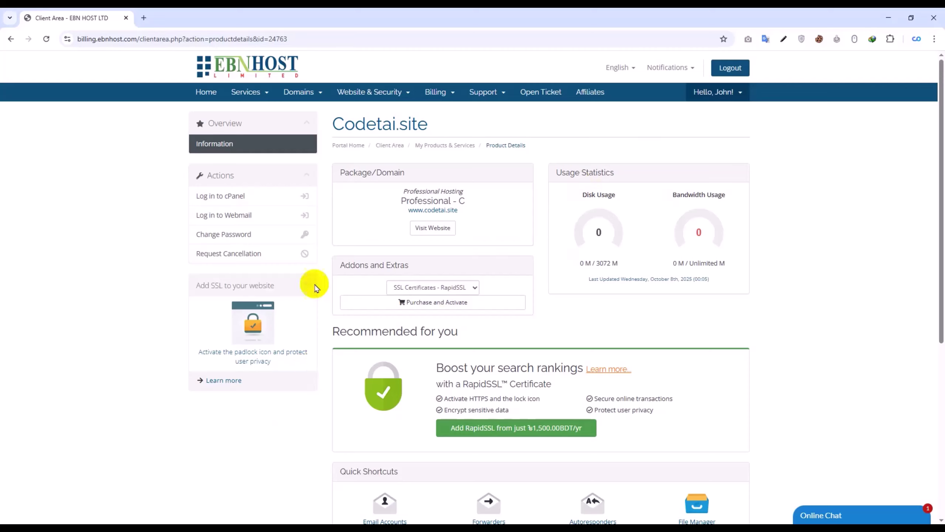
- Generate a new random hosting password for Codetai.site and copy it
{"action": "left_click", "coordinate": [228, 234]}
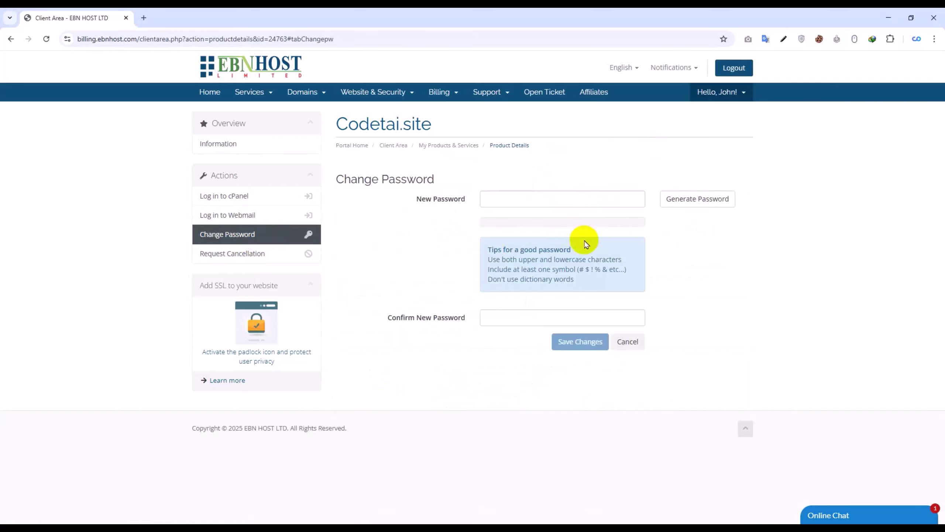
{"action": "left_click", "coordinate": [685, 207]}
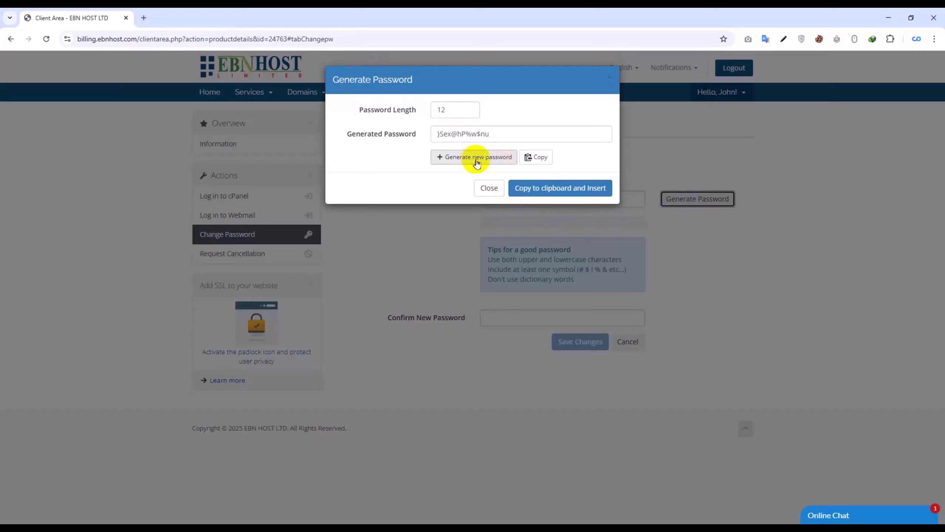
{"action": "left_click", "coordinate": [493, 160]}
{"action": "left_click", "coordinate": [483, 151]}
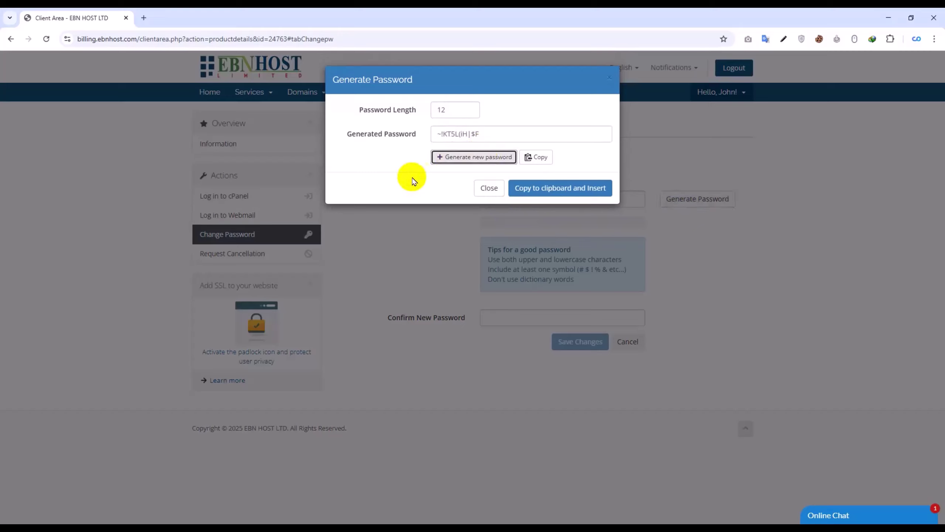
{"action": "left_click", "coordinate": [454, 158]}
{"action": "left_click", "coordinate": [454, 161]}
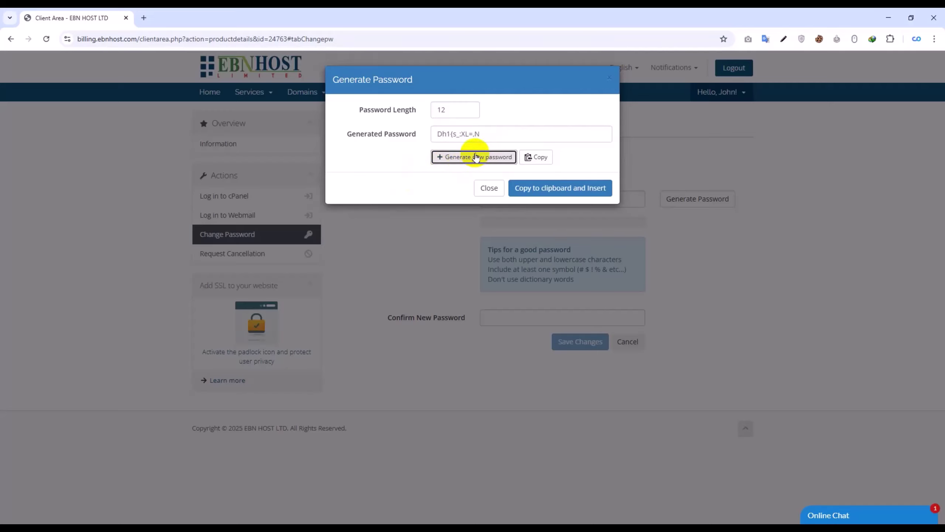
{"action": "left_click_drag", "start_coordinate": [501, 134], "coordinate": [415, 141]}
{"action": "right_click", "coordinate": [448, 137]}
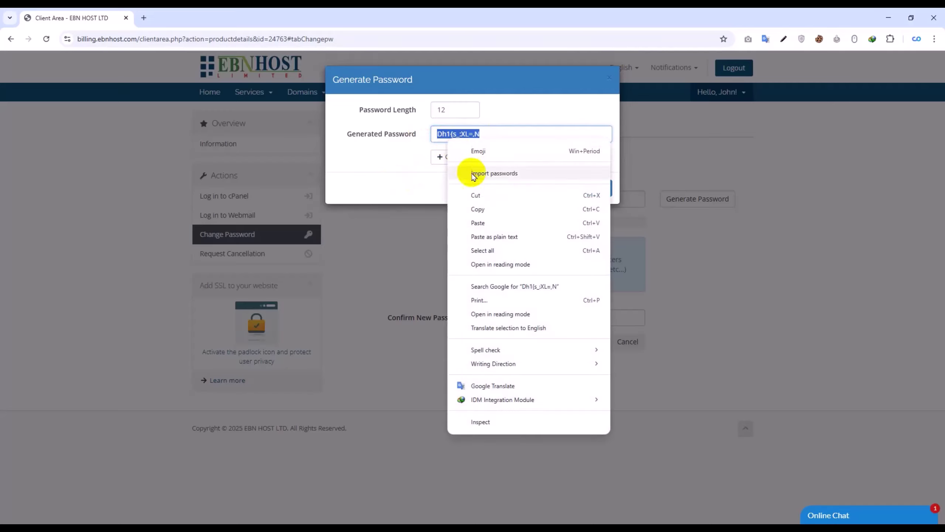
{"action": "left_click", "coordinate": [481, 208]}
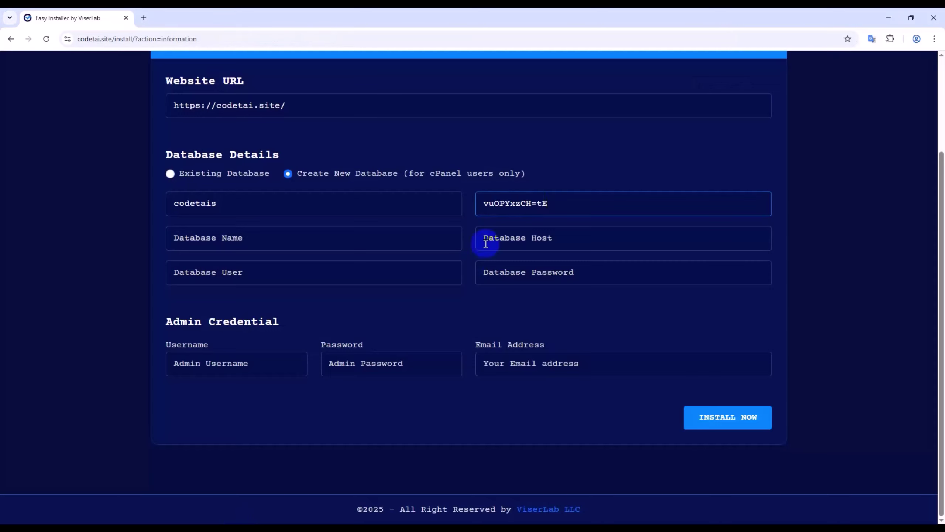
- Replace the installer's cPanel password with the generated one and save it as the hosting password
{"action": "left_click_drag", "start_coordinate": [587, 203], "coordinate": [481, 203]}
{"action": "right_click", "coordinate": [507, 205]}
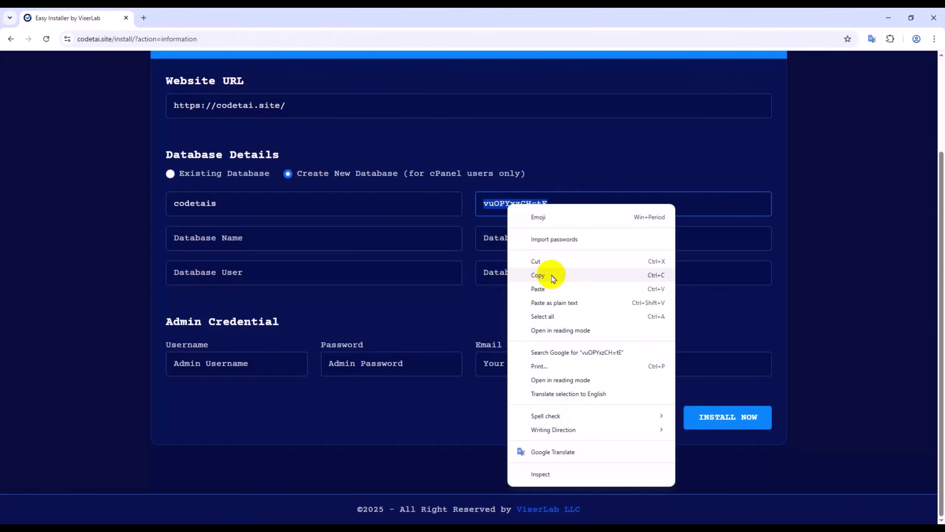
{"action": "left_click", "coordinate": [547, 287]}
{"action": "left_click", "coordinate": [450, 238]}
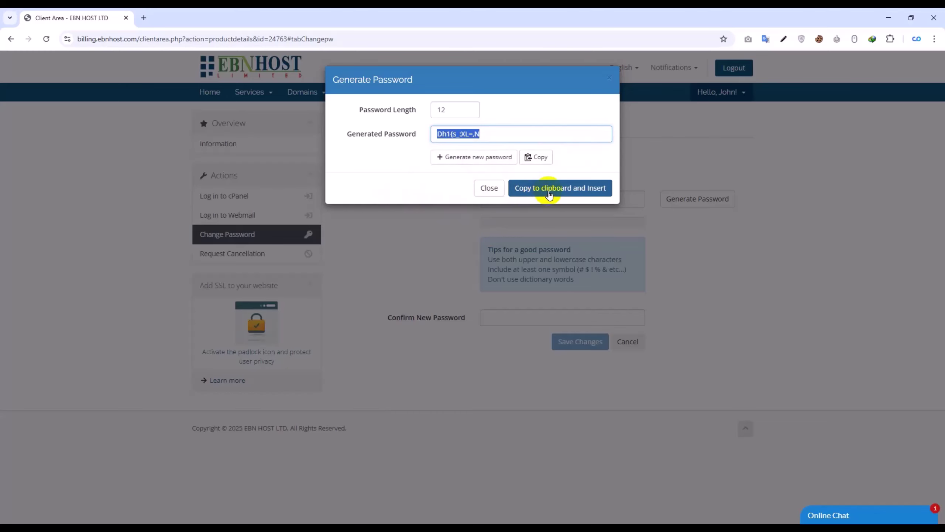
{"action": "left_click", "coordinate": [550, 194]}
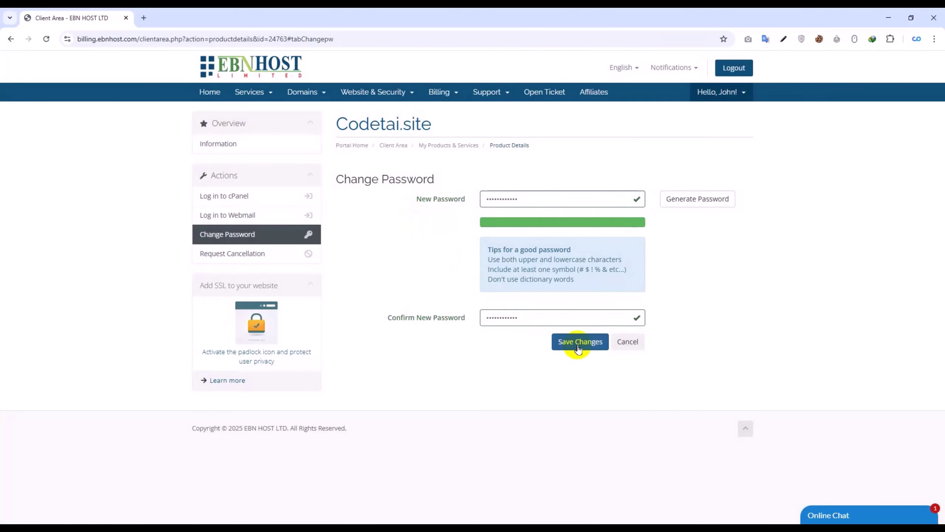
{"action": "left_click", "coordinate": [578, 349]}
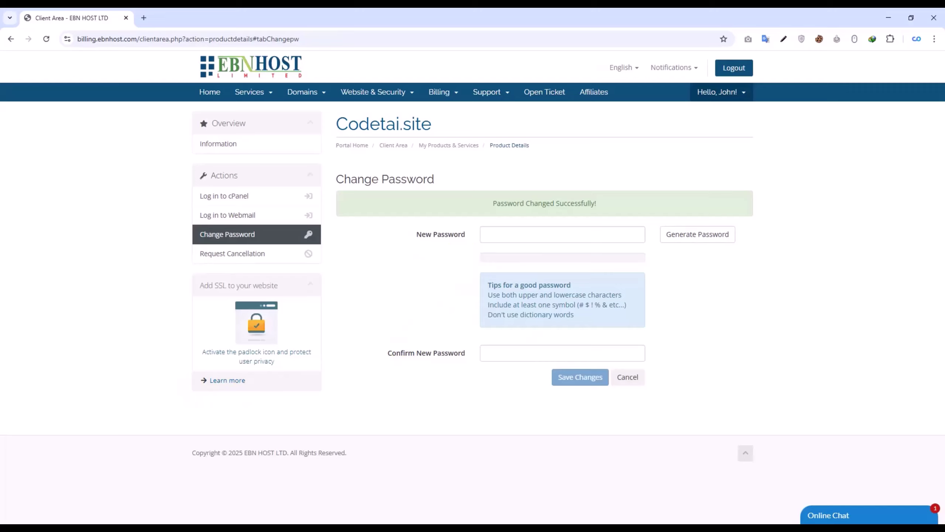
{"action": "left_click", "coordinate": [227, 484]}
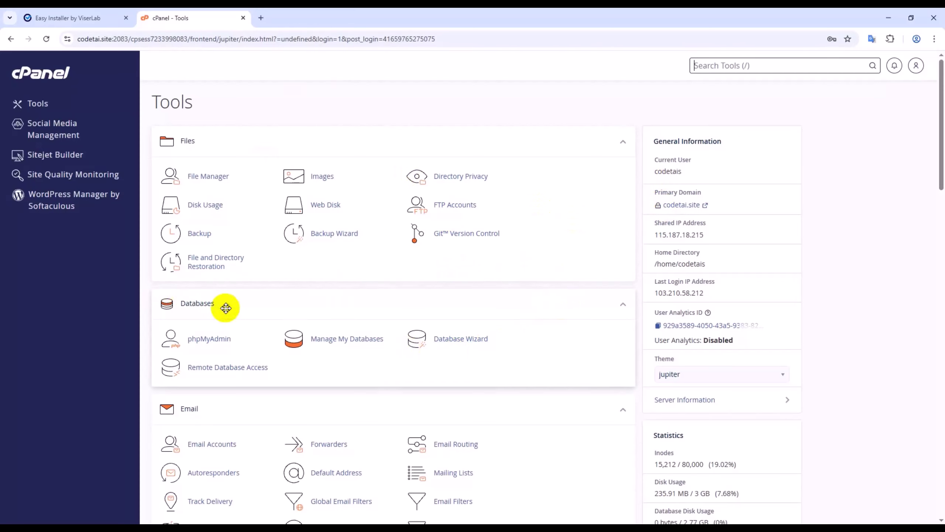
- Create the codetais_data database in cPanel's Database Wizard
{"action": "left_click", "coordinate": [446, 339]}
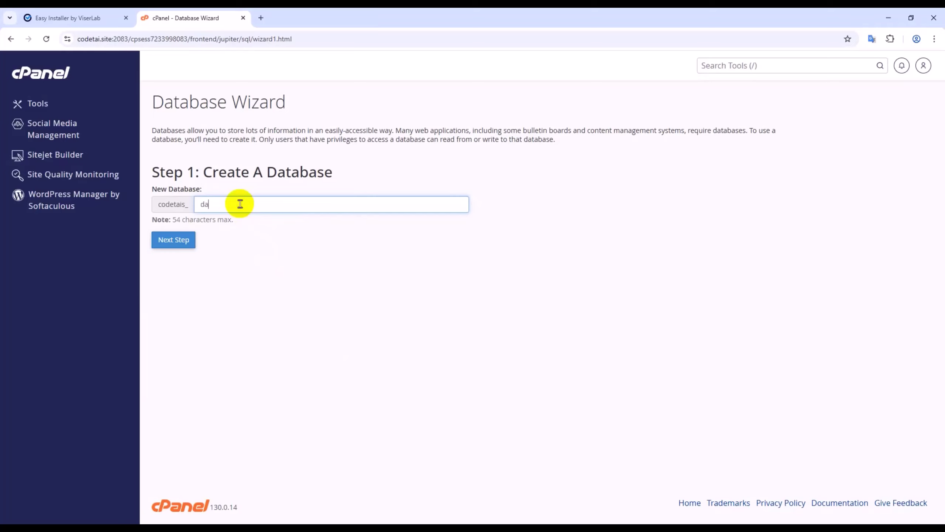
{"action": "left_click", "coordinate": [240, 203]}
{"action": "type", "text": "data"}
{"action": "left_click", "coordinate": [171, 240]}
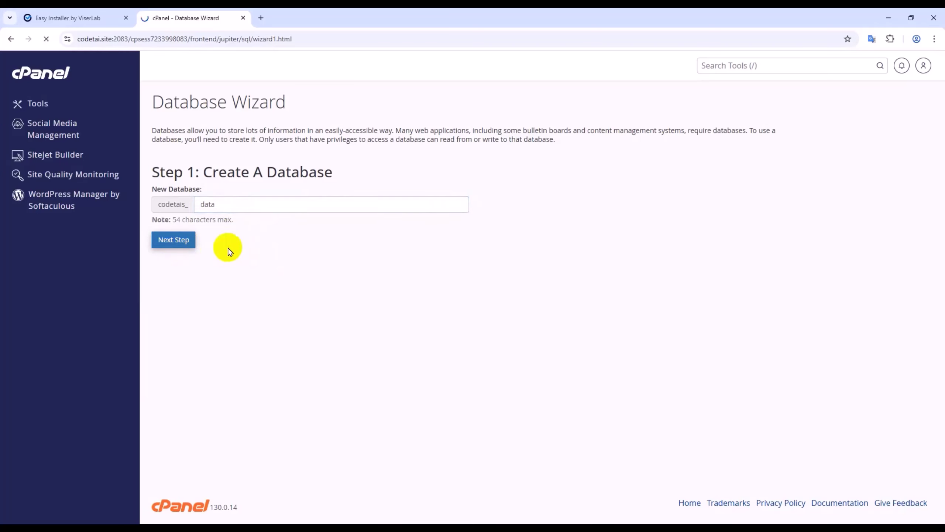
- Name the database user and paste a generated password into the installer's Database Password
{"action": "left_click", "coordinate": [229, 197]}
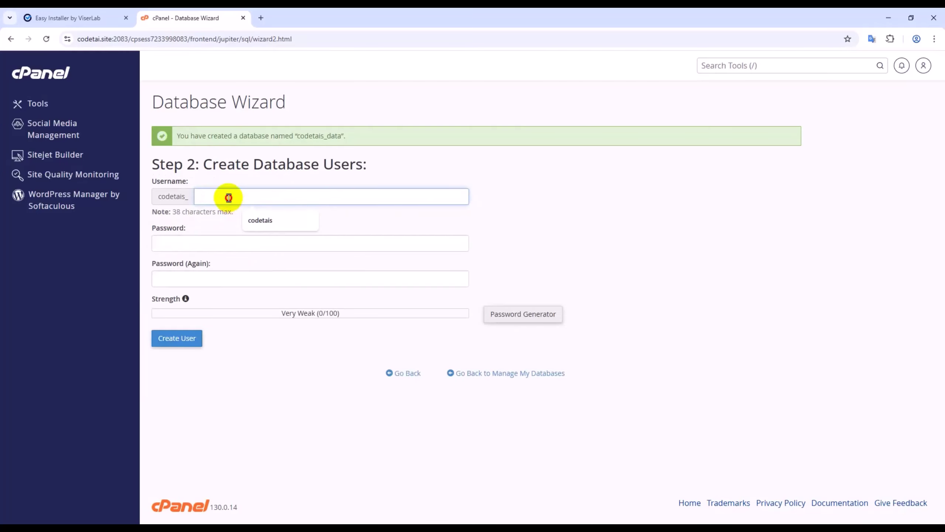
{"action": "type", "text": "userdata"}
{"action": "left_click", "coordinate": [527, 316]}
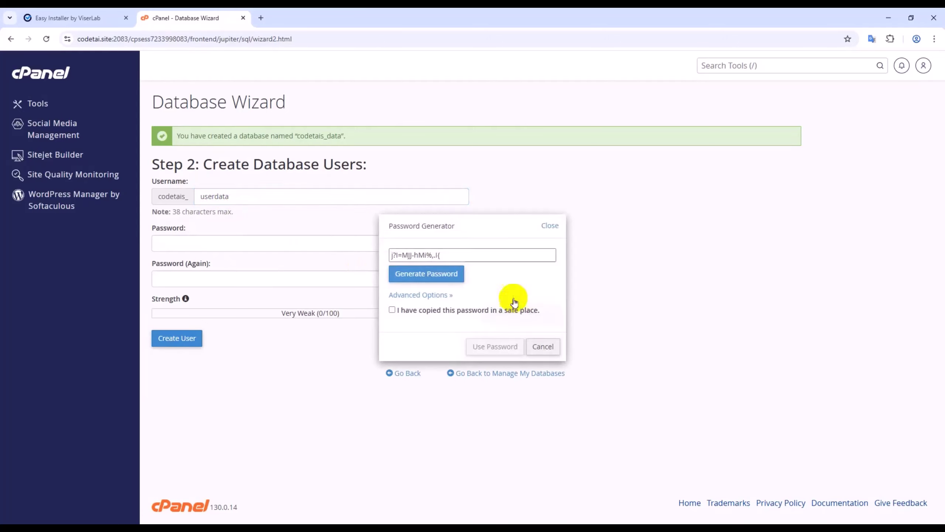
{"action": "triple_click", "coordinate": [473, 255]}
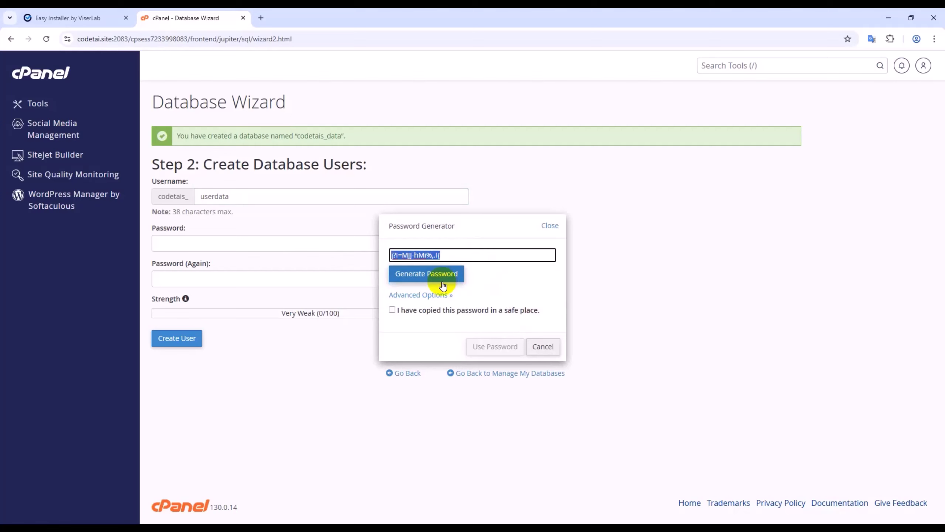
{"action": "right_click", "coordinate": [450, 255]}
{"action": "left_click", "coordinate": [477, 313]}
{"action": "left_click", "coordinate": [106, 14]}
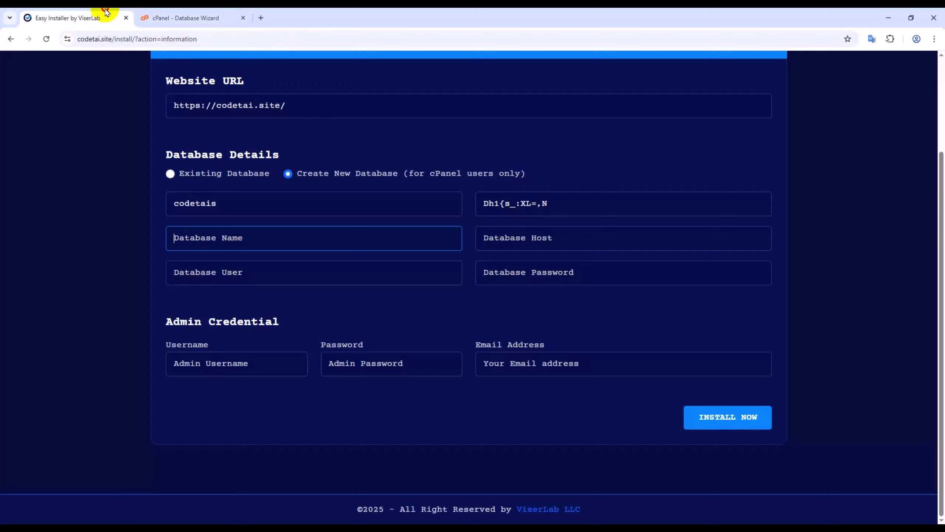
{"action": "right_click", "coordinate": [530, 275]}
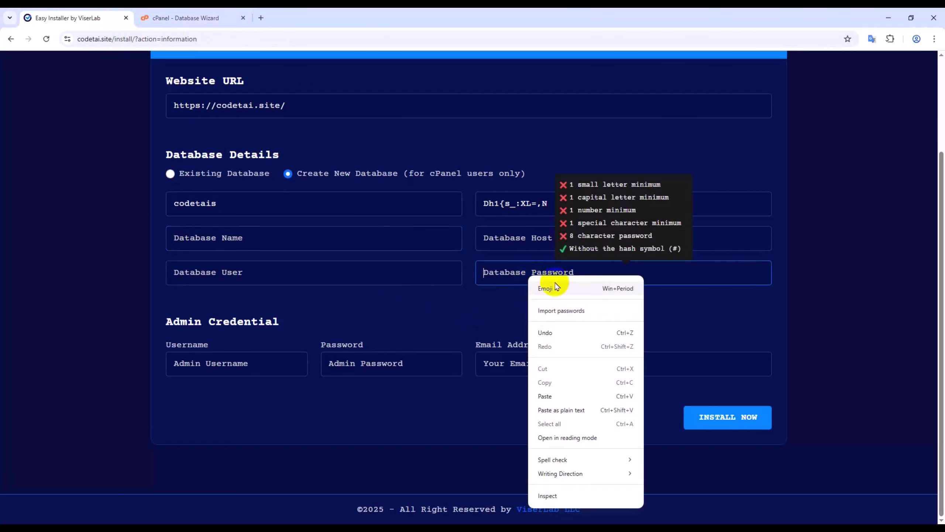
{"action": "left_click", "coordinate": [556, 395]}
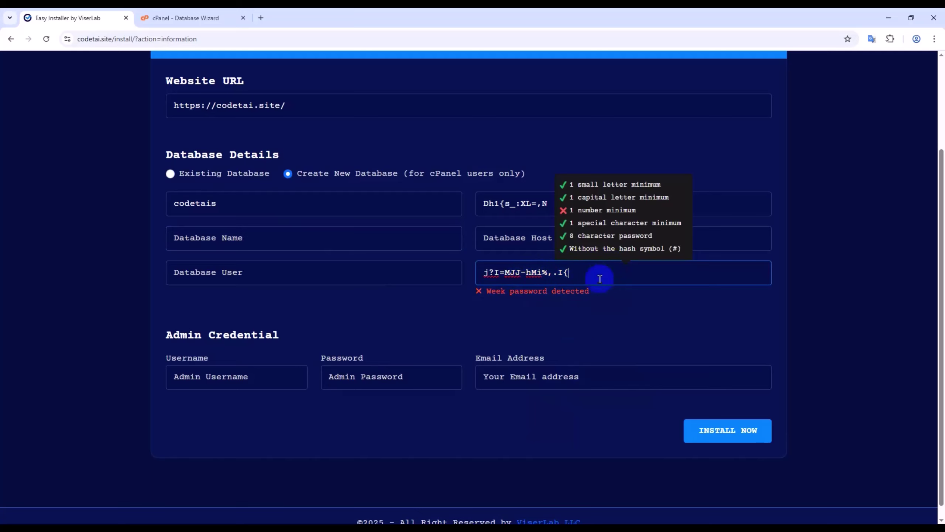
- Generate a stronger password and paste it over the installer's database password
{"action": "left_click_drag", "start_coordinate": [604, 267], "coordinate": [469, 274]}
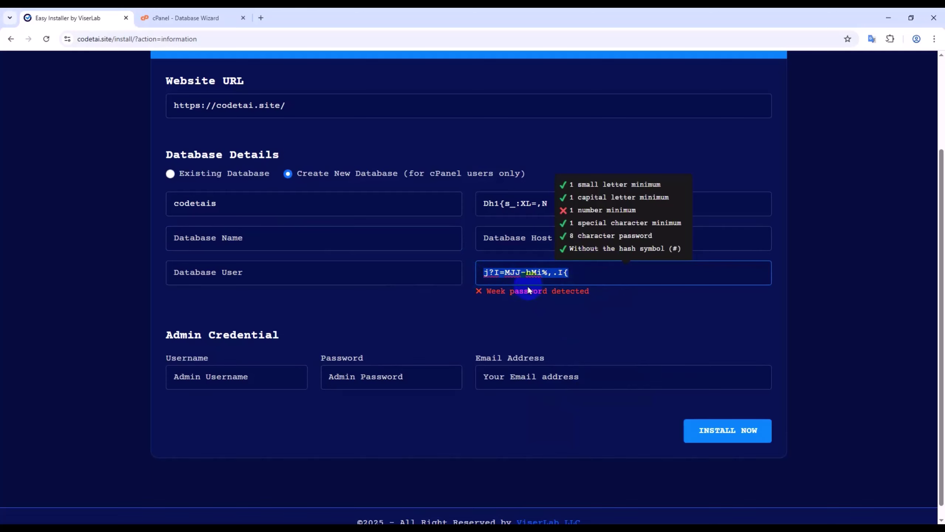
{"action": "left_click", "coordinate": [210, 12]}
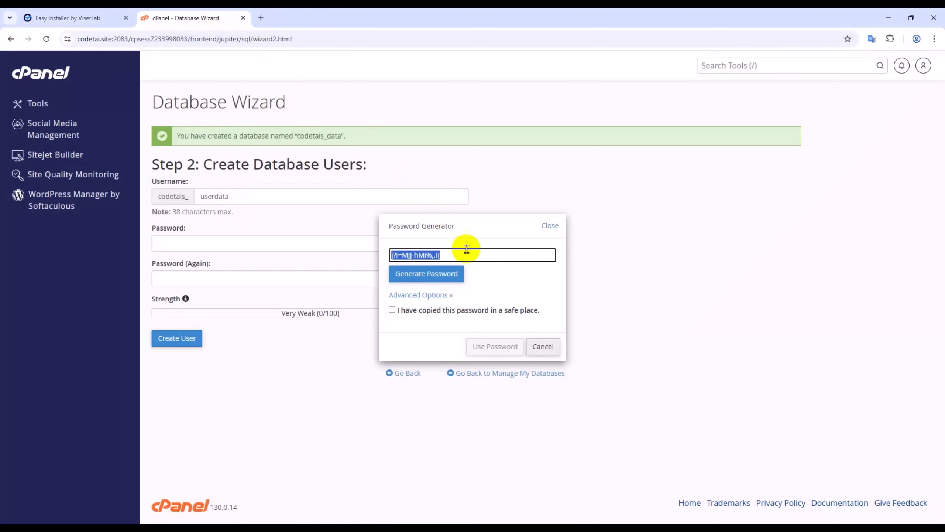
{"action": "left_click", "coordinate": [451, 280]}
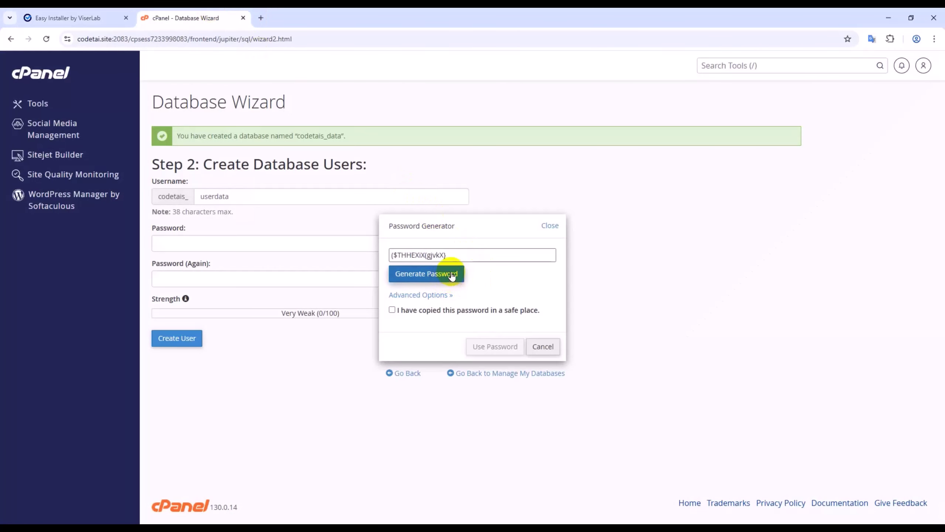
{"action": "left_click", "coordinate": [446, 275]}
{"action": "left_click_drag", "start_coordinate": [461, 260], "coordinate": [337, 254]}
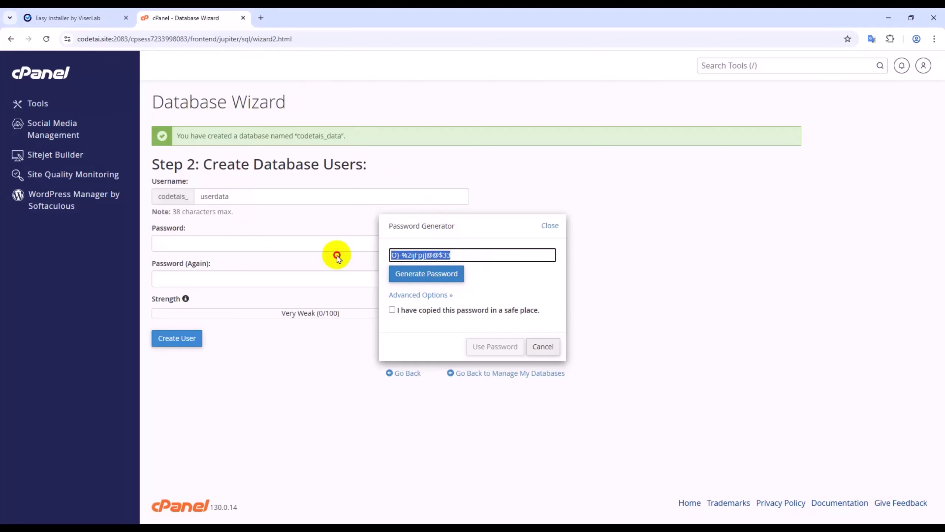
{"action": "right_click", "coordinate": [410, 250]}
{"action": "left_click", "coordinate": [435, 312]}
{"action": "left_click", "coordinate": [74, 17]}
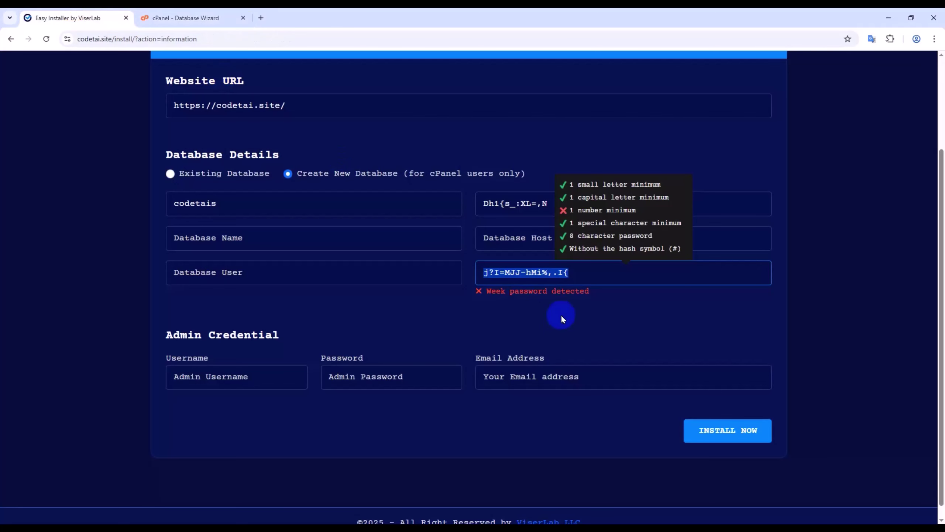
{"action": "right_click", "coordinate": [582, 271]}
{"action": "left_click", "coordinate": [614, 327]}
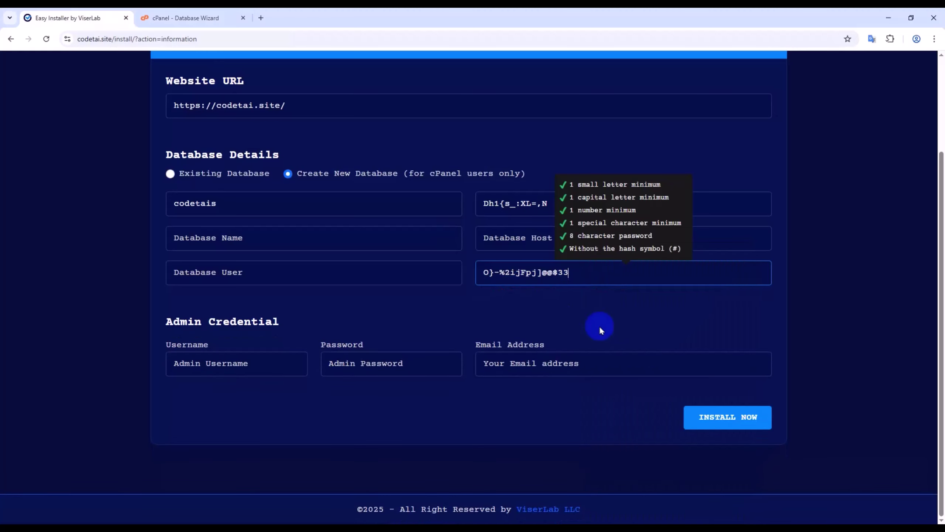
- Confirm the password was copied and apply it to both userdata password fields
{"action": "left_click", "coordinate": [188, 17]}
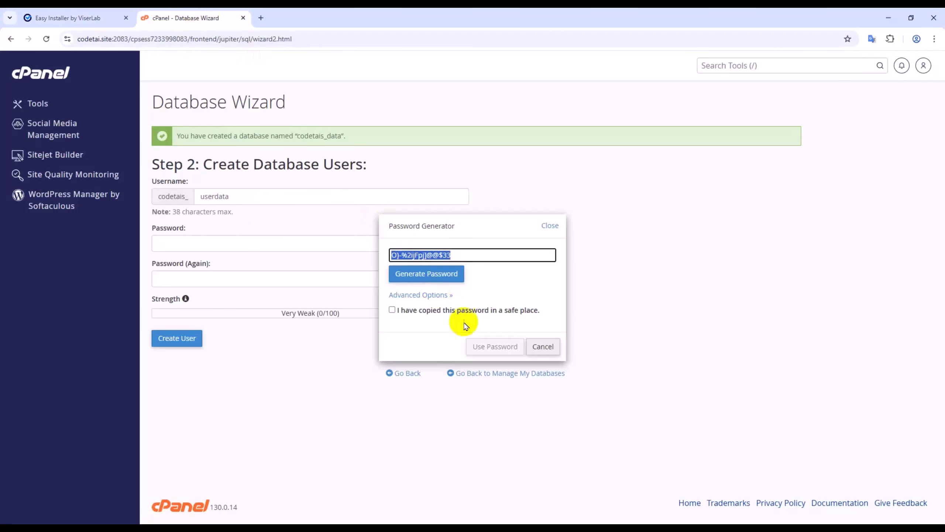
{"action": "left_click", "coordinate": [393, 311]}
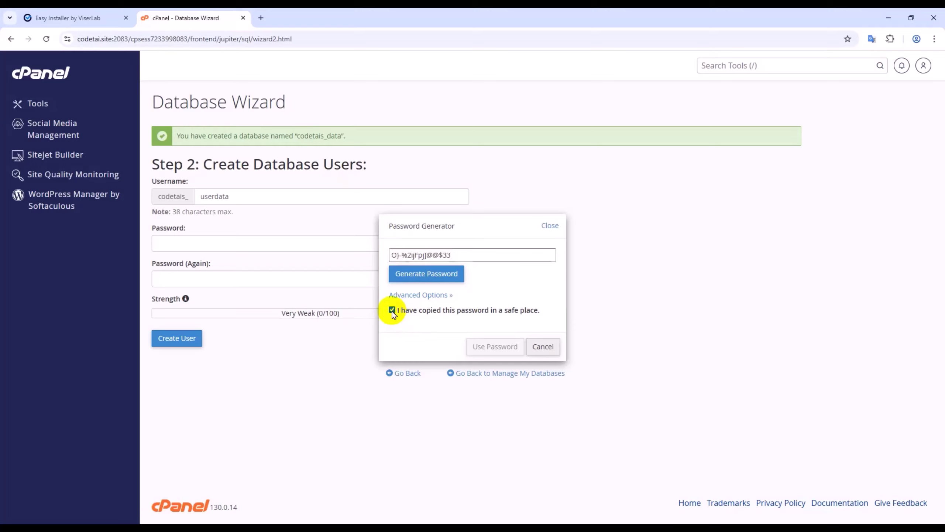
{"action": "left_click", "coordinate": [488, 347]}
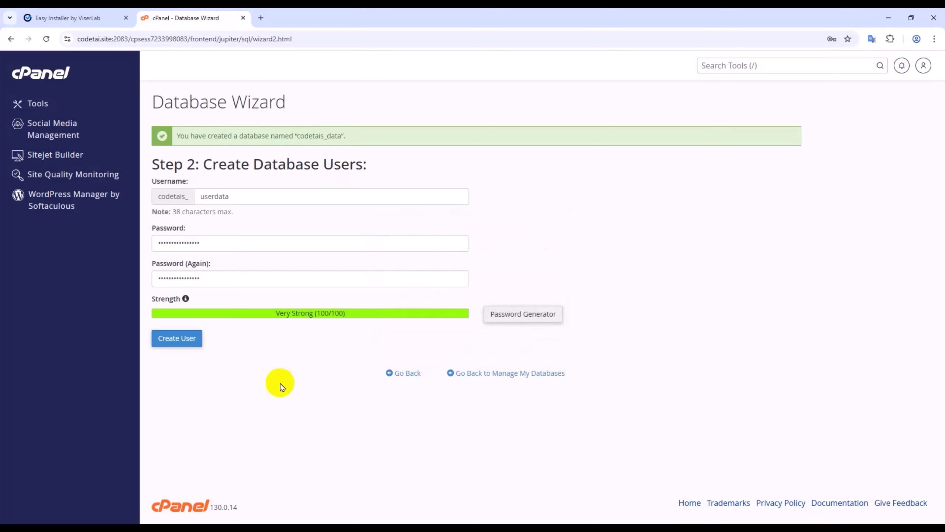
- Create the cPanel database user codetais_userdata without saving its password in the browser
{"action": "left_click", "coordinate": [178, 346]}
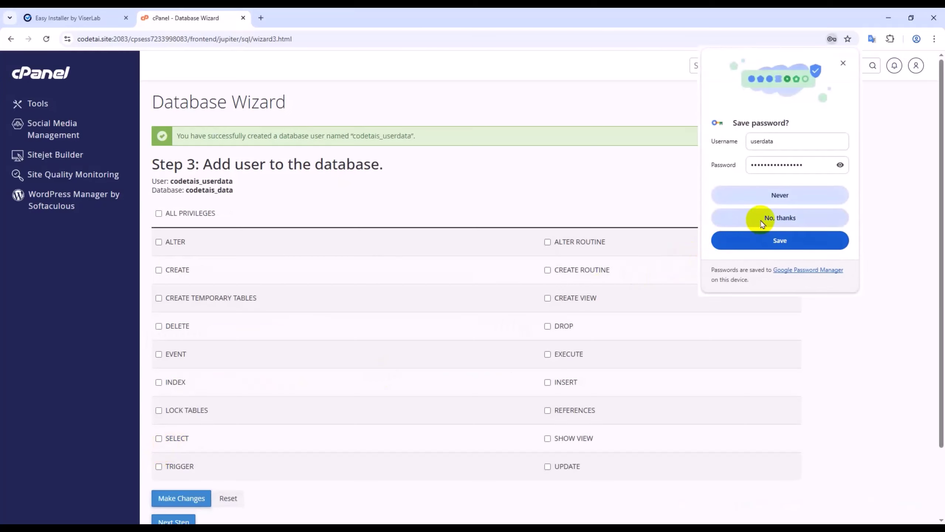
{"action": "left_click", "coordinate": [759, 222]}
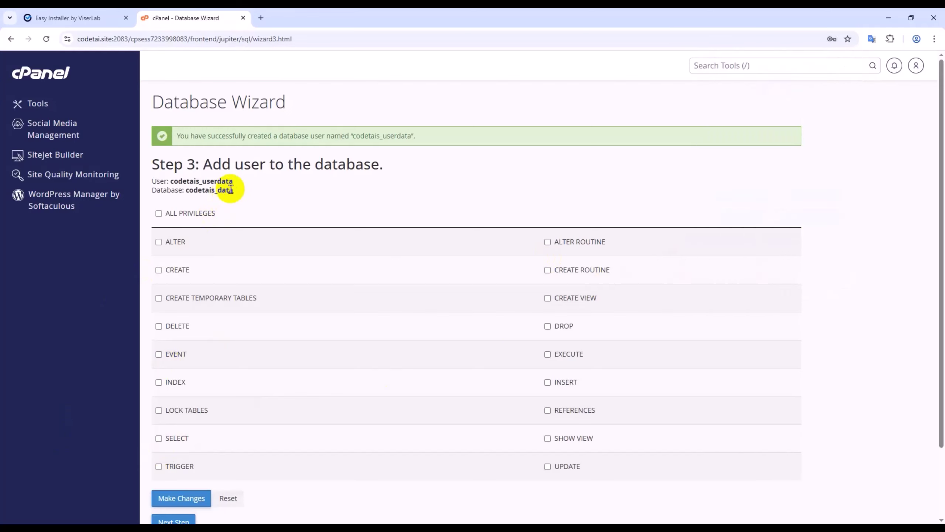
{"action": "left_click", "coordinate": [68, 18]}
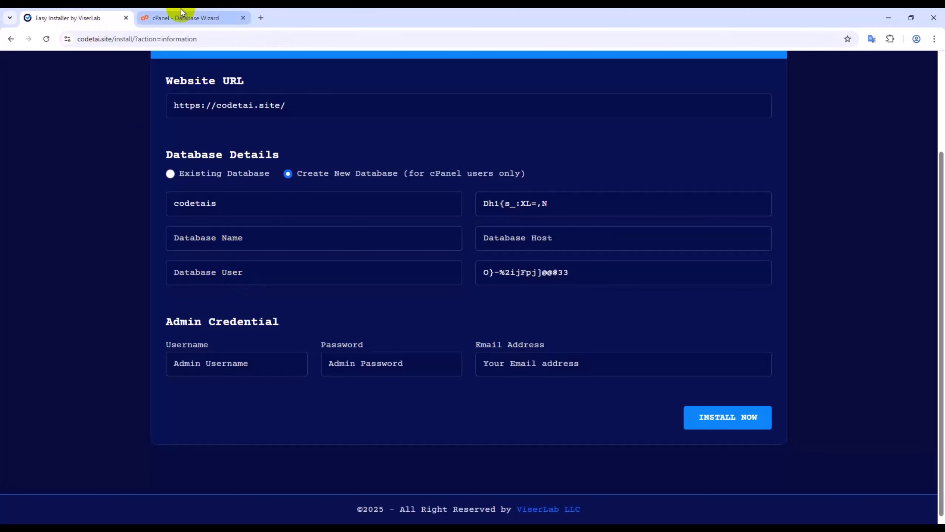
{"action": "left_click", "coordinate": [180, 18]}
- Copy codetais_userdata from cPanel into the installer's Database Name field
{"action": "double_click", "coordinate": [223, 182]}
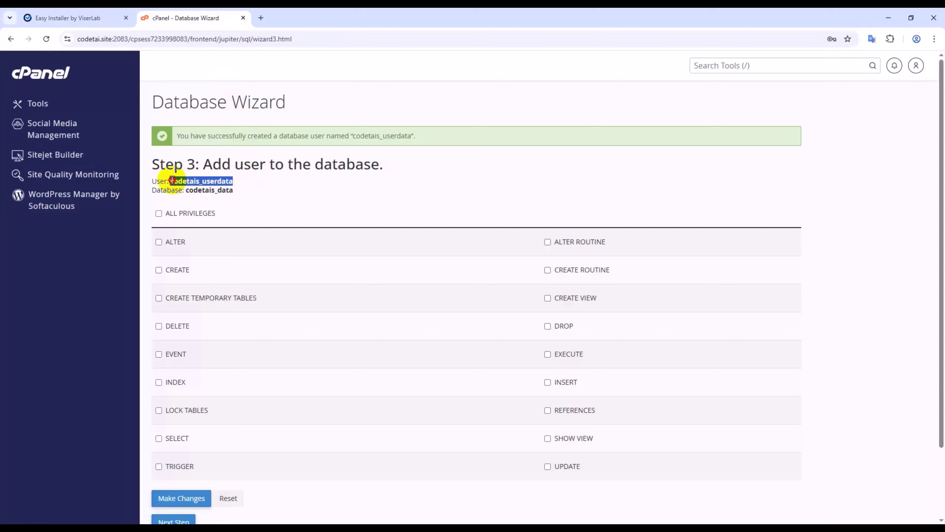
{"action": "right_click", "coordinate": [175, 183]}
{"action": "left_click", "coordinate": [196, 194]}
{"action": "left_click", "coordinate": [68, 18]}
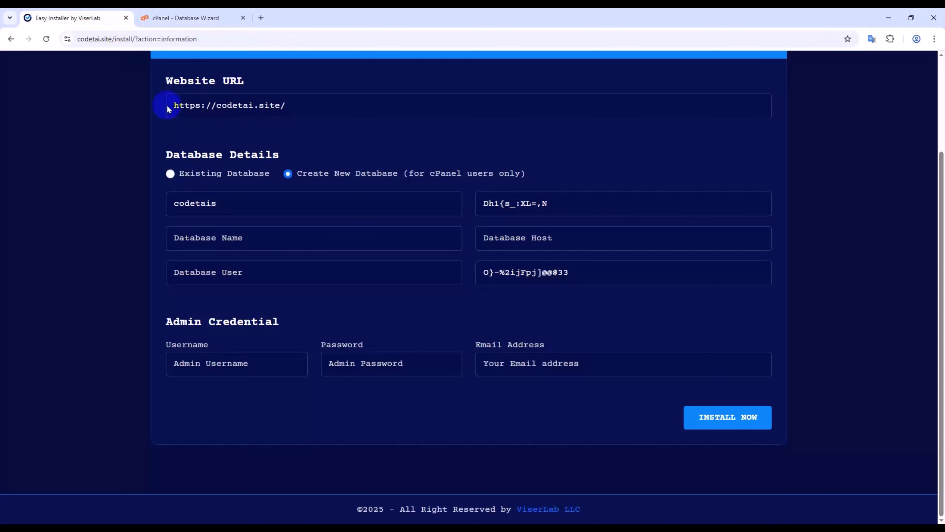
{"action": "left_click", "coordinate": [214, 238]}
{"action": "right_click", "coordinate": [216, 238]}
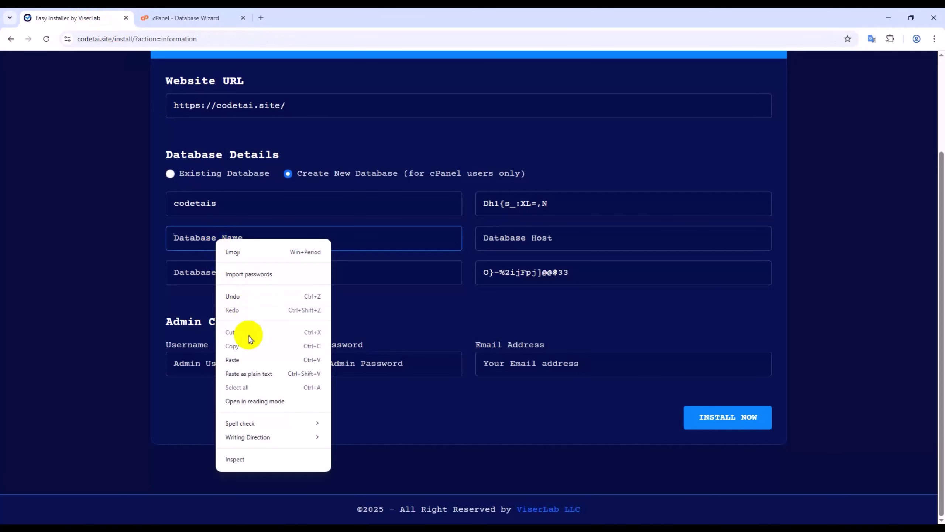
{"action": "left_click", "coordinate": [248, 357]}
- Copy codetais_data into the installer's database user field and set the host to localhost
{"action": "left_click", "coordinate": [182, 17]}
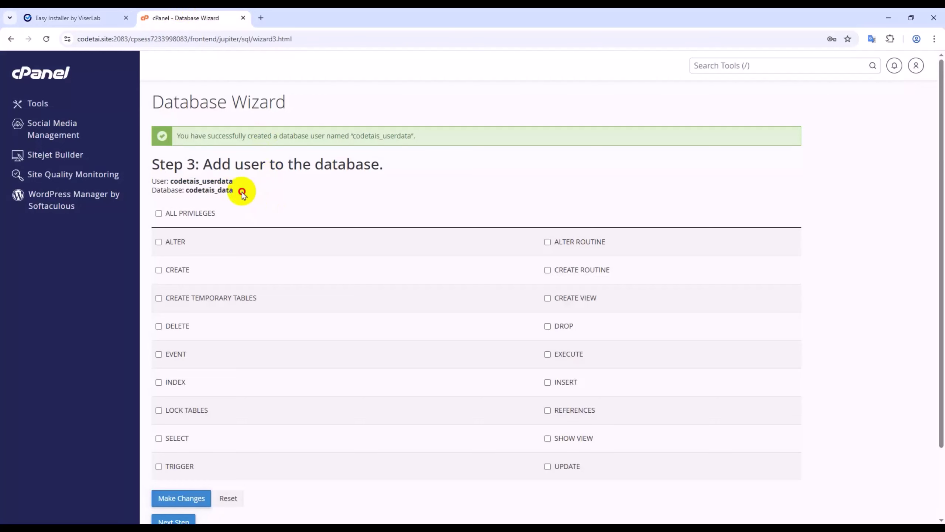
{"action": "left_click_drag", "start_coordinate": [240, 190], "coordinate": [187, 189]}
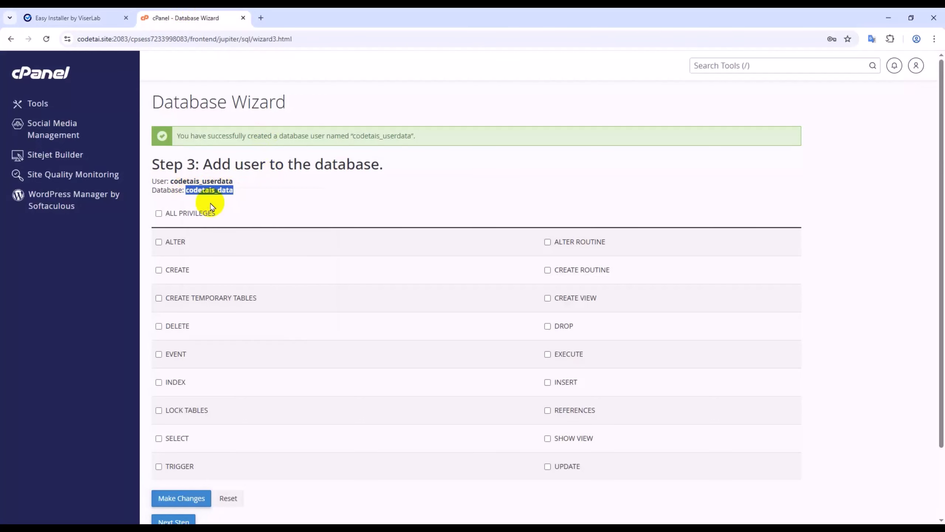
{"action": "left_click", "coordinate": [80, 17]}
{"action": "right_click", "coordinate": [350, 282]}
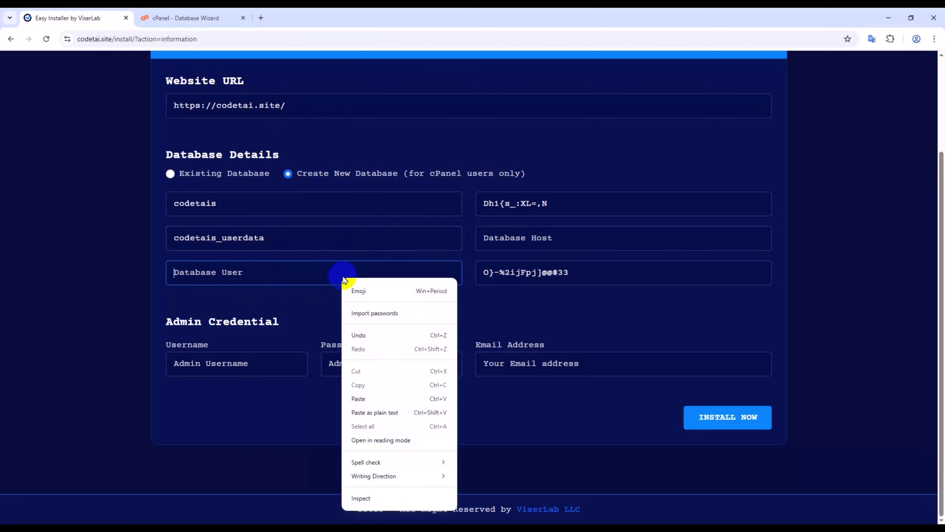
{"action": "left_click", "coordinate": [387, 393]}
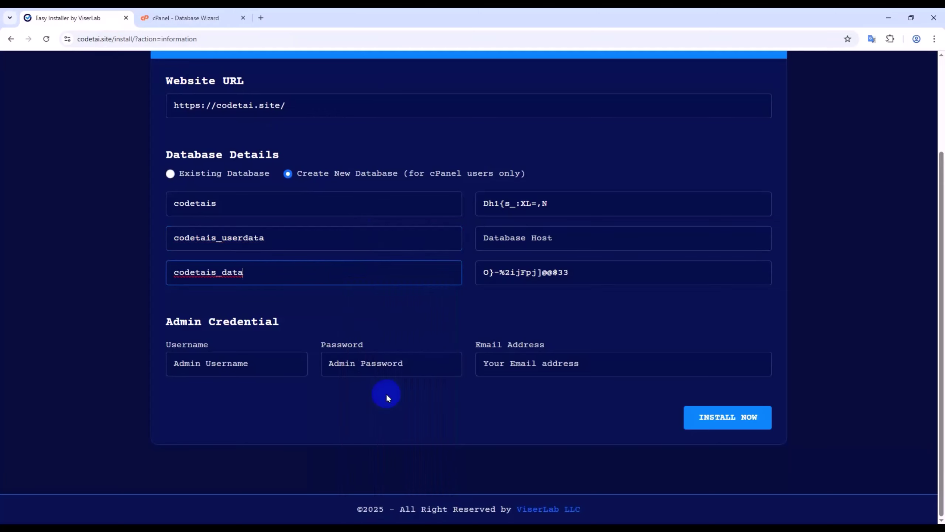
{"action": "left_click", "coordinate": [504, 239]}
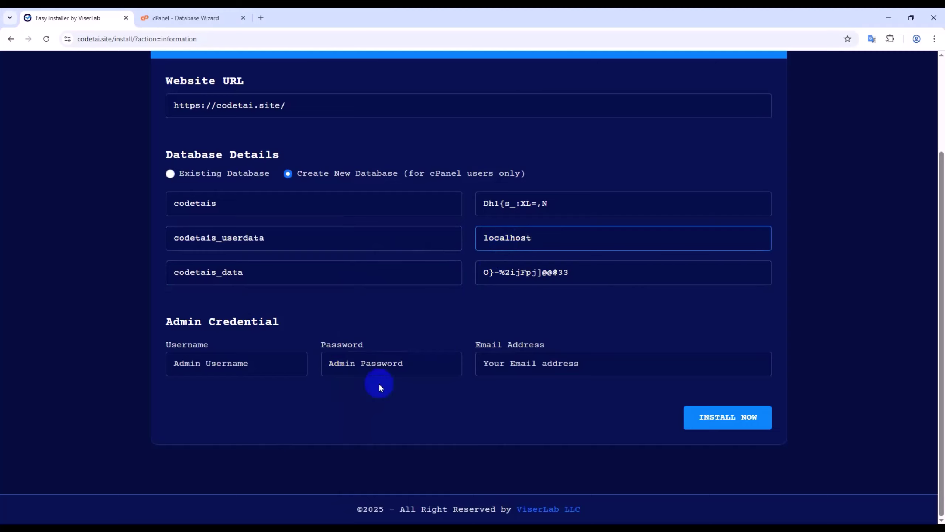
{"action": "left_click", "coordinate": [191, 16]}
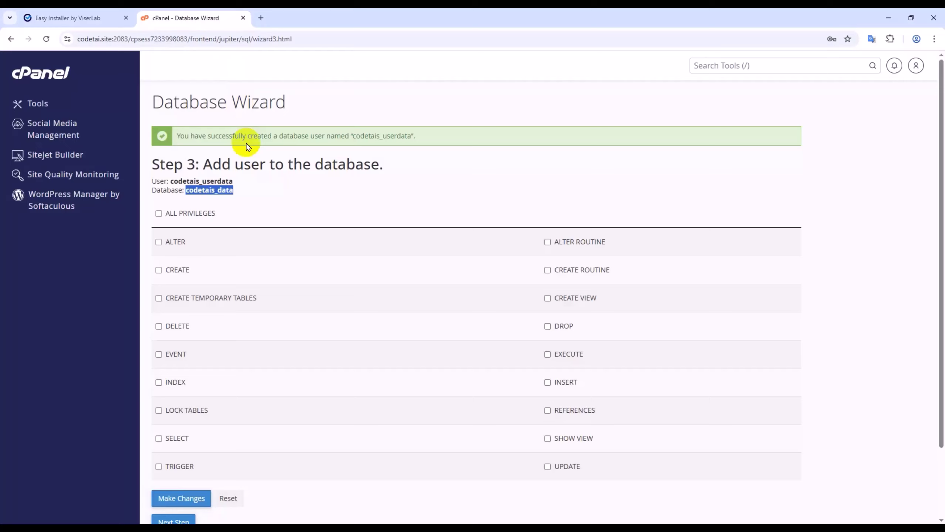
- Grant codetais_userdata ALL PRIVILEGES on codetais_data, then return to the installer's admin username field
{"action": "left_click", "coordinate": [225, 182]}
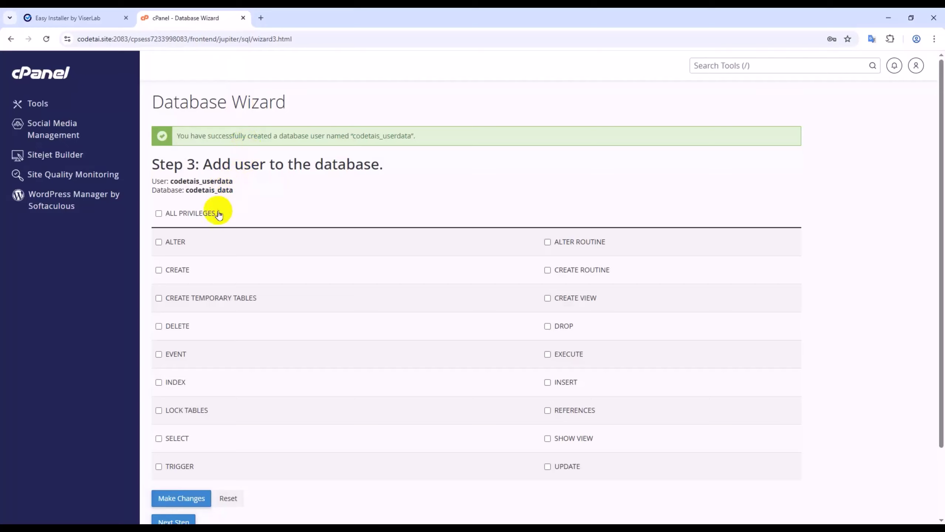
{"action": "left_click", "coordinate": [159, 214]}
{"action": "scroll", "coordinate": [193, 268], "scroll_direction": "down", "scroll_amount": 2}
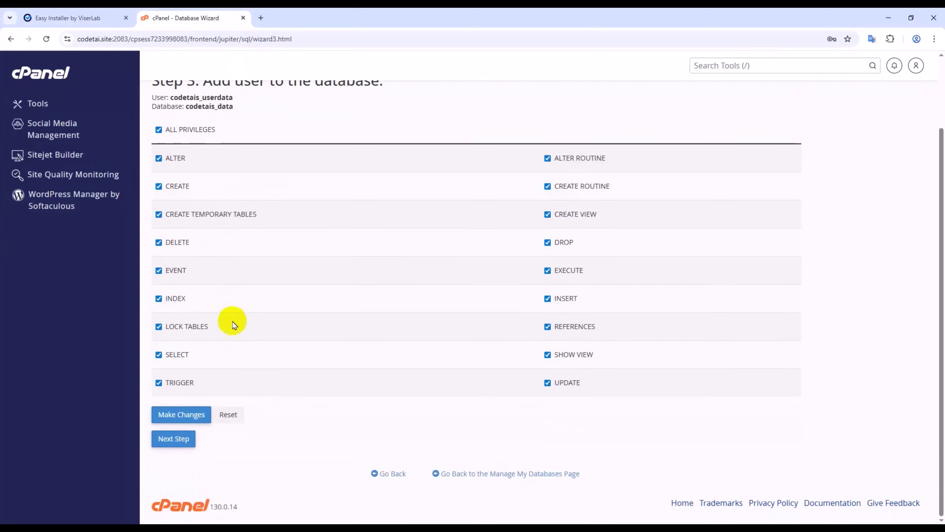
{"action": "left_click", "coordinate": [196, 414]}
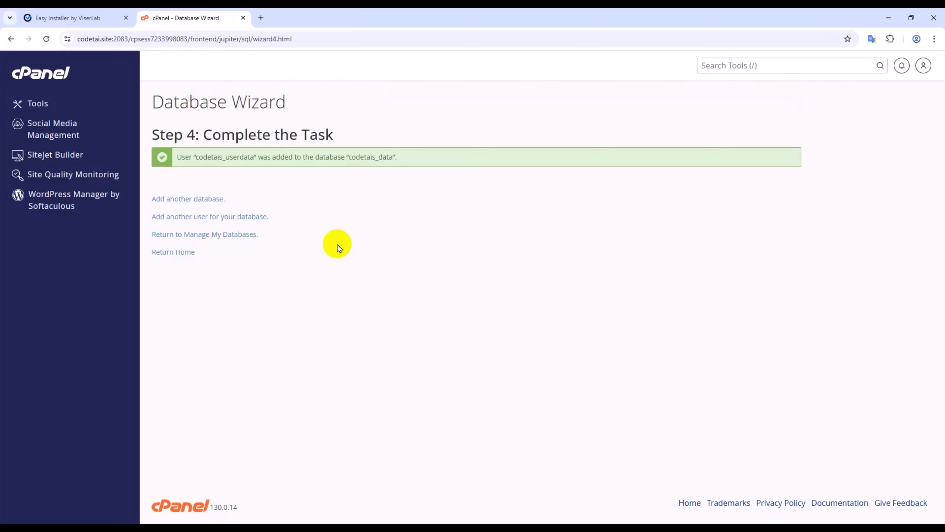
{"action": "left_click", "coordinate": [112, 18]}
{"action": "left_click", "coordinate": [259, 363]}
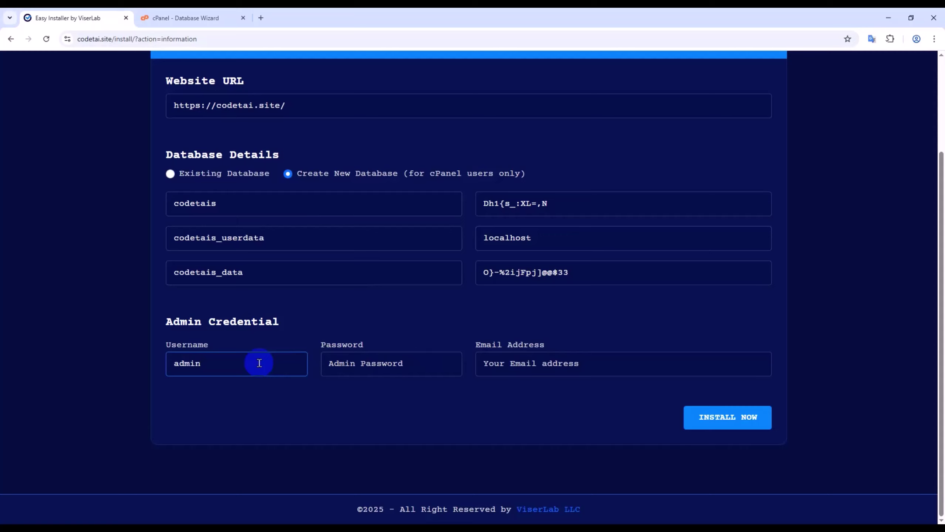
{"action": "left_click", "coordinate": [375, 368]}
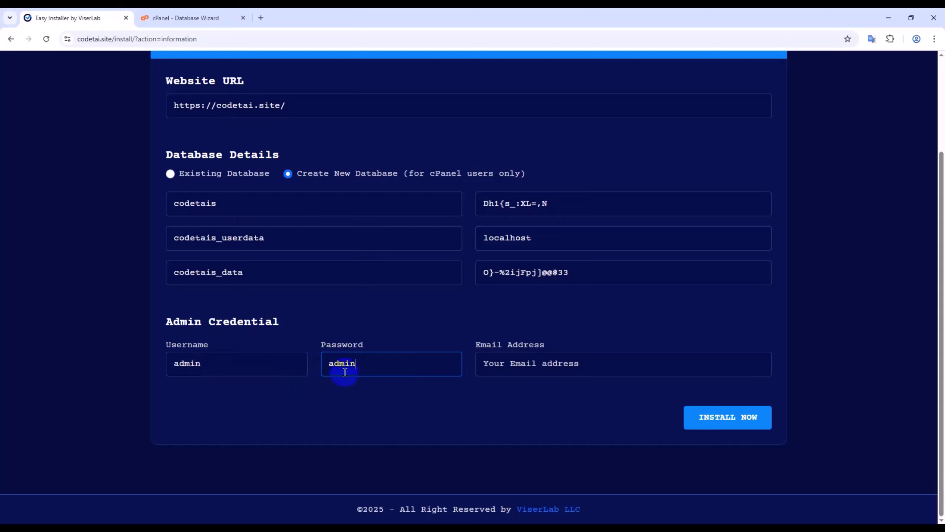
{"action": "left_click", "coordinate": [516, 364]}
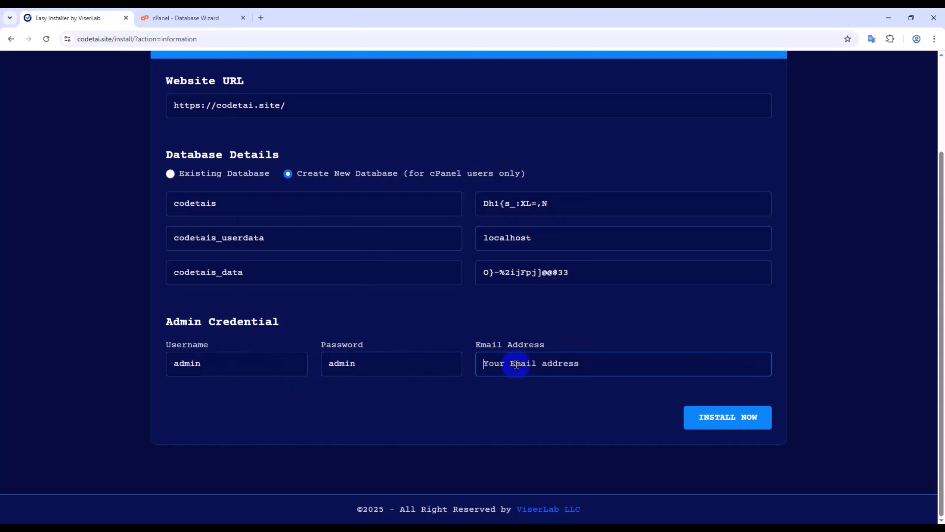
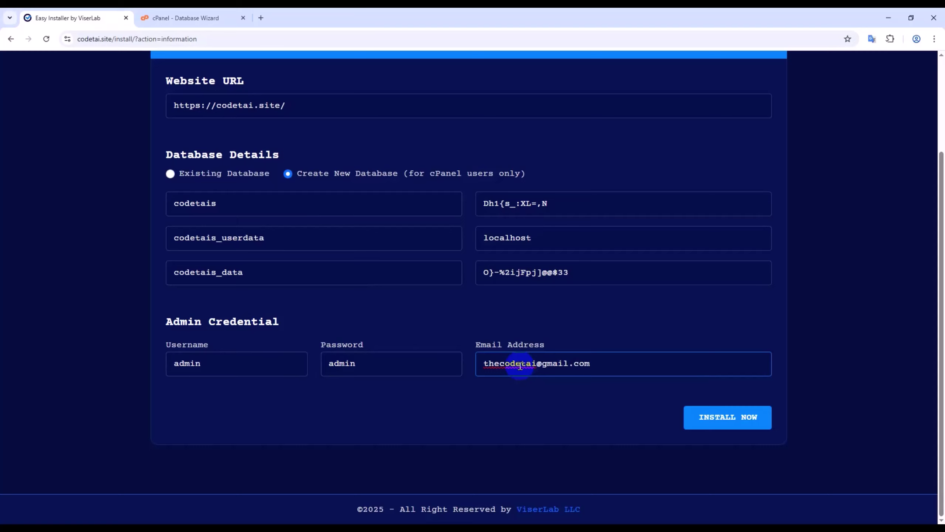
{"action": "left_click", "coordinate": [564, 390]}
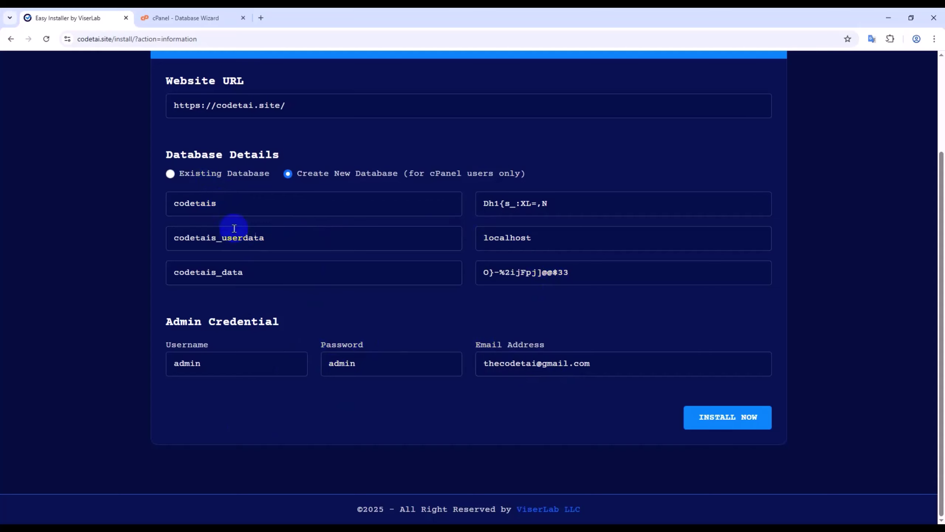
{"action": "left_click", "coordinate": [210, 204]}
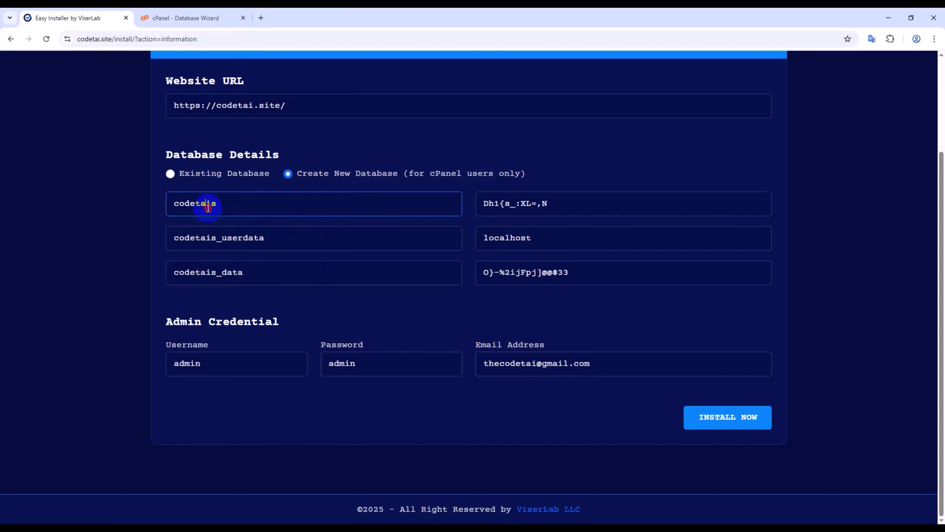
{"action": "left_click", "coordinate": [503, 206]}
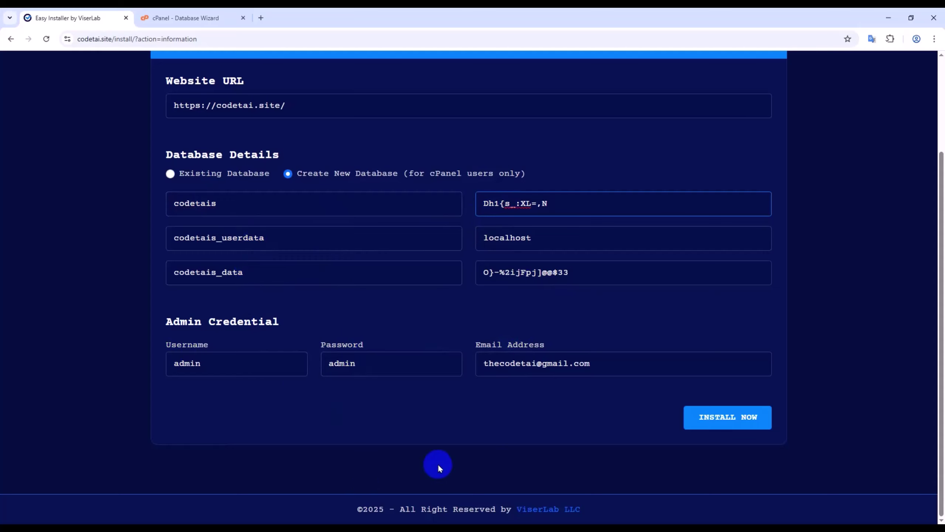
{"action": "left_click", "coordinate": [713, 425]}
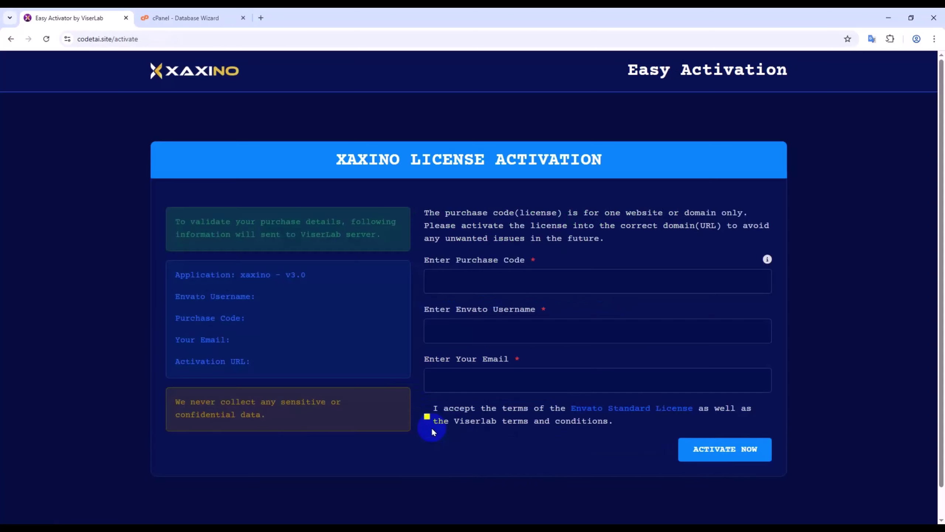
- Open the Envato license certificate PDF from the SourceCode folder to retrieve the purchase code
{"action": "left_click", "coordinate": [468, 281]}
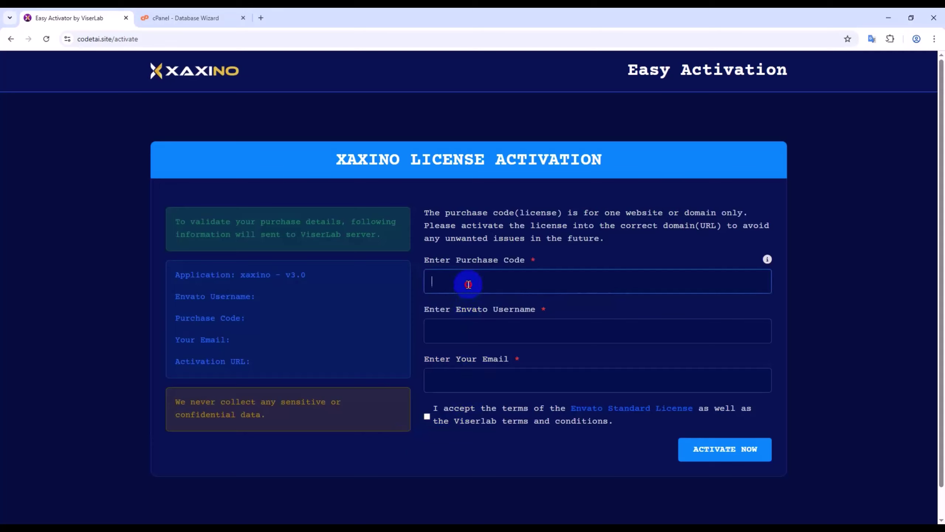
{"action": "left_click", "coordinate": [104, 523]}
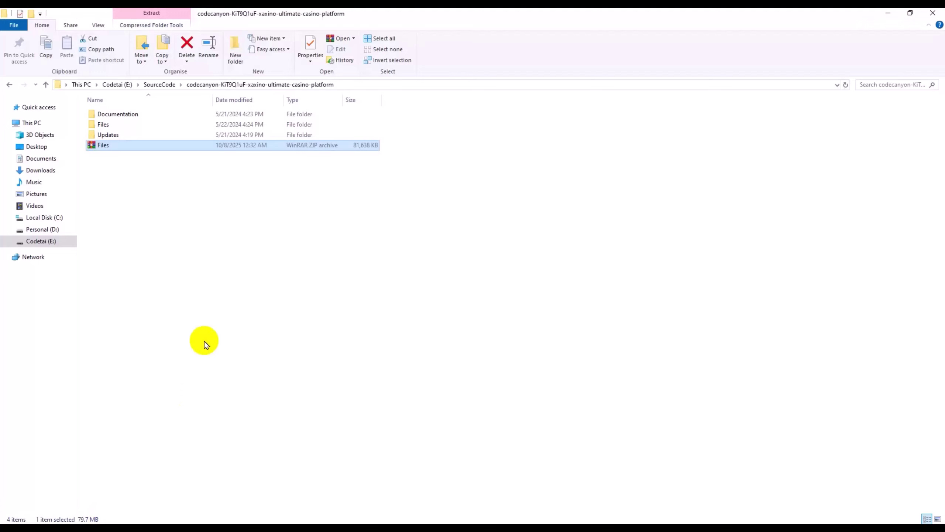
{"action": "left_click", "coordinate": [46, 90]}
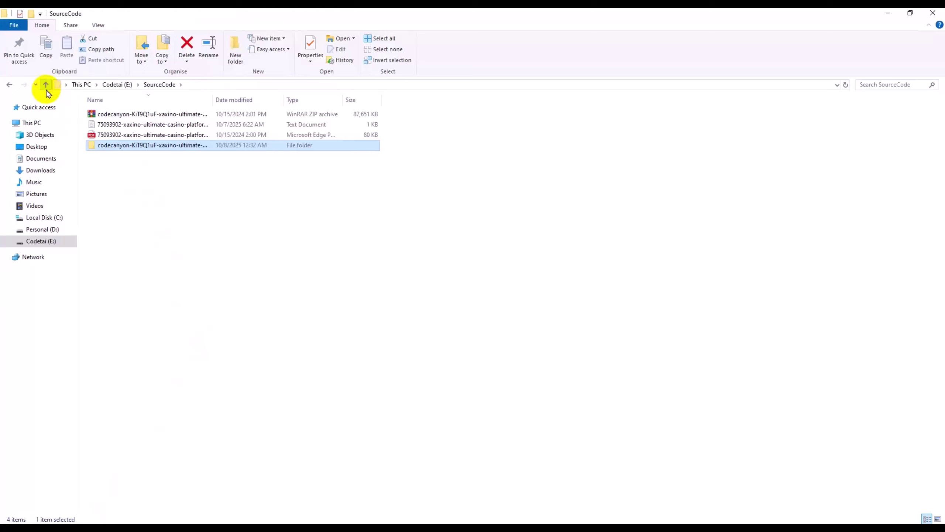
{"action": "double_click", "coordinate": [137, 133]}
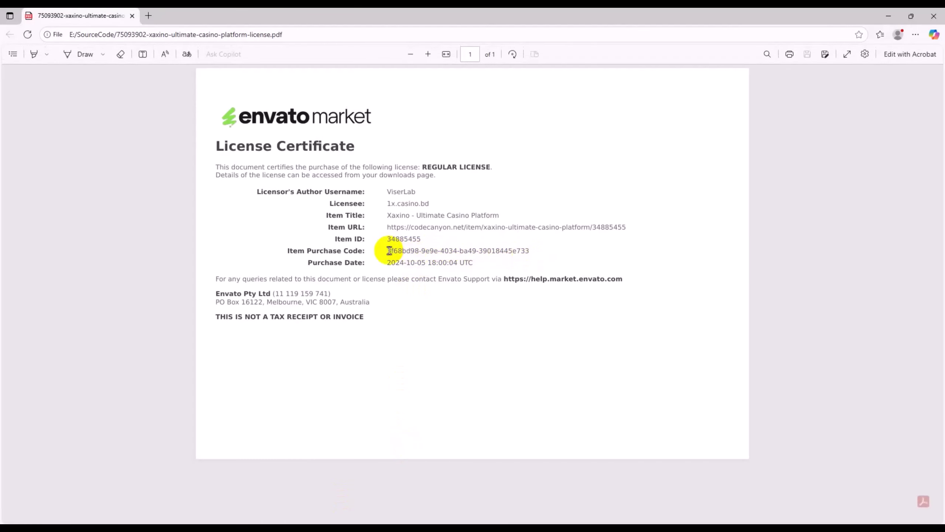
- Copy the Item Purchase Code from the certificate into the activation form's purchase code field
{"action": "left_click_drag", "start_coordinate": [388, 251], "coordinate": [545, 253]}
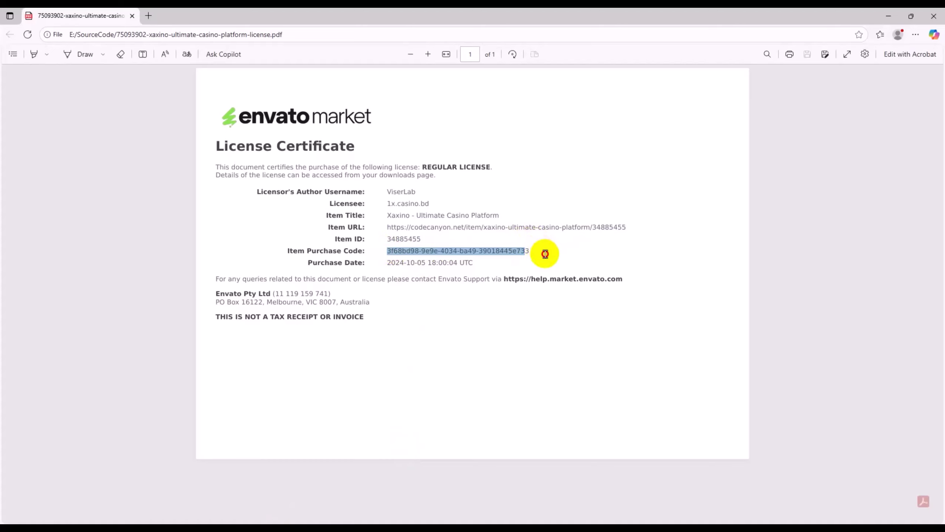
{"action": "triple_click", "coordinate": [527, 249]}
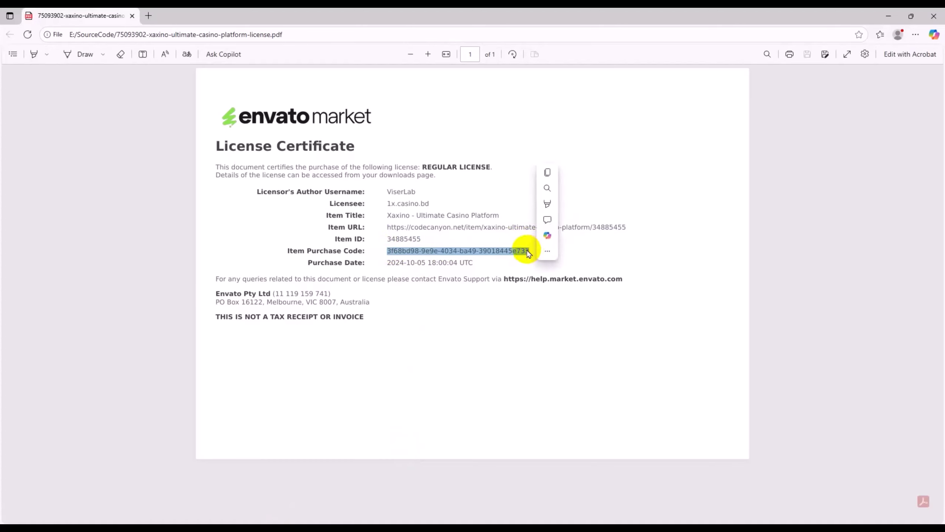
{"action": "left_click", "coordinate": [512, 247]}
{"action": "left_click_drag", "start_coordinate": [532, 251], "coordinate": [390, 252]}
{"action": "right_click", "coordinate": [387, 270]}
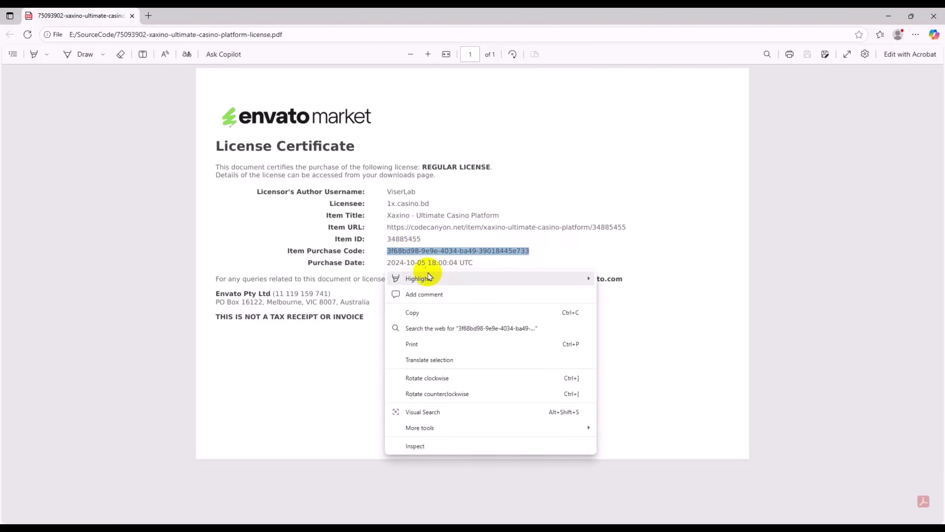
{"action": "left_click", "coordinate": [430, 314]}
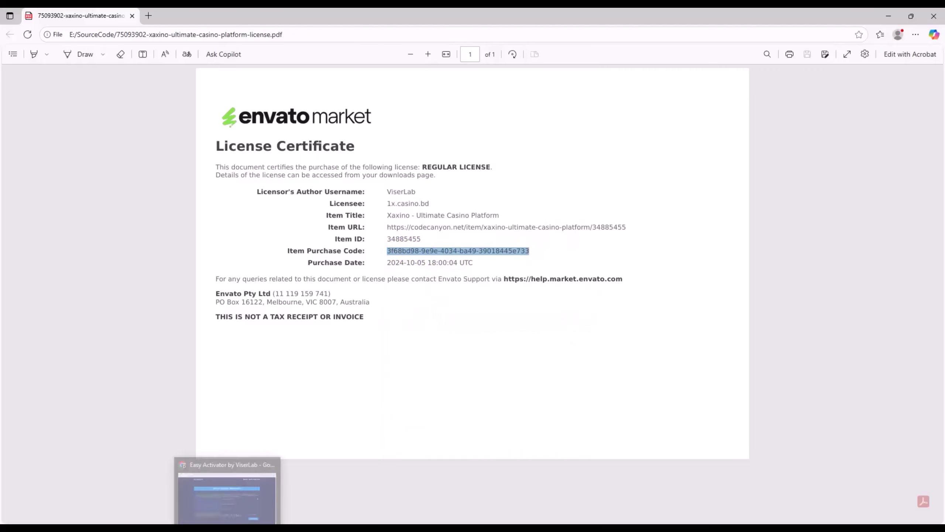
{"action": "left_click", "coordinate": [225, 489]}
{"action": "right_click", "coordinate": [462, 289]}
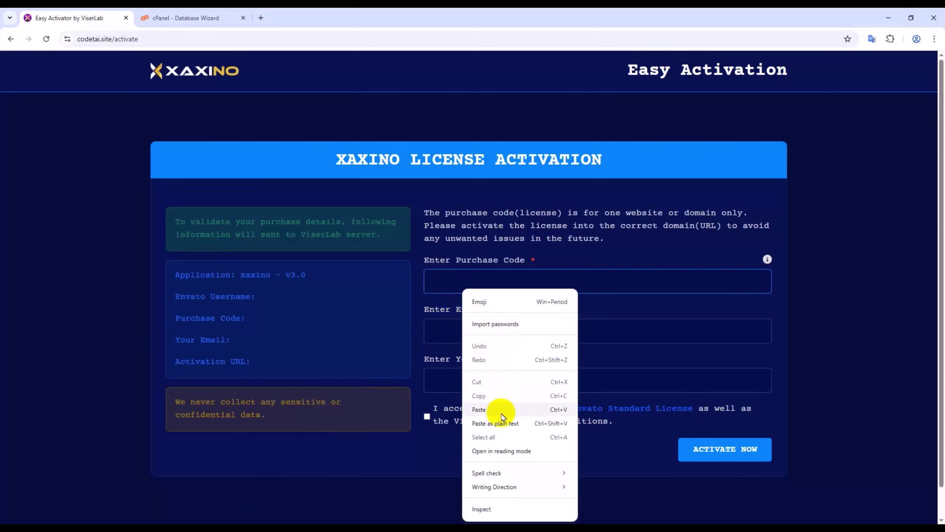
{"action": "left_click", "coordinate": [490, 404]}
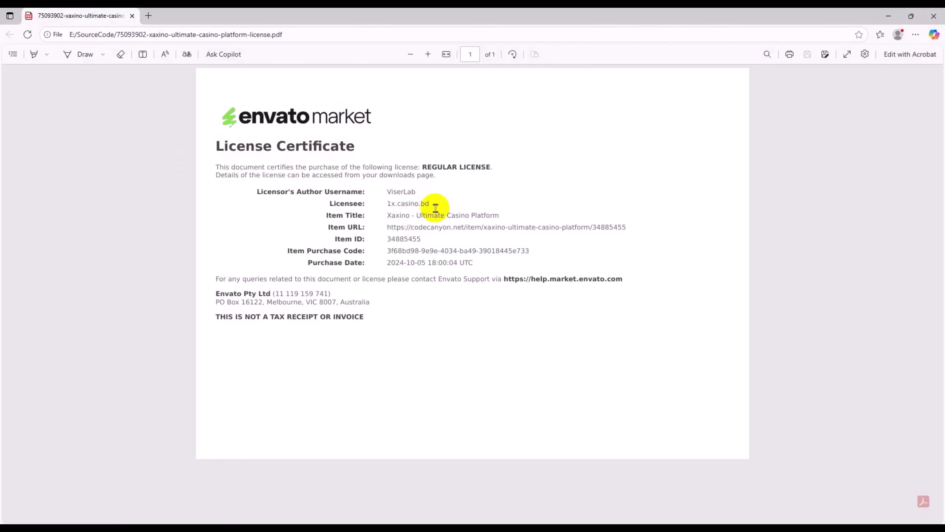
- Copy the Licensee username from the certificate and return to the activation page
{"action": "left_click_drag", "start_coordinate": [431, 204], "coordinate": [384, 202]}
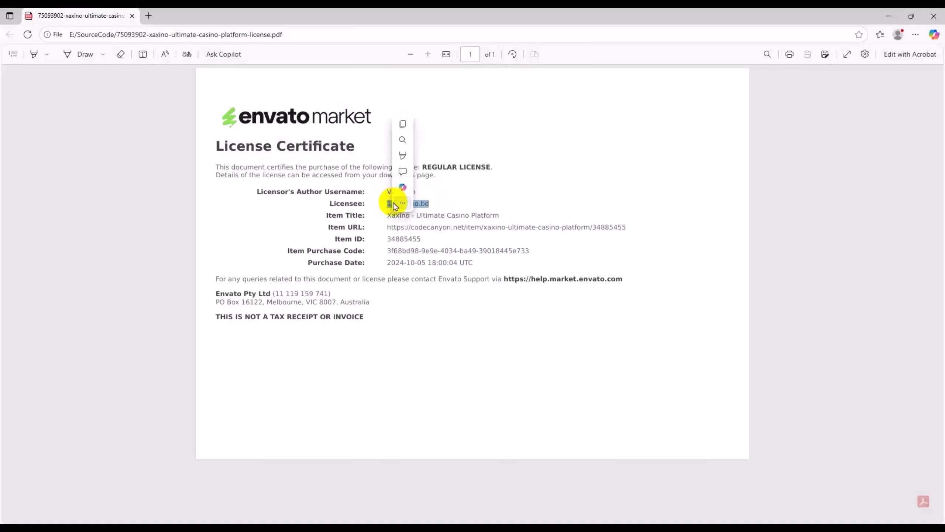
{"action": "right_click", "coordinate": [386, 221]}
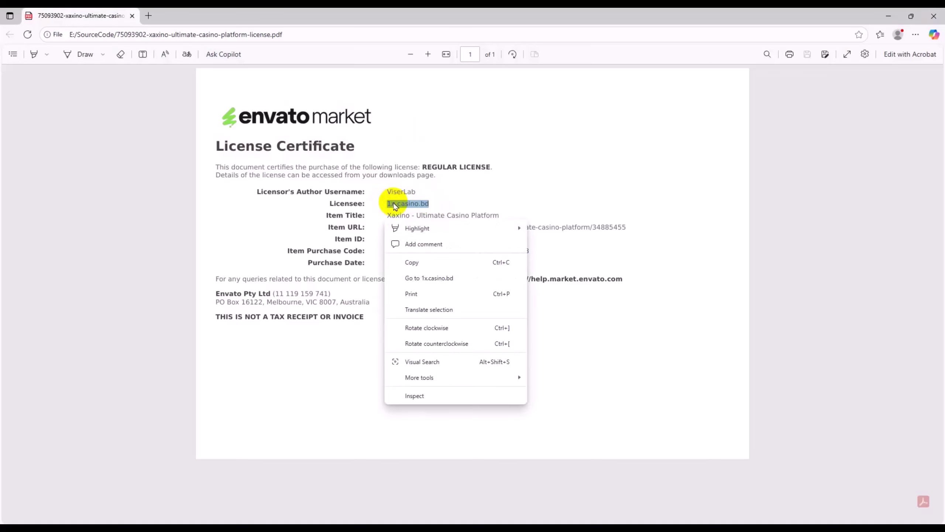
{"action": "left_click", "coordinate": [412, 263]}
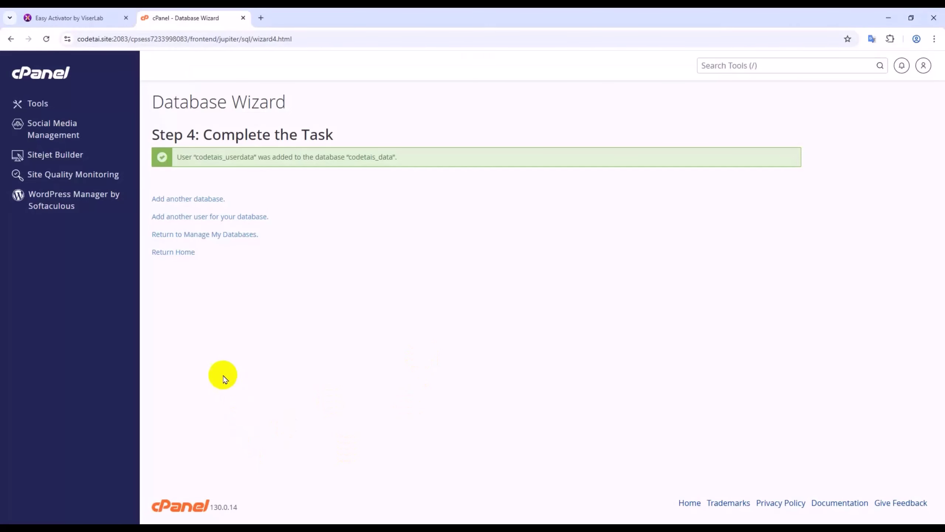
{"action": "left_click", "coordinate": [111, 17]}
- Paste the Envato username, fill the suggested e-mail, accept the terms and activate the license
{"action": "left_click", "coordinate": [481, 328]}
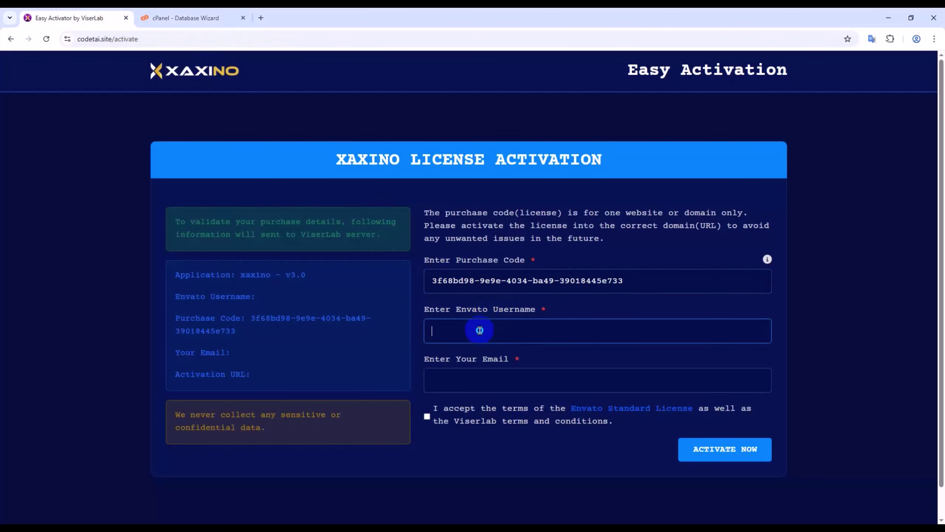
{"action": "right_click", "coordinate": [483, 329]}
{"action": "left_click", "coordinate": [510, 216]}
{"action": "left_click", "coordinate": [490, 379]}
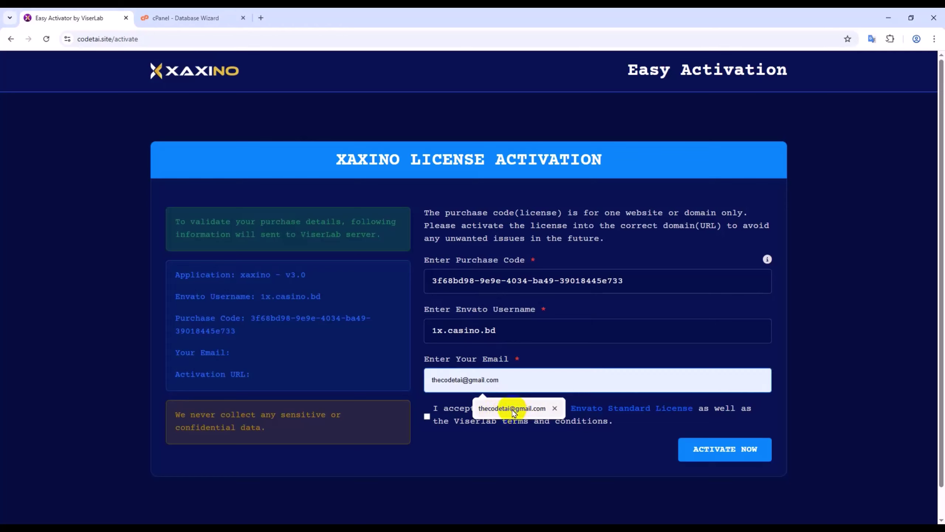
{"action": "left_click", "coordinate": [513, 408]}
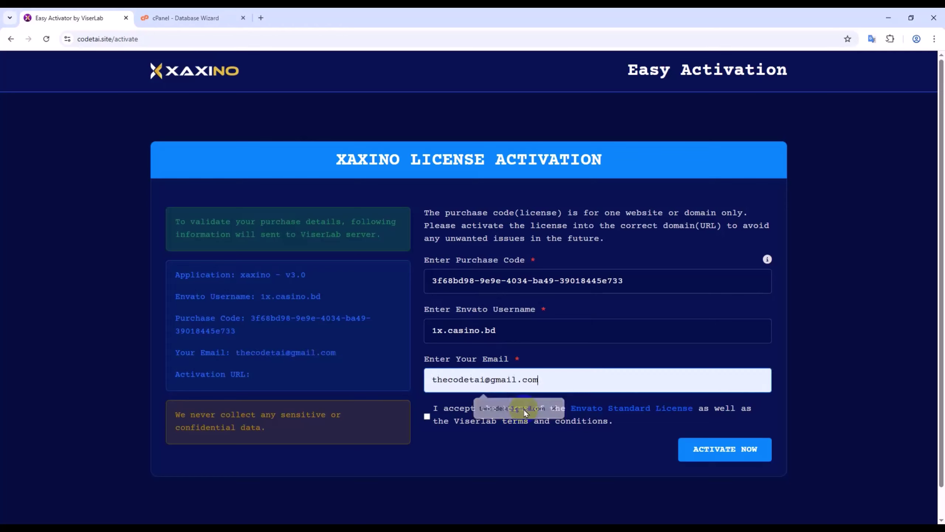
{"action": "left_click", "coordinate": [428, 419]}
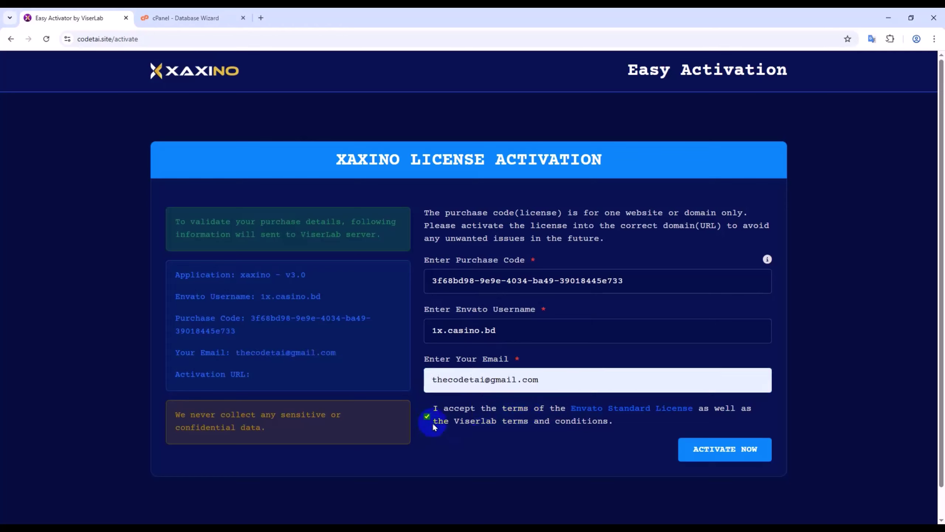
{"action": "left_click", "coordinate": [725, 449]}
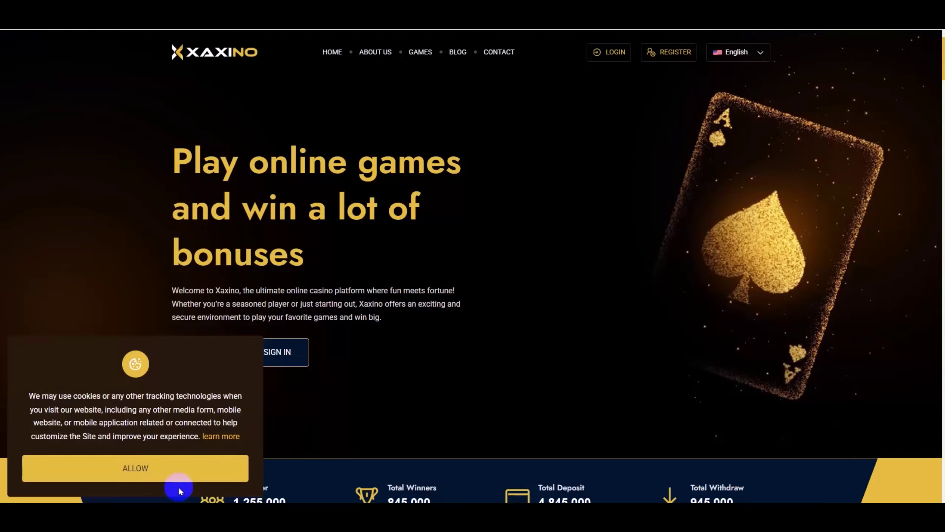
- Allow cookies, then scroll through the Xaxino homepage's games, About Us and transactions sections and back up
{"action": "left_click", "coordinate": [179, 478]}
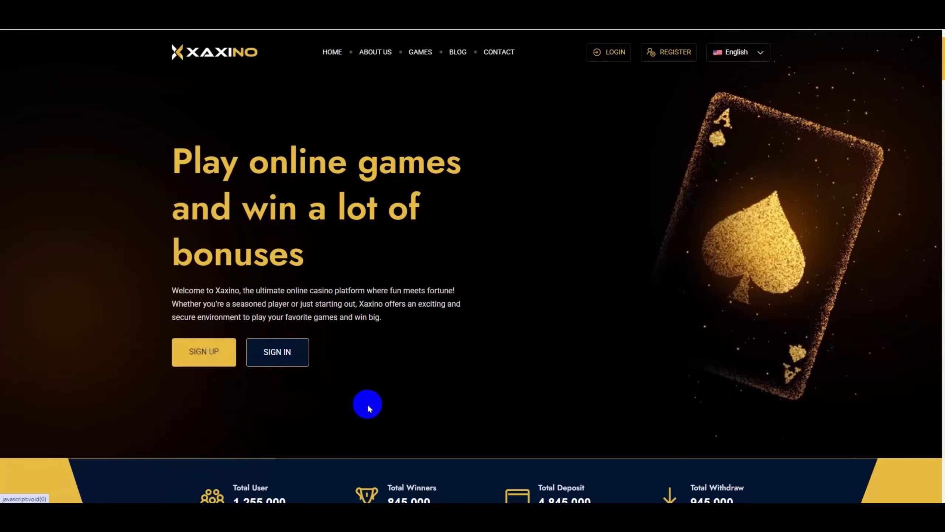
{"action": "scroll", "coordinate": [370, 402], "scroll_direction": "down", "scroll_amount": 10}
{"action": "scroll", "coordinate": [375, 400], "scroll_direction": "down", "scroll_amount": 12}
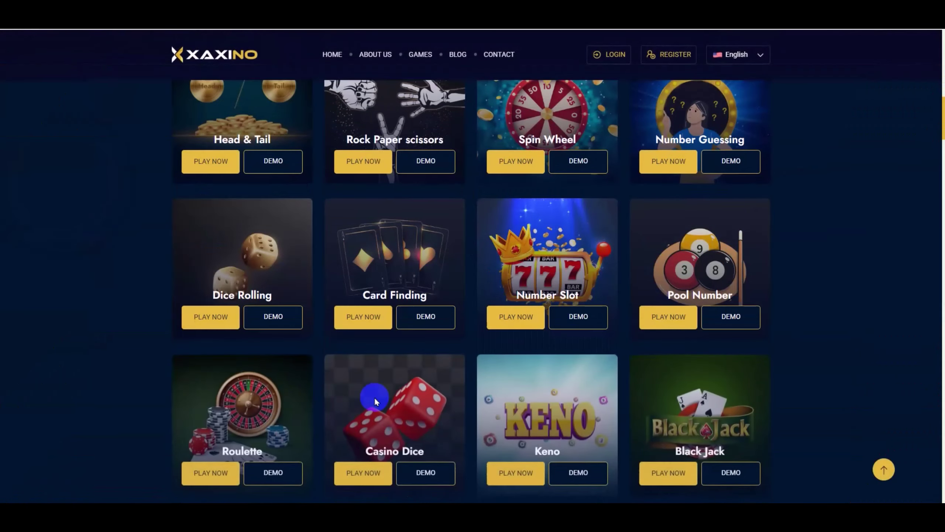
{"action": "scroll", "coordinate": [375, 400], "scroll_direction": "down", "scroll_amount": 12}
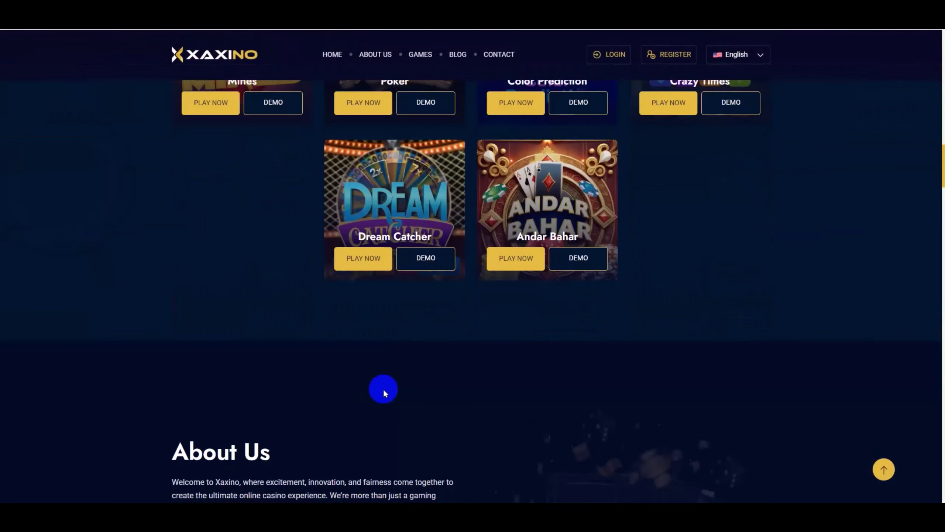
{"action": "scroll", "coordinate": [385, 392], "scroll_direction": "down", "scroll_amount": 15}
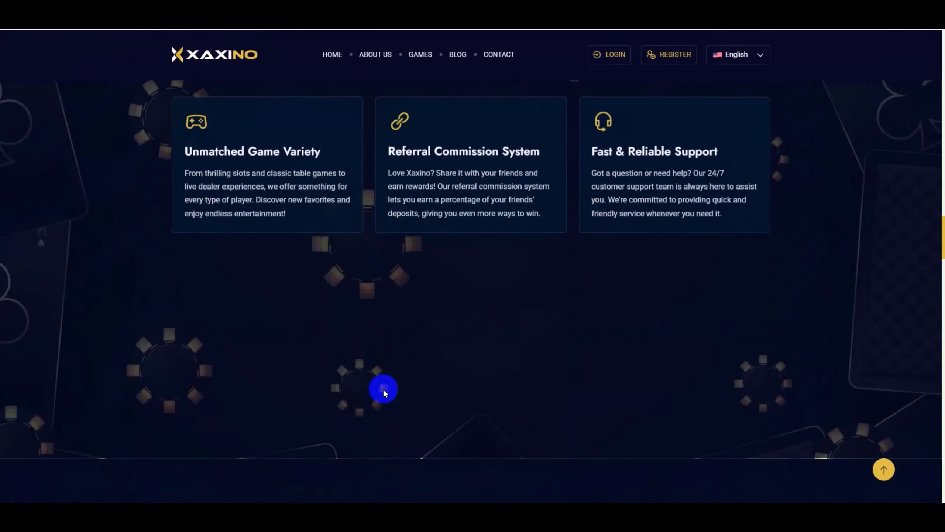
{"action": "scroll", "coordinate": [518, 409], "scroll_direction": "down", "scroll_amount": 12}
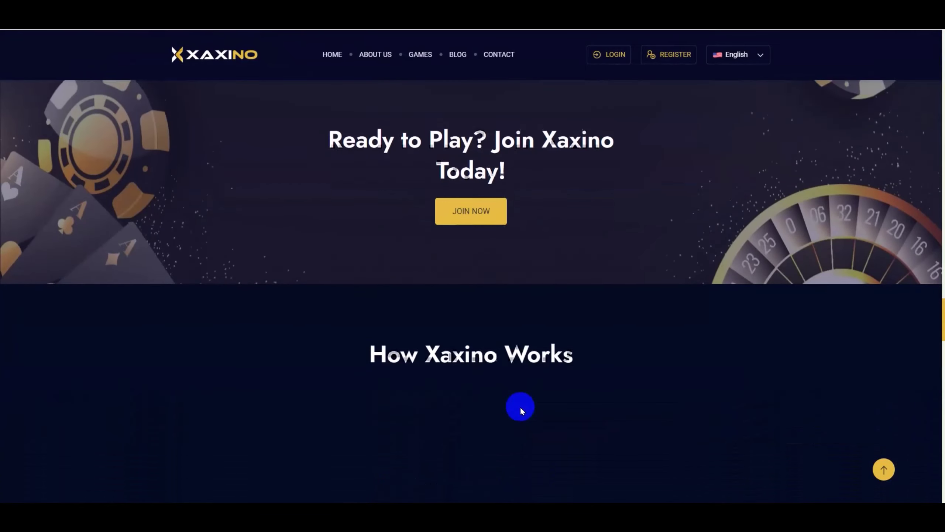
{"action": "scroll", "coordinate": [520, 409], "scroll_direction": "down", "scroll_amount": 8}
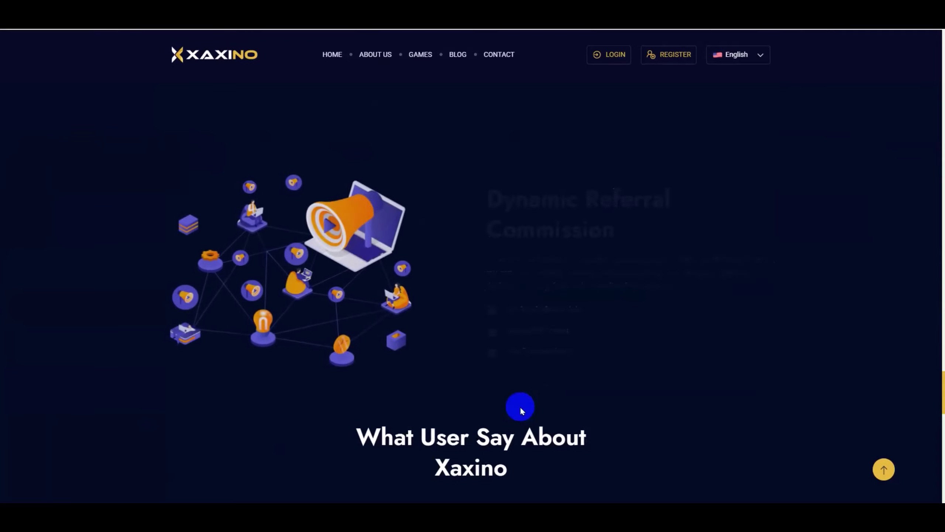
{"action": "scroll", "coordinate": [521, 410], "scroll_direction": "down", "scroll_amount": 10}
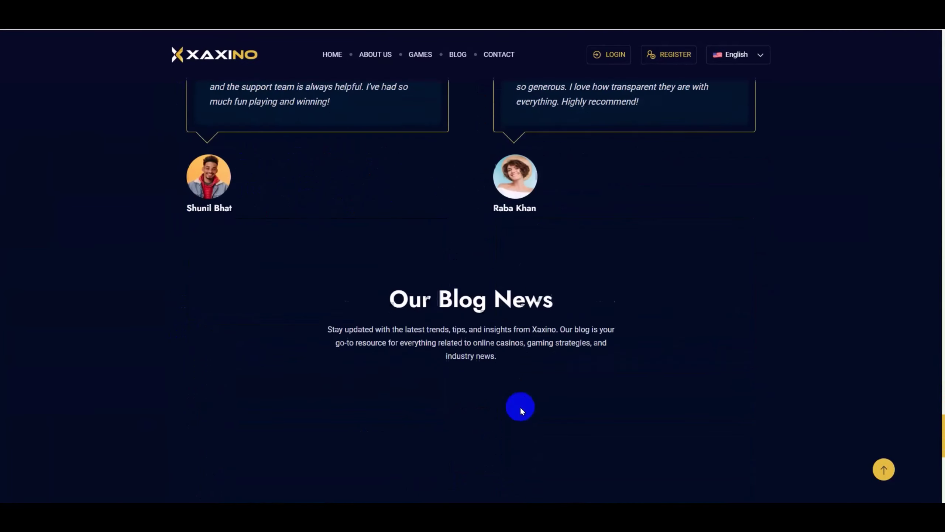
{"action": "scroll", "coordinate": [519, 410], "scroll_direction": "up", "scroll_amount": 20}
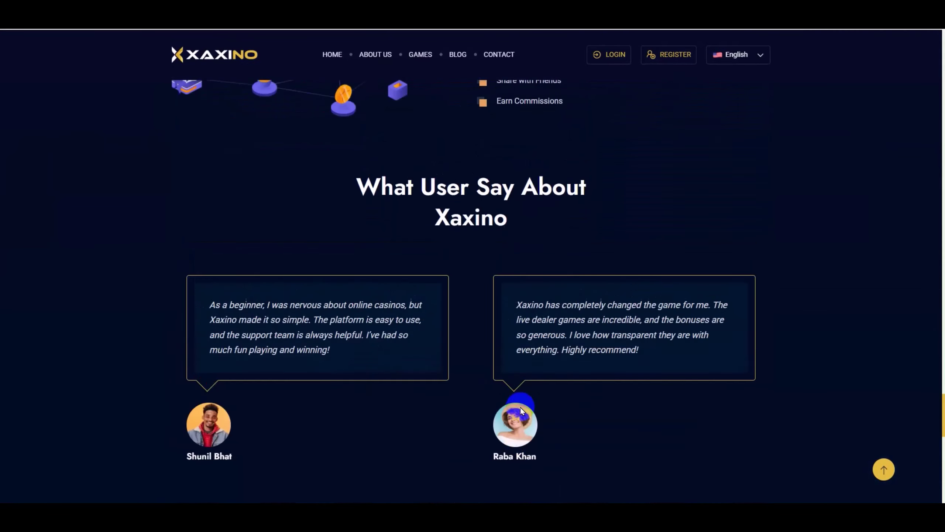
{"action": "scroll", "coordinate": [521, 410], "scroll_direction": "up", "scroll_amount": 15}
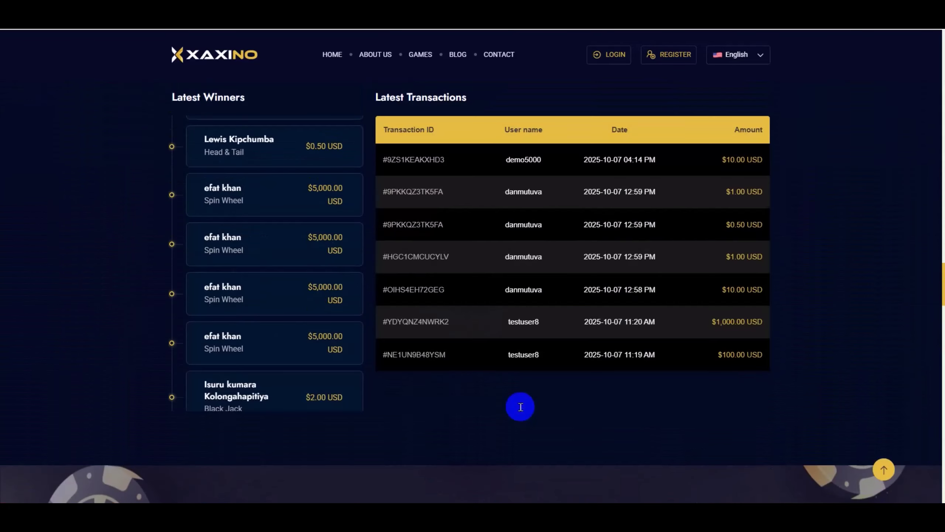
{"action": "scroll", "coordinate": [521, 410], "scroll_direction": "up", "scroll_amount": 15}
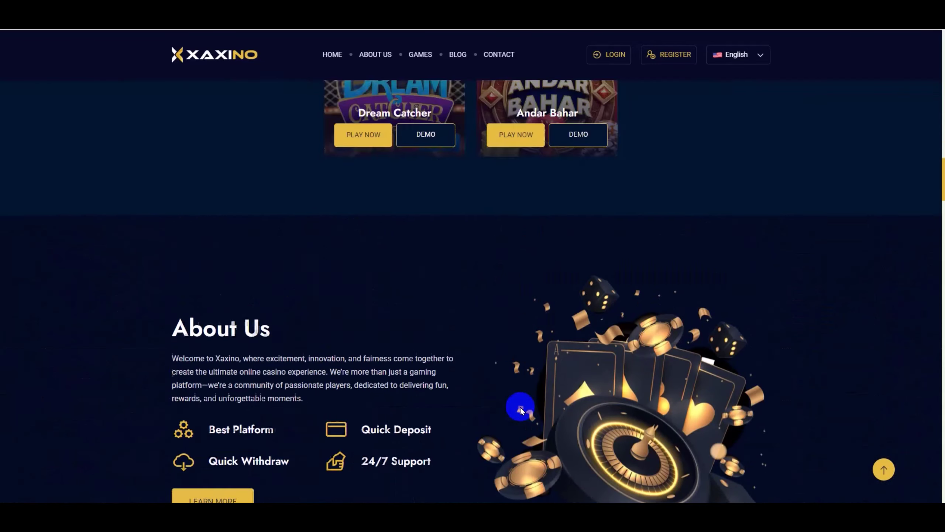
{"action": "scroll", "coordinate": [521, 410], "scroll_direction": "up", "scroll_amount": 10}
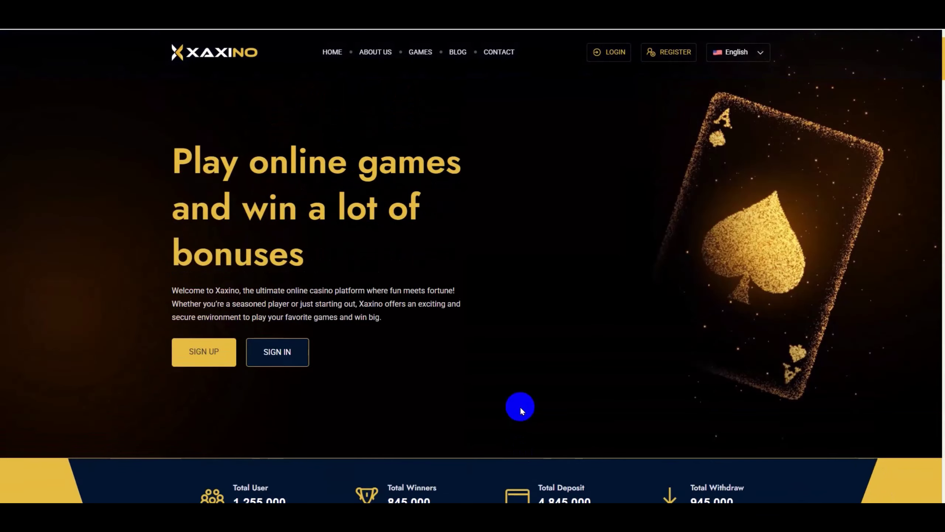